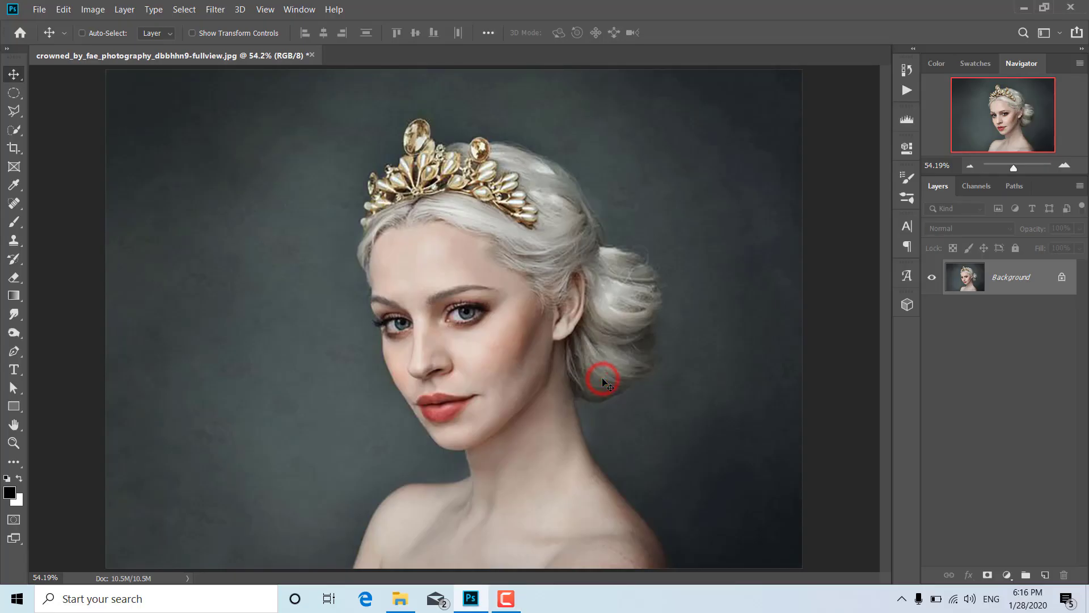
# Duplicate the portrait background into a new Layer 1
pyautogui.scroll(2, 431, 287)
pyautogui.scroll(2, 441, 291)
pyautogui.scroll(1, 440, 287)
pyautogui.scroll(1, 442, 287)
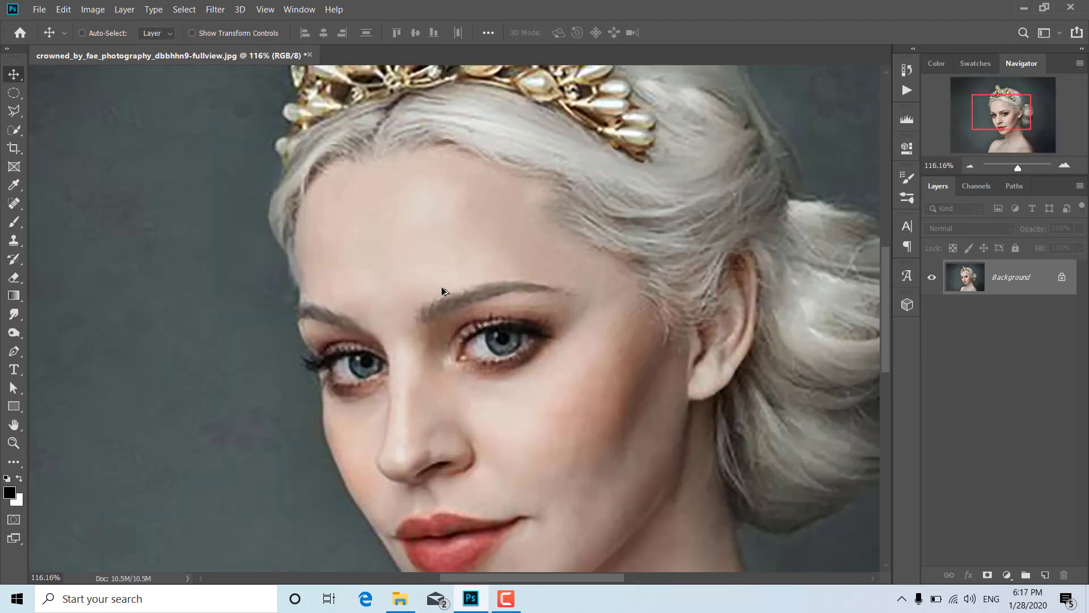
pyautogui.scroll(-2, 442, 288)
pyautogui.scroll(-1, 442, 287)
pyautogui.scroll(-2, 441, 287)
pyautogui.scroll(-2, 441, 287)
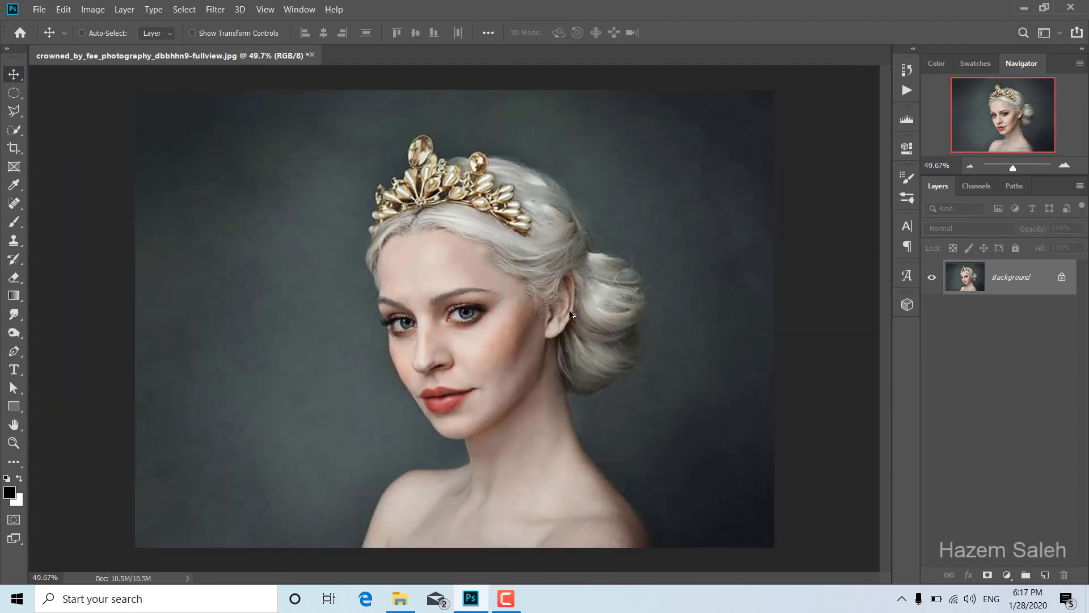
pyautogui.hotkey('ctrl', 'j')
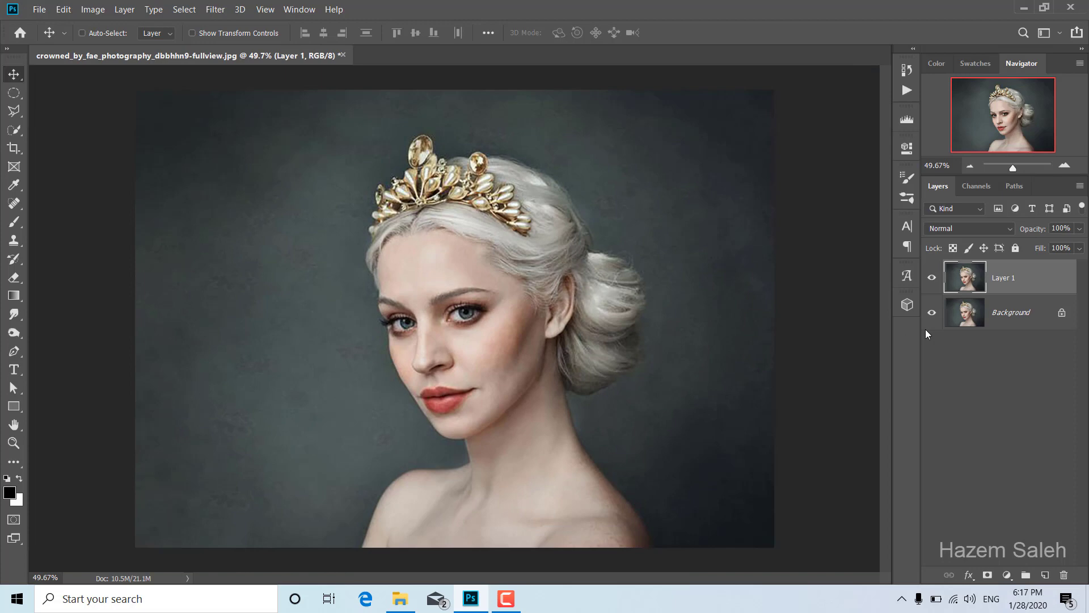
# Sharpen Layer 1 with Unsharp Mask: amount 79%, radius about 8.5 px, threshold 0
pyautogui.click(215, 10)
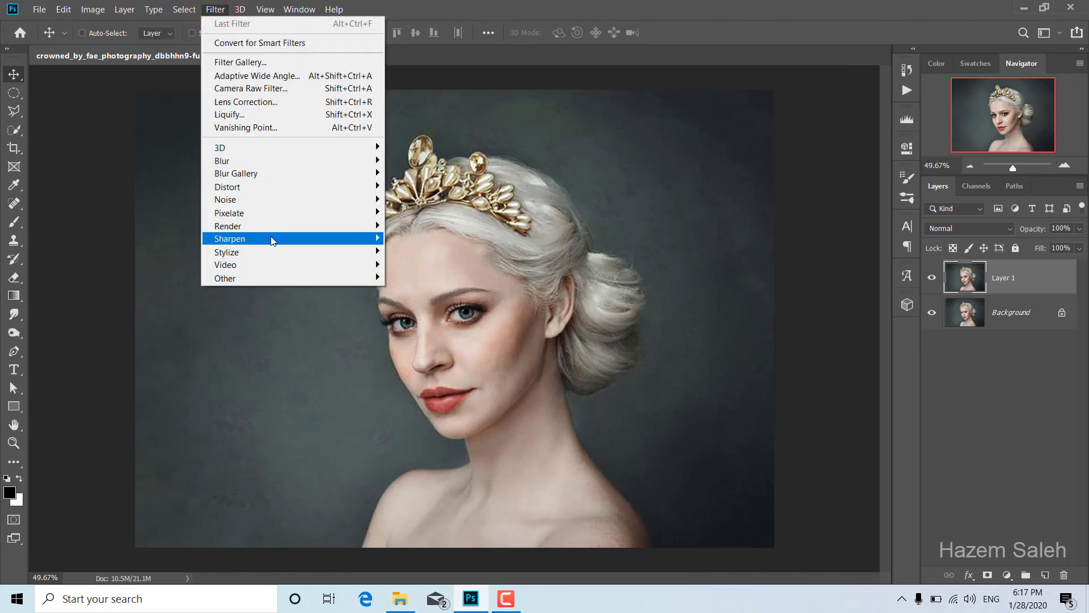
pyautogui.moveTo(289, 239)
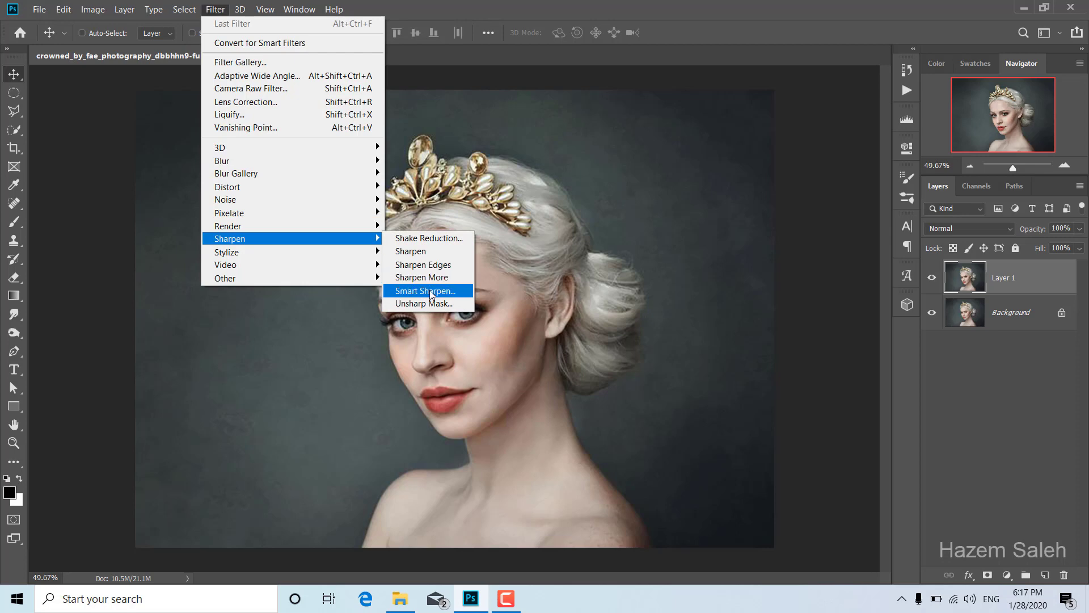
pyautogui.click(437, 302)
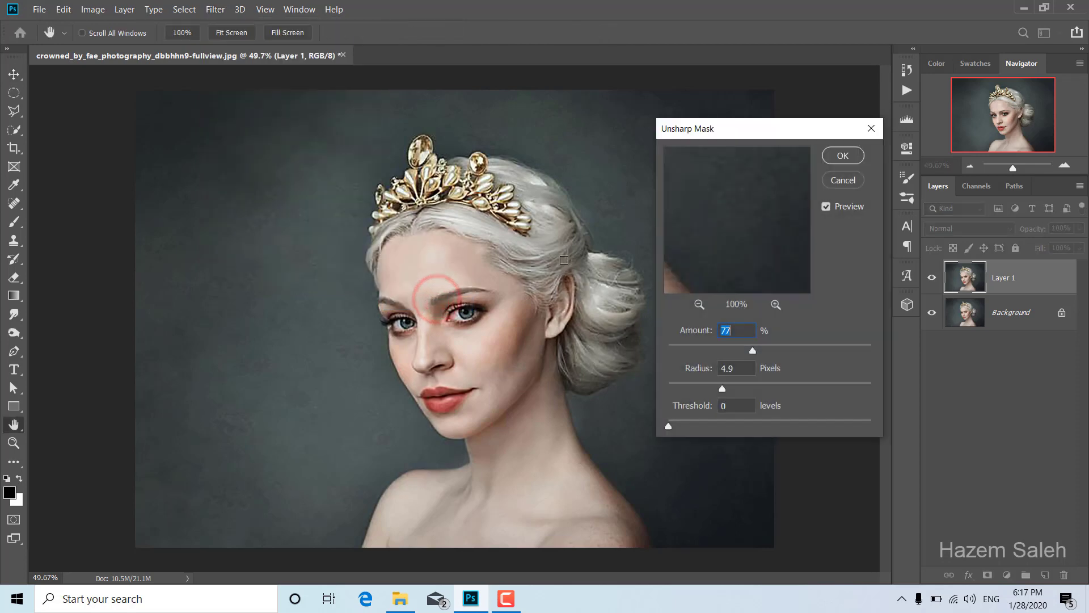
pyautogui.click(701, 308)
pyautogui.moveTo(700, 231); pyautogui.dragTo(737, 229)
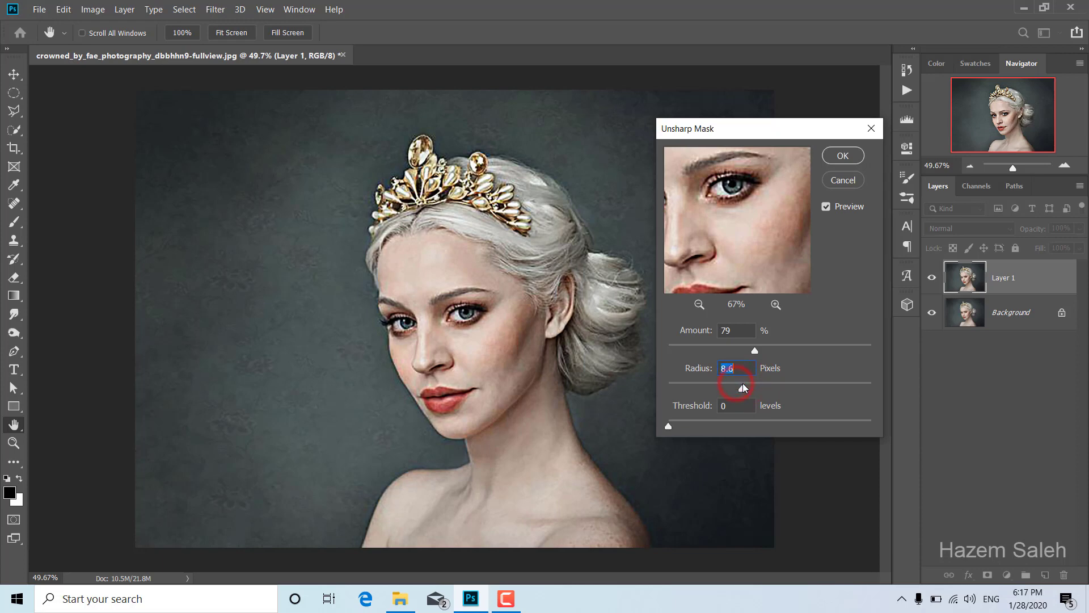
pyautogui.click(844, 156)
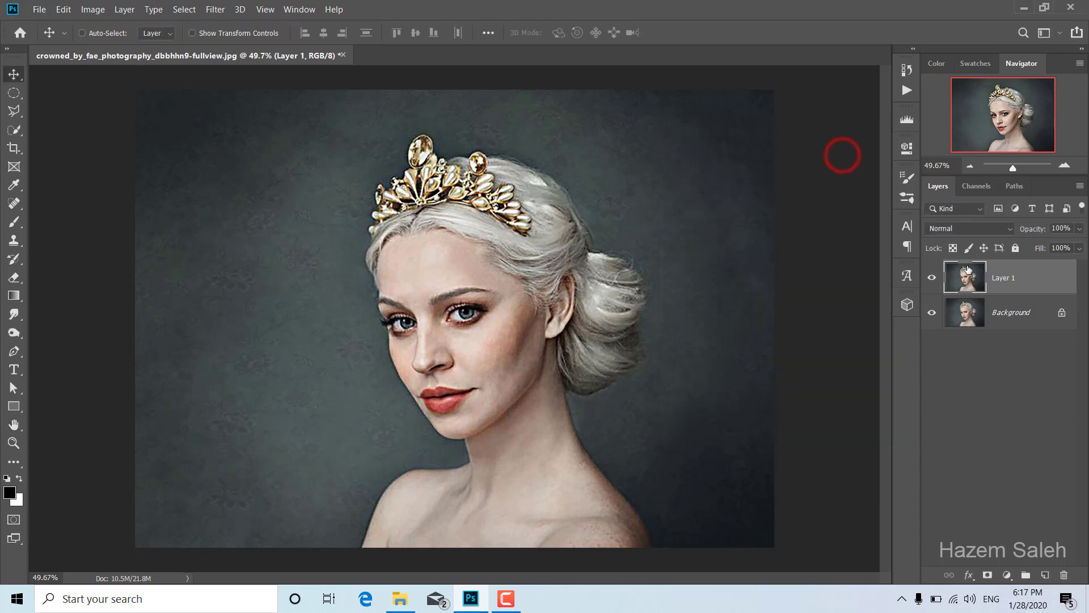
# Duplicate Layer 1 and apply a 2.2-pixel High Pass filter to the copy
pyautogui.rightClick(1042, 276)
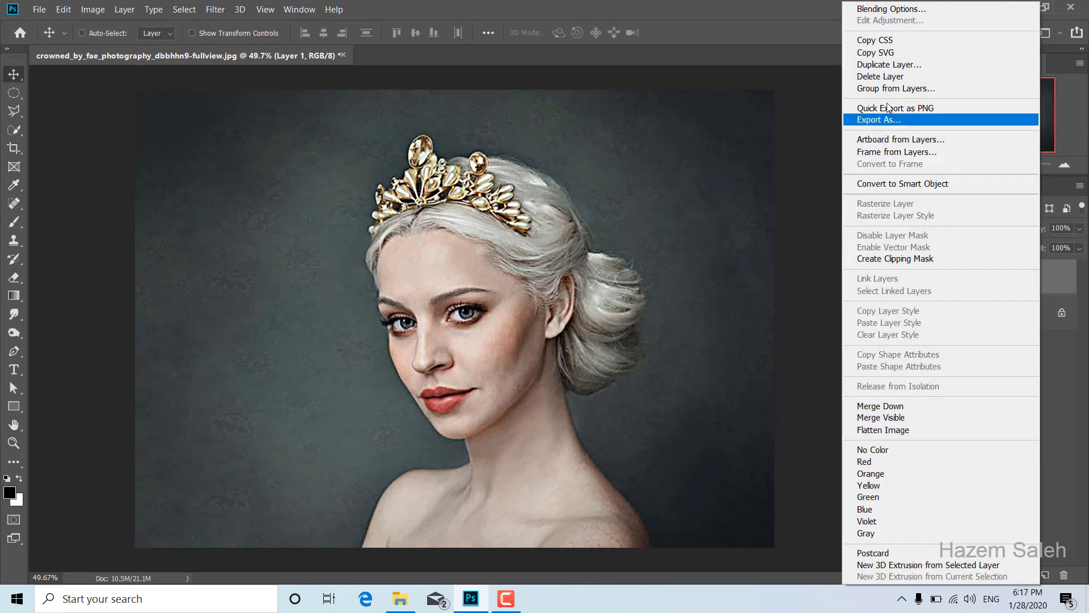
pyautogui.click(891, 67)
pyautogui.click(663, 157)
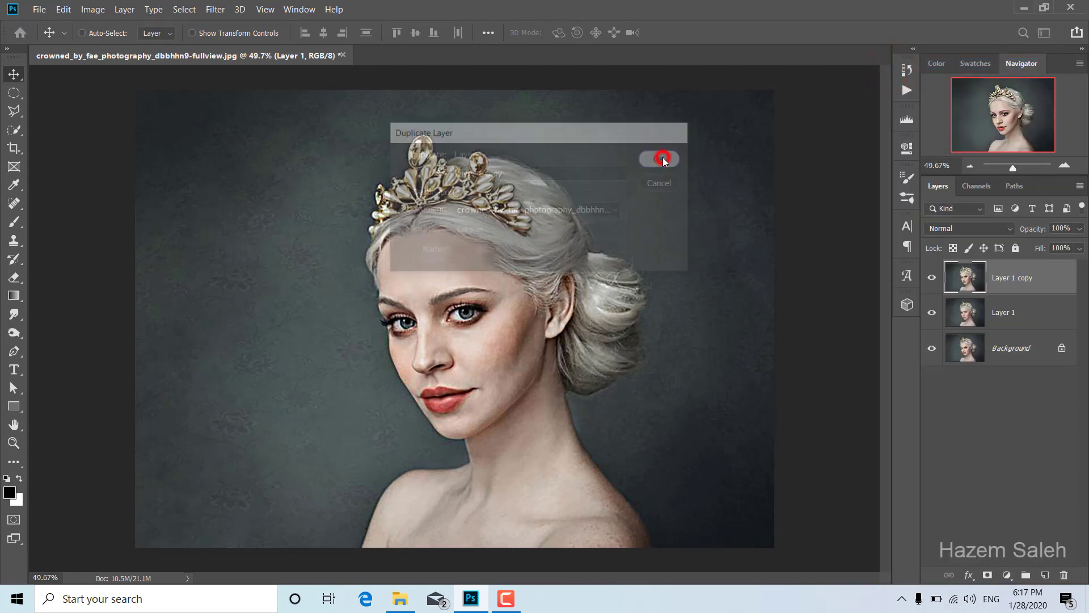
pyautogui.click(224, 10)
pyautogui.moveTo(224, 278)
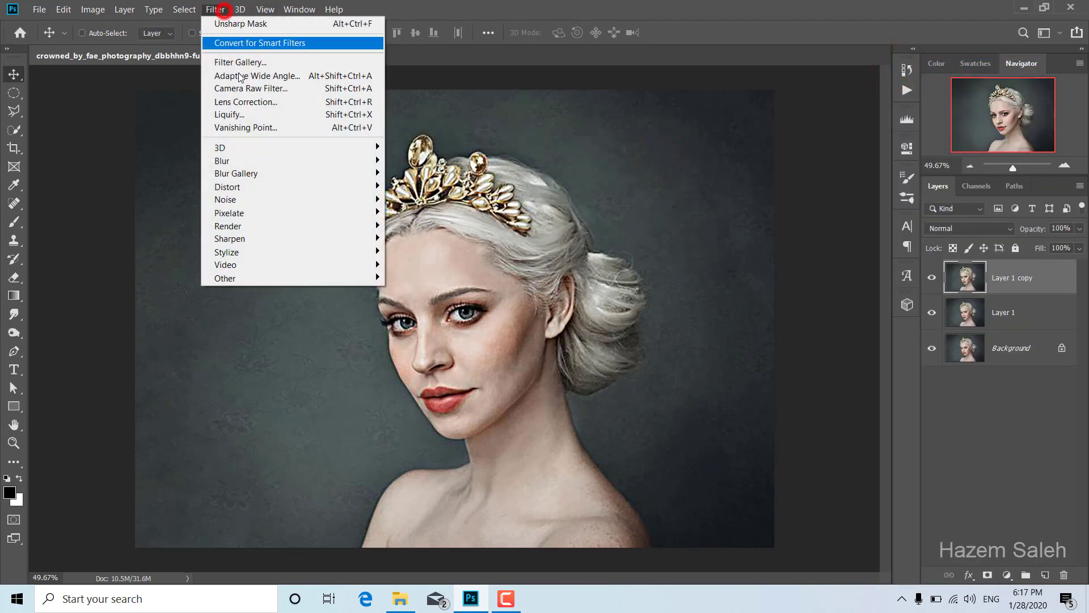
pyautogui.click(273, 277)
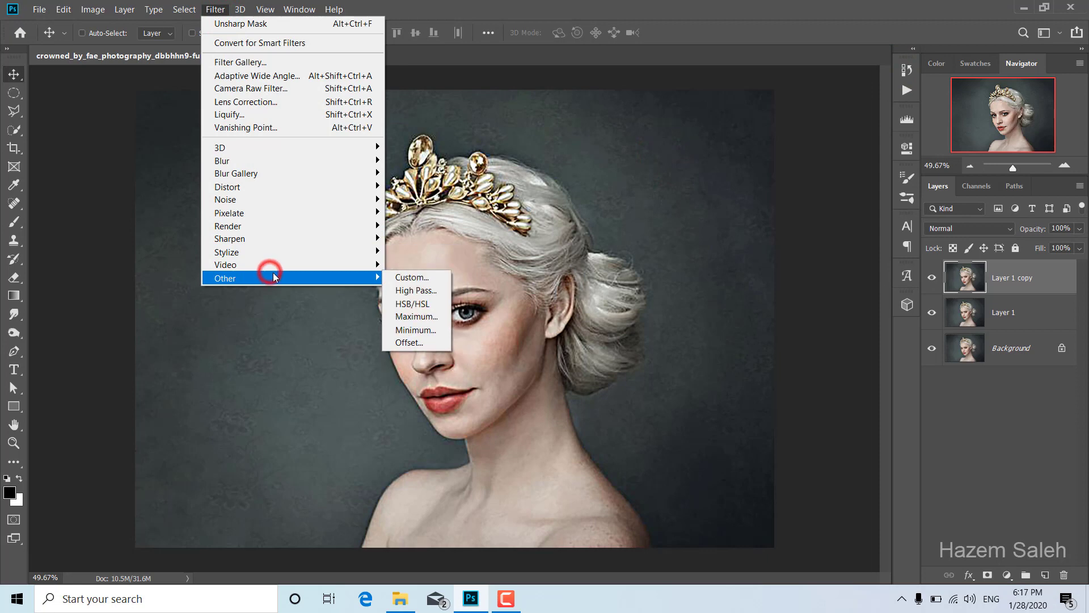
pyautogui.click(413, 287)
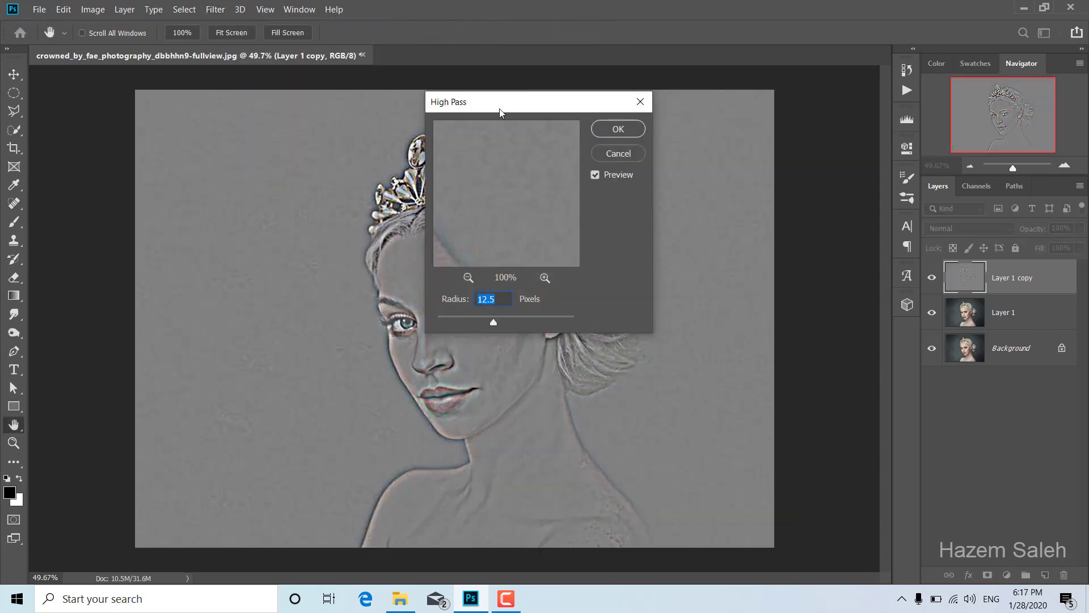
pyautogui.moveTo(513, 105); pyautogui.dragTo(681, 135)
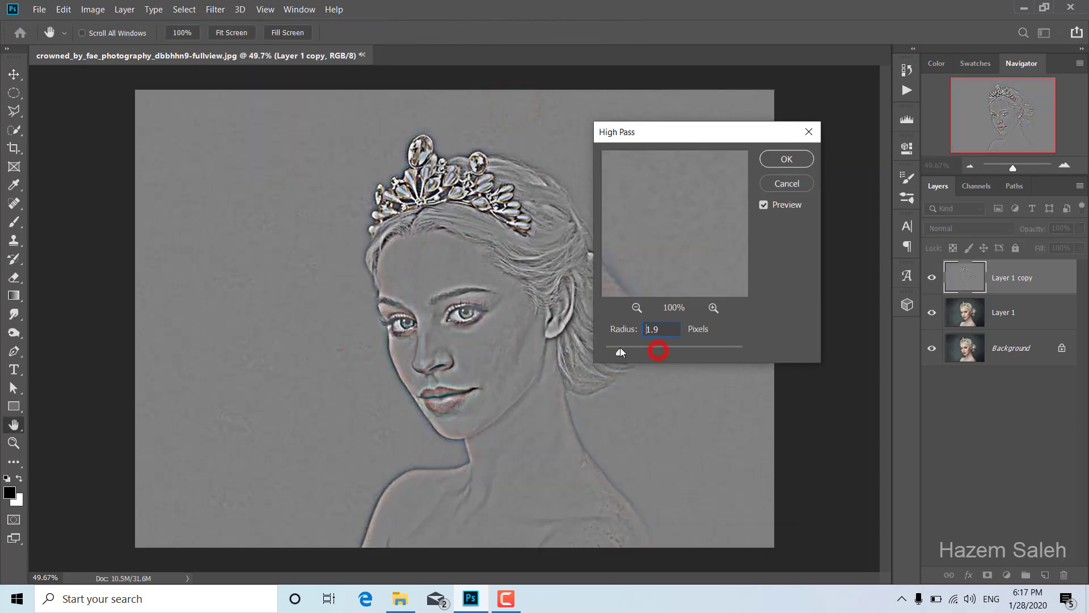
pyautogui.moveTo(620, 352); pyautogui.dragTo(622, 351)
pyautogui.click(787, 159)
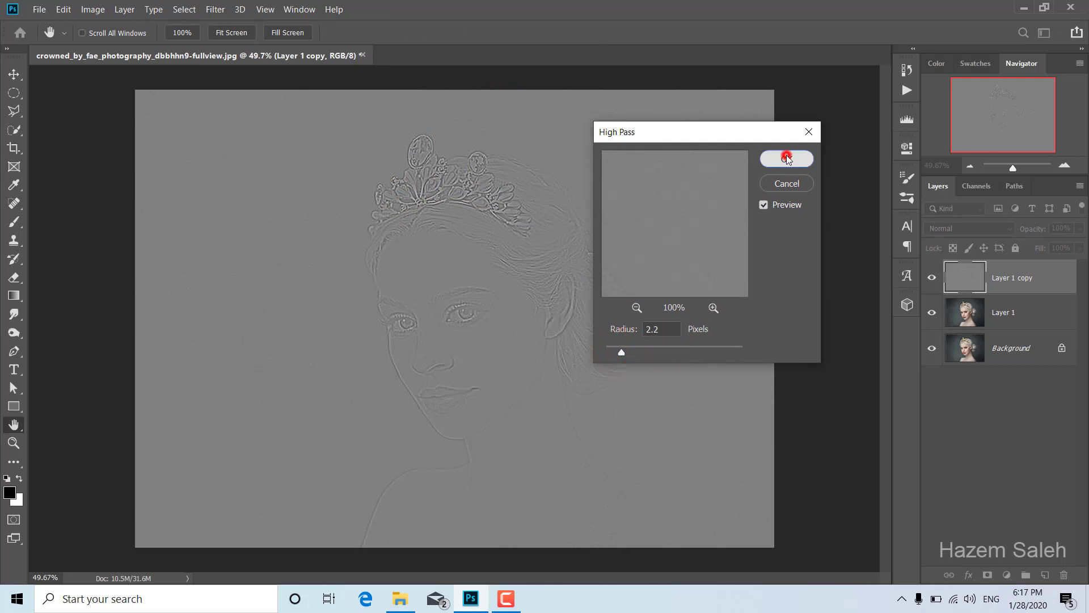
# Set the high-pass copy's blend mode to Soft Light
pyautogui.click(957, 228)
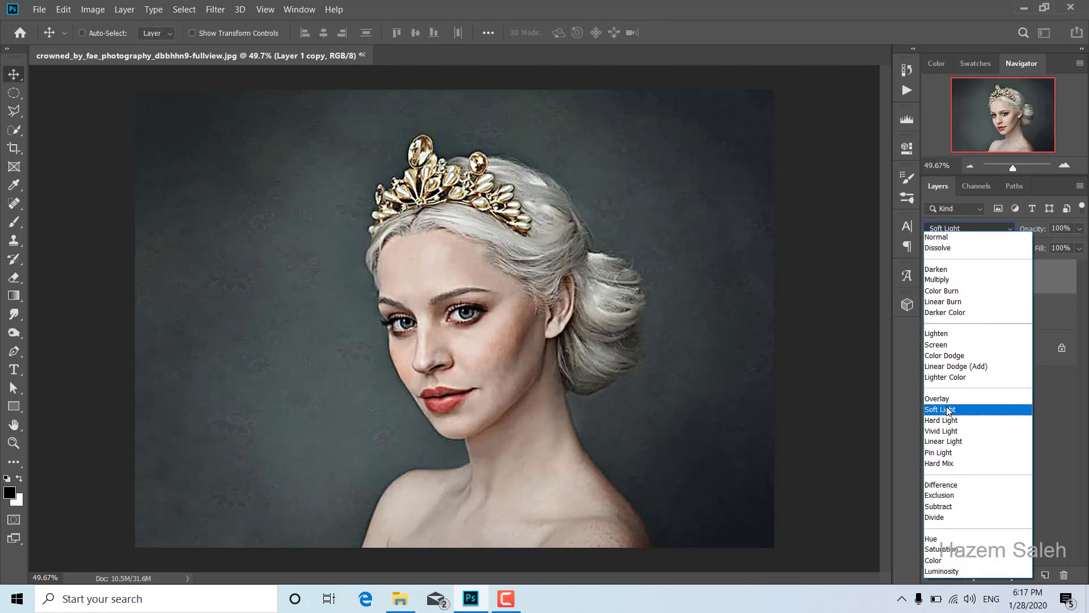
pyautogui.click(946, 409)
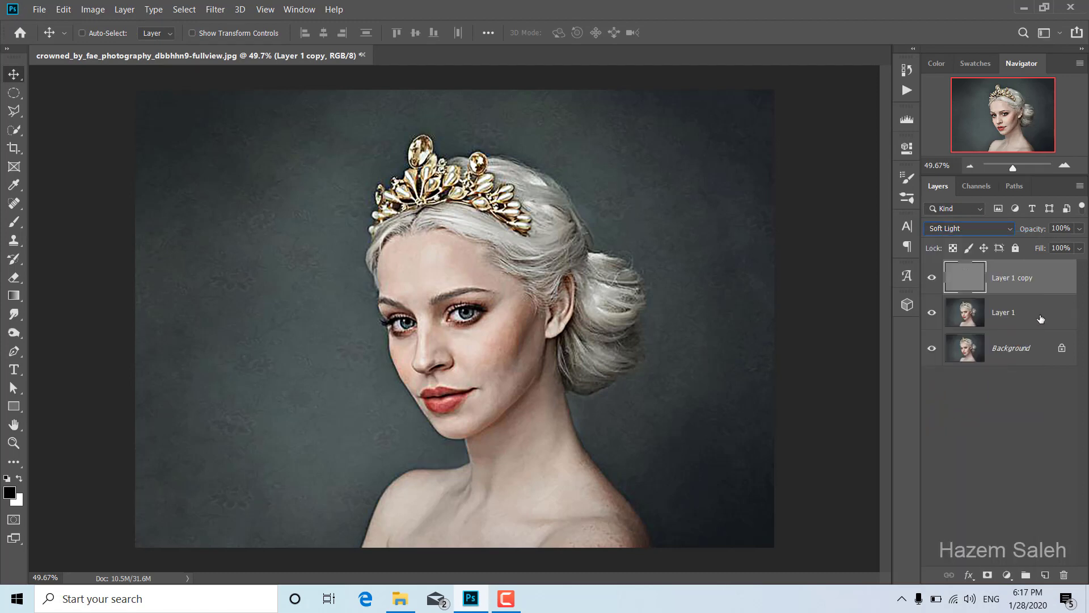
pyautogui.click(1047, 287)
# Stamp visible layers into Layer 2 and smudge the forehead at 20% strength
pyautogui.hotkey('ctrl', 'alt', 'shift', 'e')
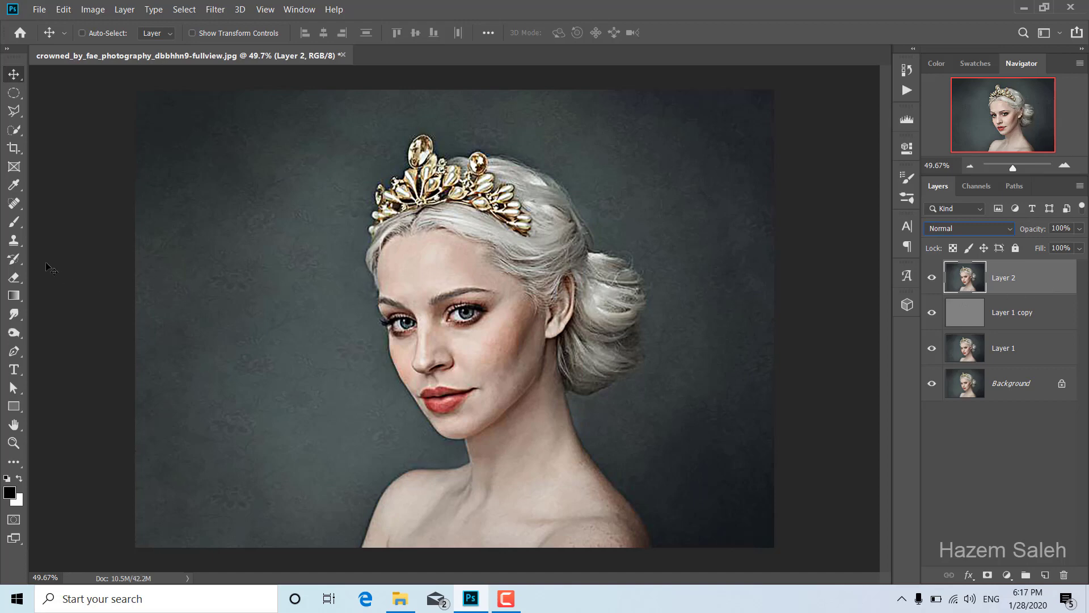
pyautogui.click(14, 314)
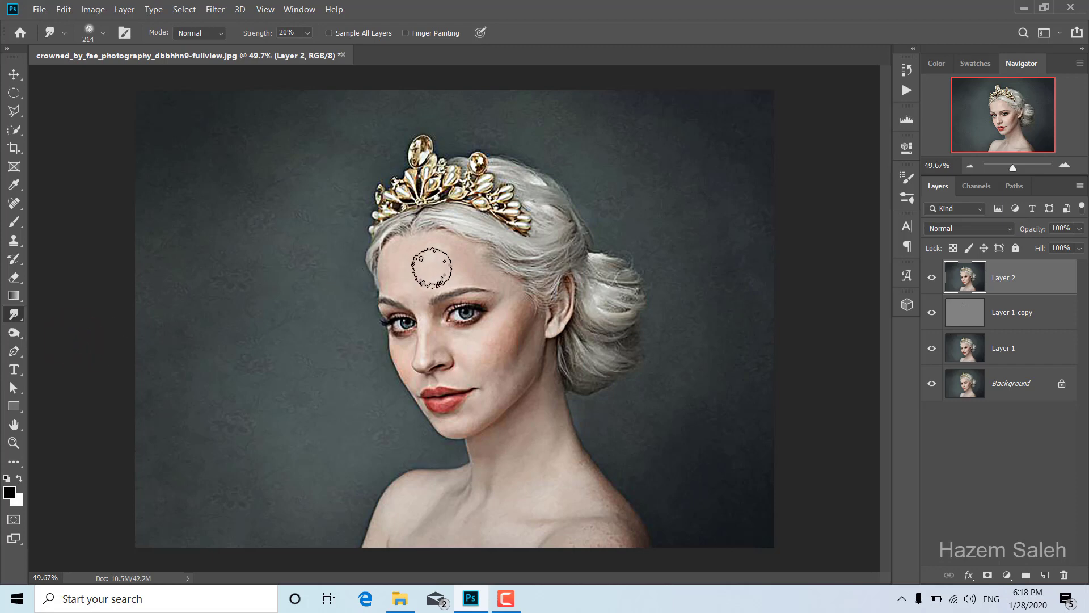
pyautogui.scroll(2, 409, 253)
pyautogui.scroll(2, 409, 254)
pyautogui.scroll(1, 409, 253)
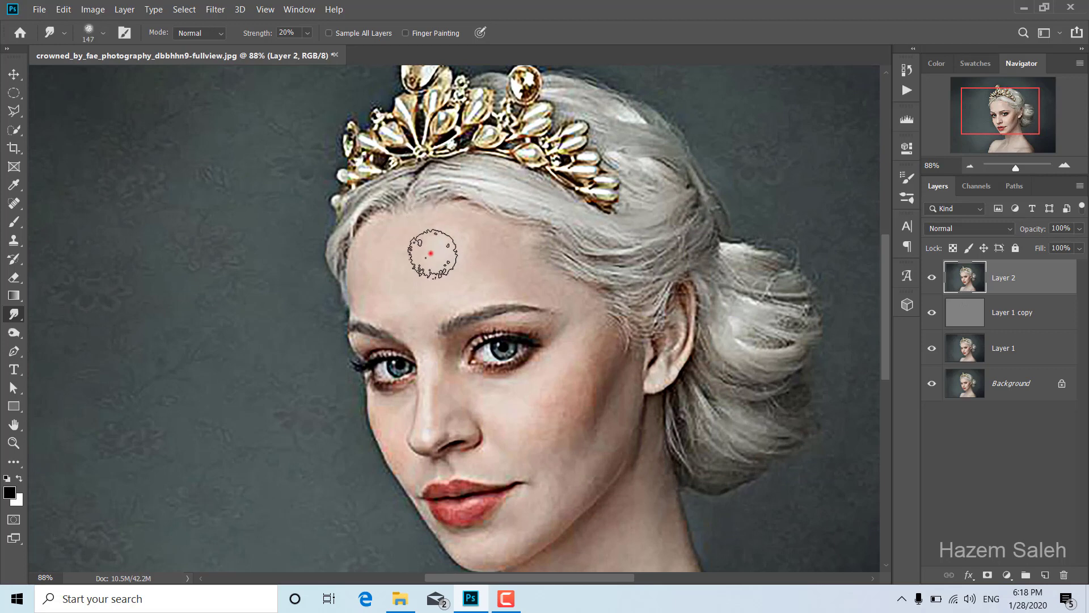
pyautogui.moveTo(431, 253)
pyautogui.mouseDown()
pyautogui.moveTo(384, 244)
pyautogui.moveTo(502, 277)
pyautogui.moveTo(503, 243)
pyautogui.moveTo(523, 267)
pyautogui.moveTo(414, 244)
pyautogui.moveTo(383, 293)
pyautogui.moveTo(365, 272)
pyautogui.moveTo(406, 316)
pyautogui.moveTo(452, 277)
pyautogui.moveTo(441, 244)
pyautogui.moveTo(441, 318)
pyautogui.mouseUp()
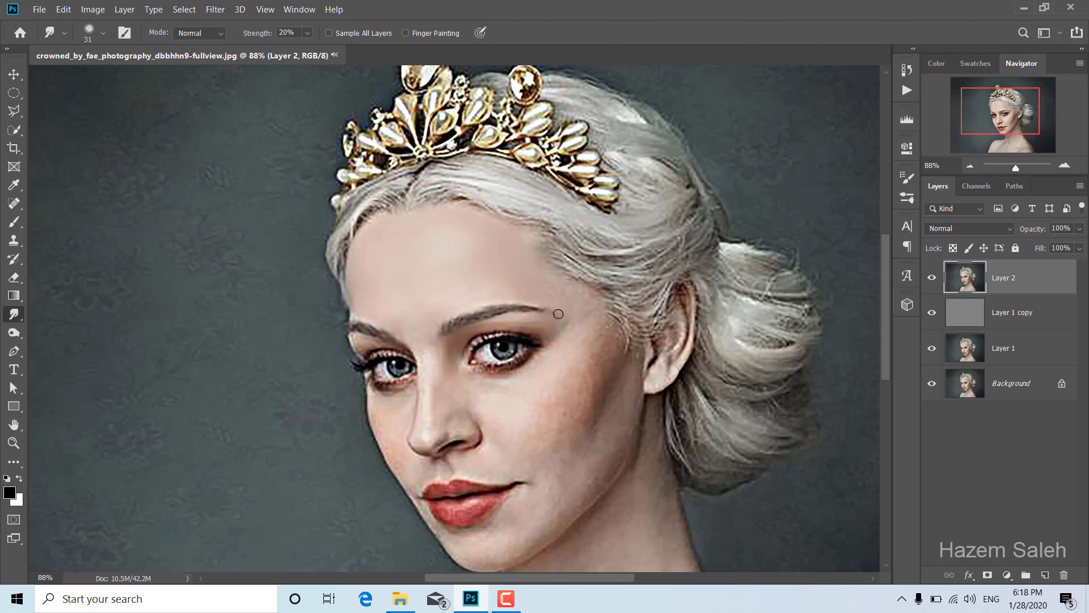
# Smudge the eye corner, then enlarge the brush to 61 px and smooth the nose bridge
pyautogui.scroll(2, 536, 353)
pyautogui.scroll(2, 539, 354)
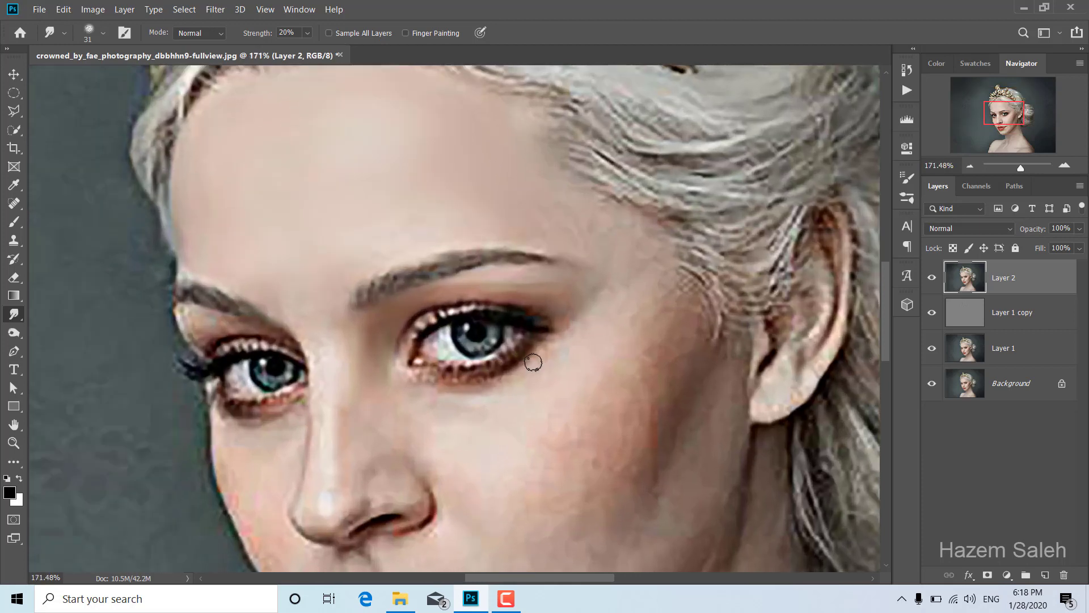
pyautogui.scroll(1, 545, 353)
pyautogui.moveTo(547, 326); pyautogui.dragTo(542, 332)
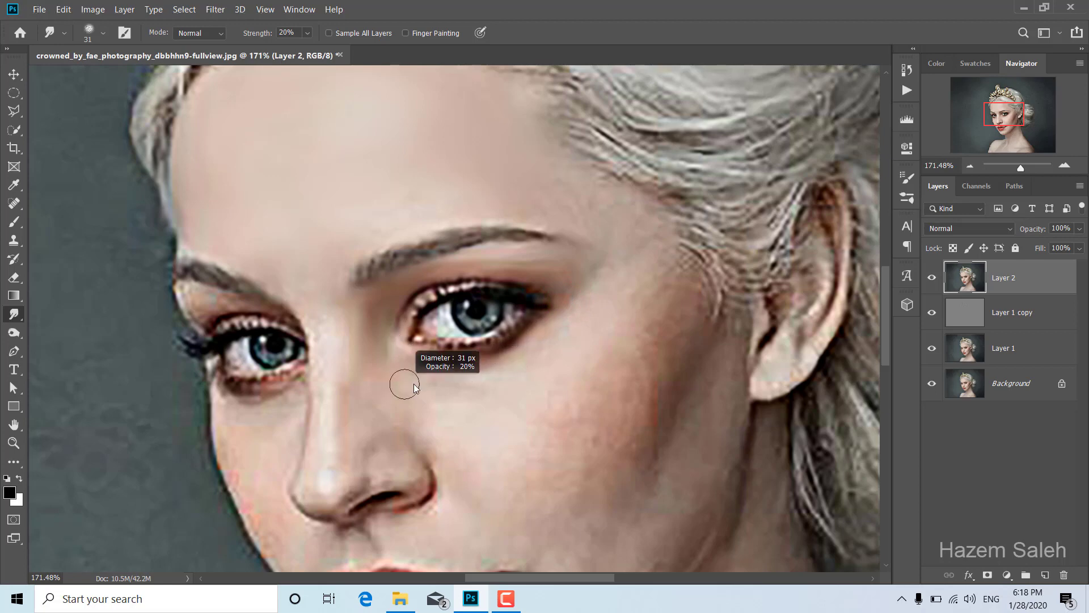
pyautogui.press(']')
pyautogui.press(']')
pyautogui.press(']')
pyautogui.moveTo(370, 353); pyautogui.dragTo(375, 339)
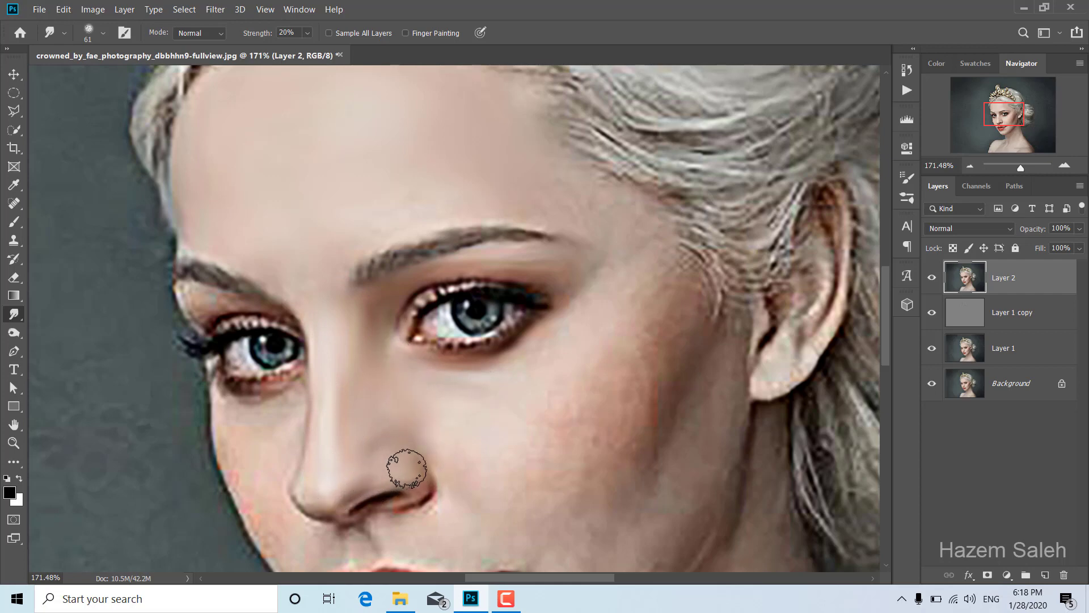
# Smooth the skin between the nostrils and the upper lip
pyautogui.moveTo(433, 498); pyautogui.dragTo(433, 479)
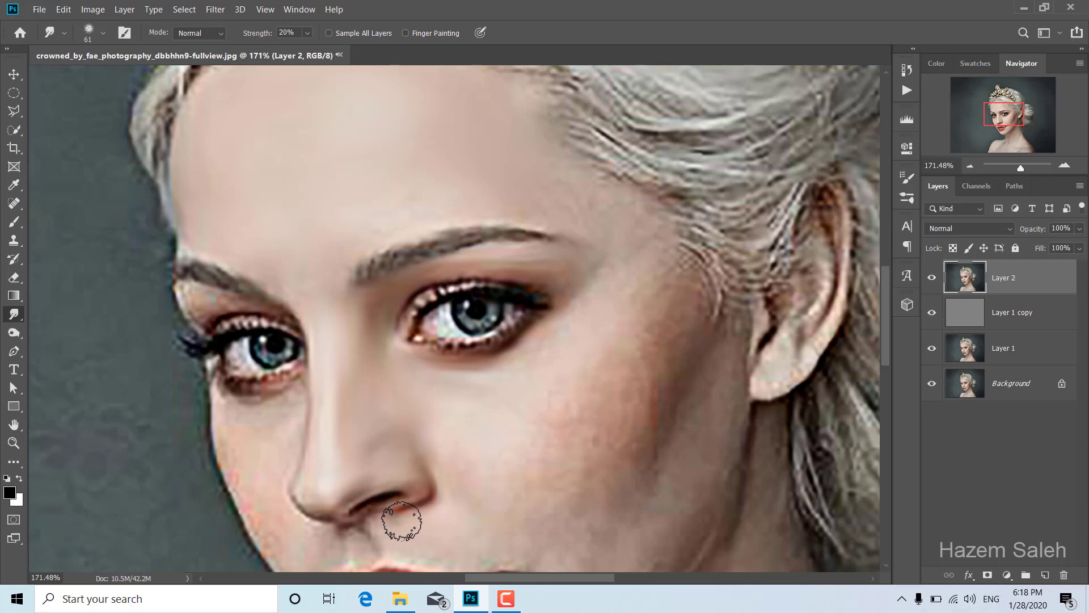
pyautogui.scroll(-2, 411, 510)
pyautogui.moveTo(391, 438); pyautogui.dragTo(386, 488)
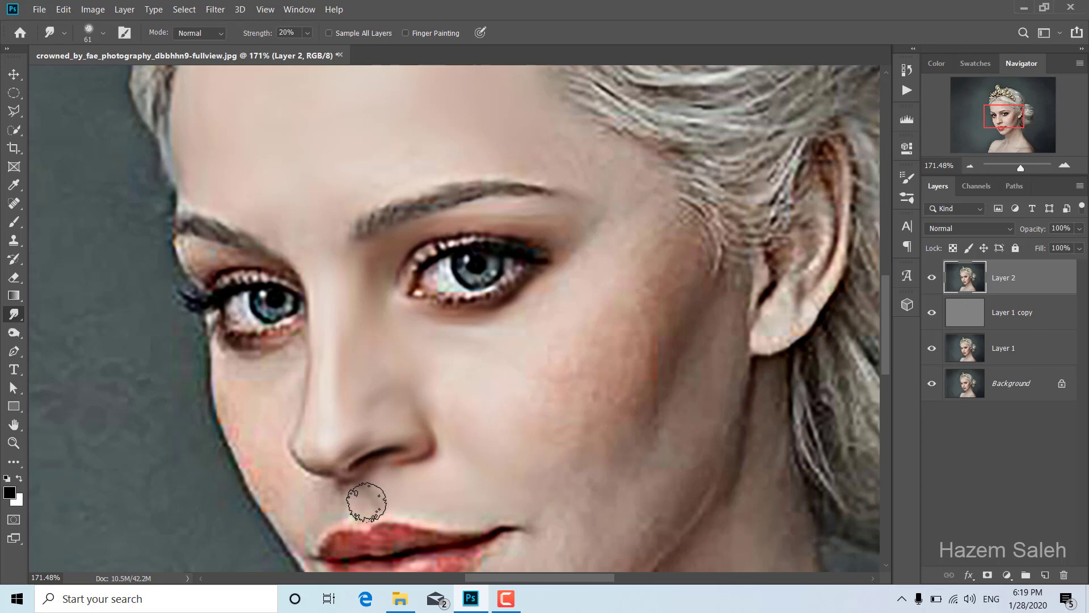
pyautogui.moveTo(366, 502); pyautogui.dragTo(352, 471)
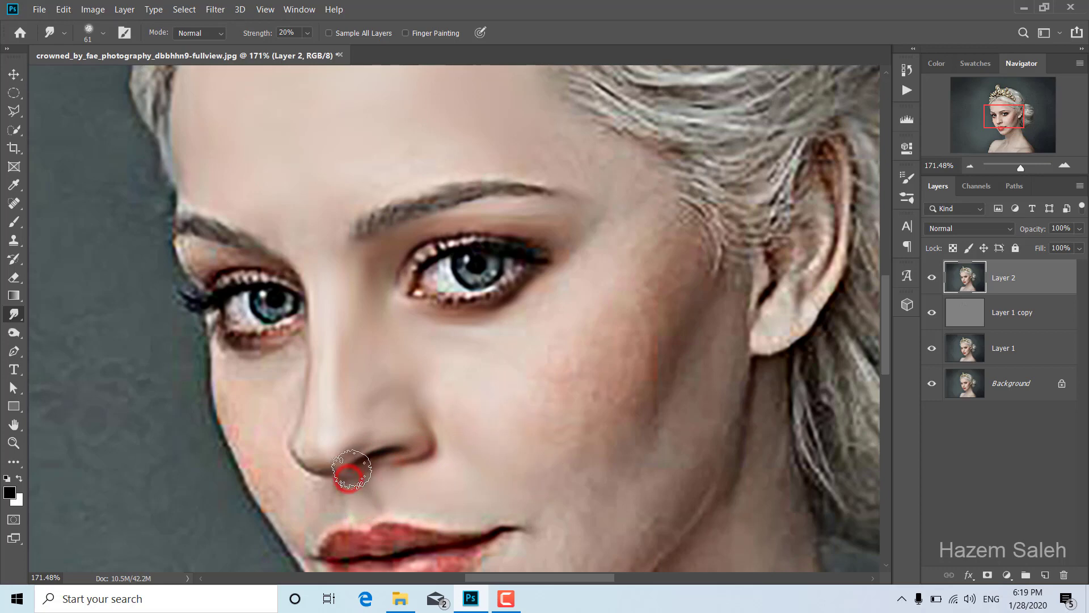
pyautogui.moveTo(312, 471)
pyautogui.mouseDown()
pyautogui.moveTo(338, 485)
pyautogui.moveTo(311, 502)
pyautogui.mouseUp()
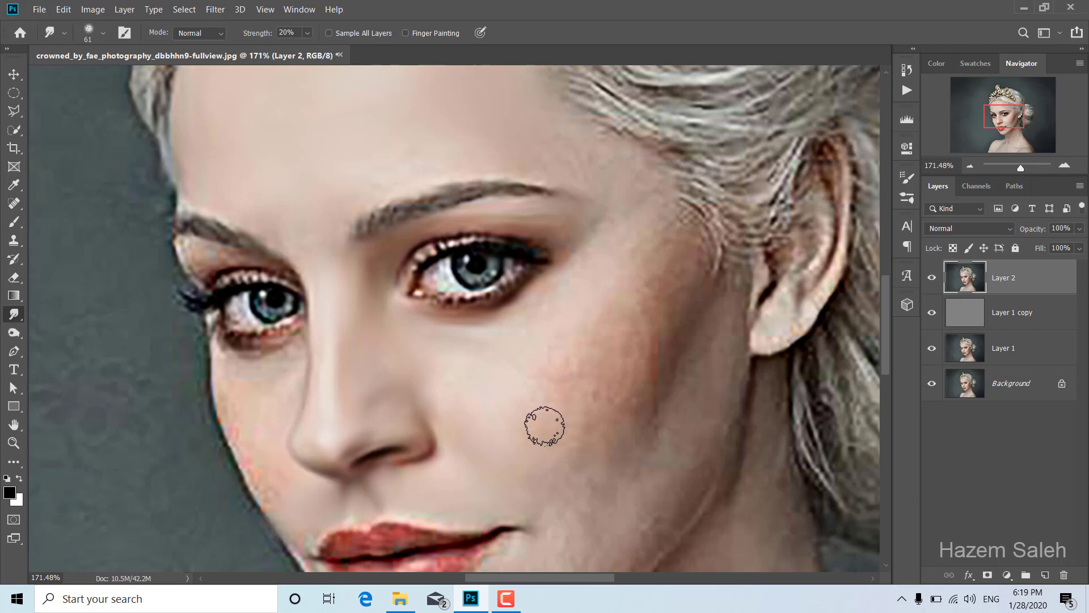
# Smudge the right cheek and, with a larger brush, the forehead above the eyebrow
pyautogui.moveTo(508, 338); pyautogui.dragTo(537, 348)
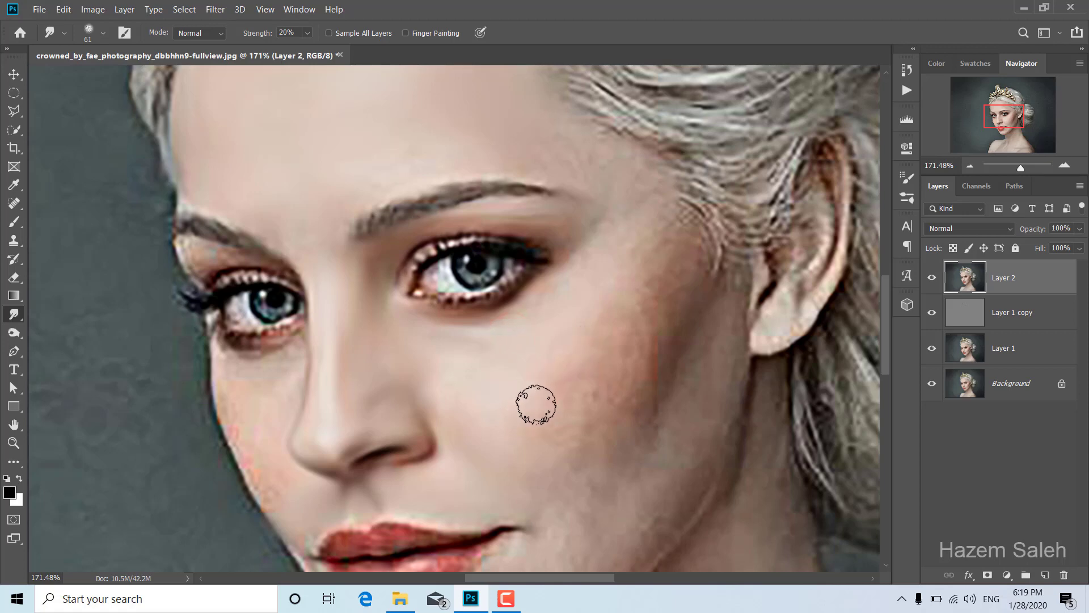
pyautogui.keyDown('alt'); pyautogui.rightClick(584, 316); pyautogui.keyUp('alt')
pyautogui.scroll(1, 529, 215)
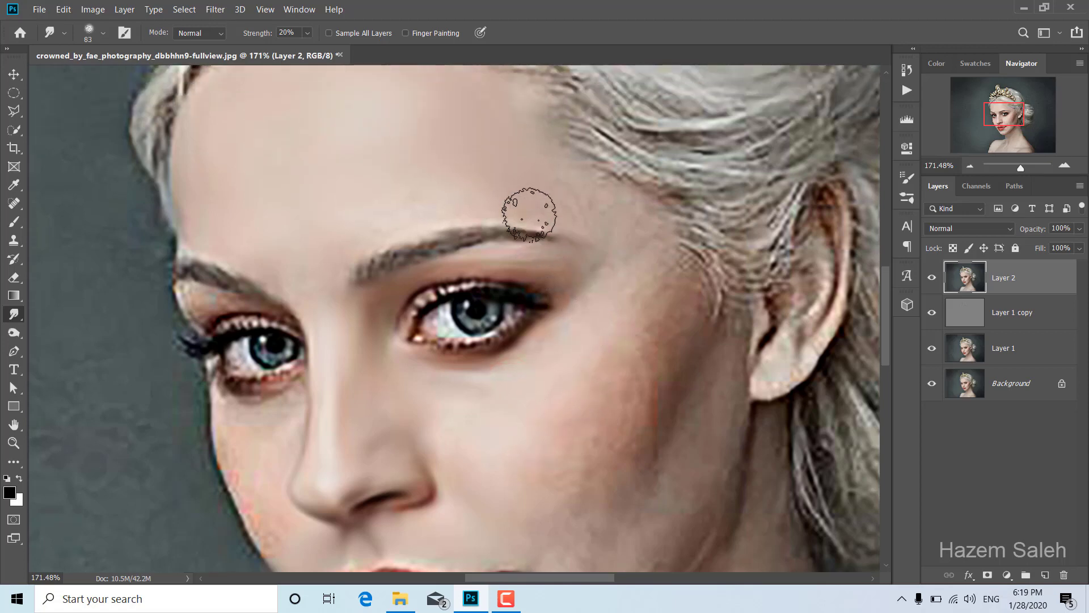
pyautogui.moveTo(391, 203); pyautogui.dragTo(365, 223)
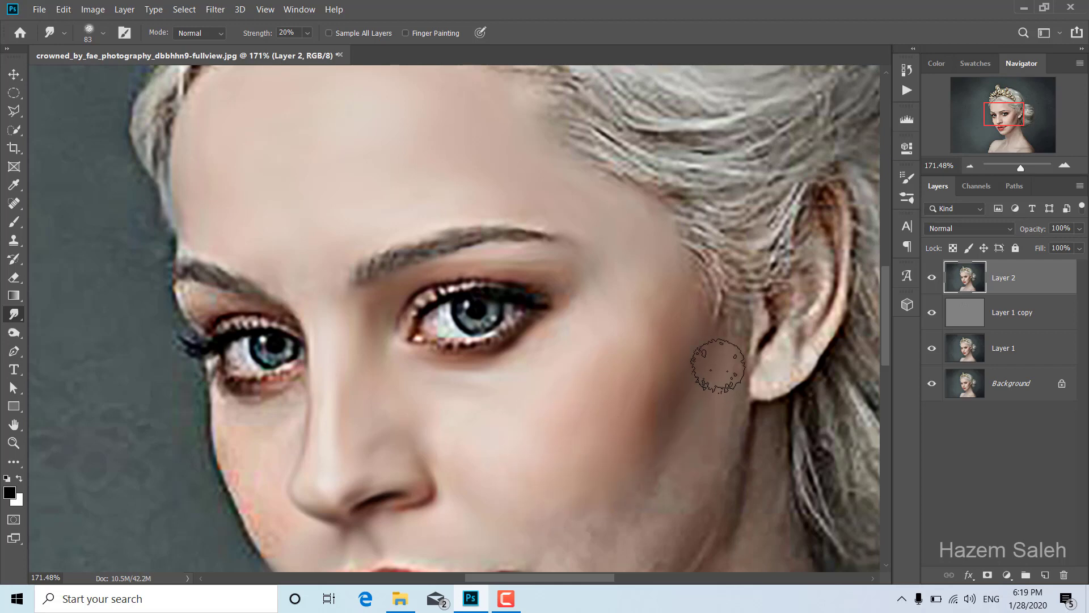
pyautogui.scroll(-3, 669, 433)
pyautogui.scroll(-2, 669, 438)
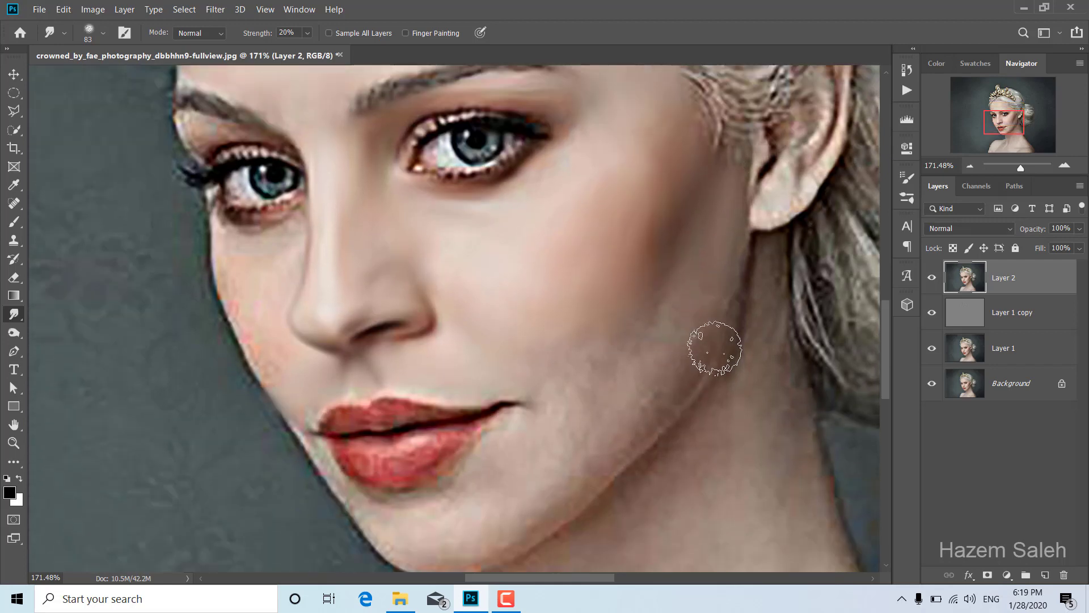
# Smooth the cheek near the ear, the lip corner, chin and jawline
pyautogui.click(729, 253)
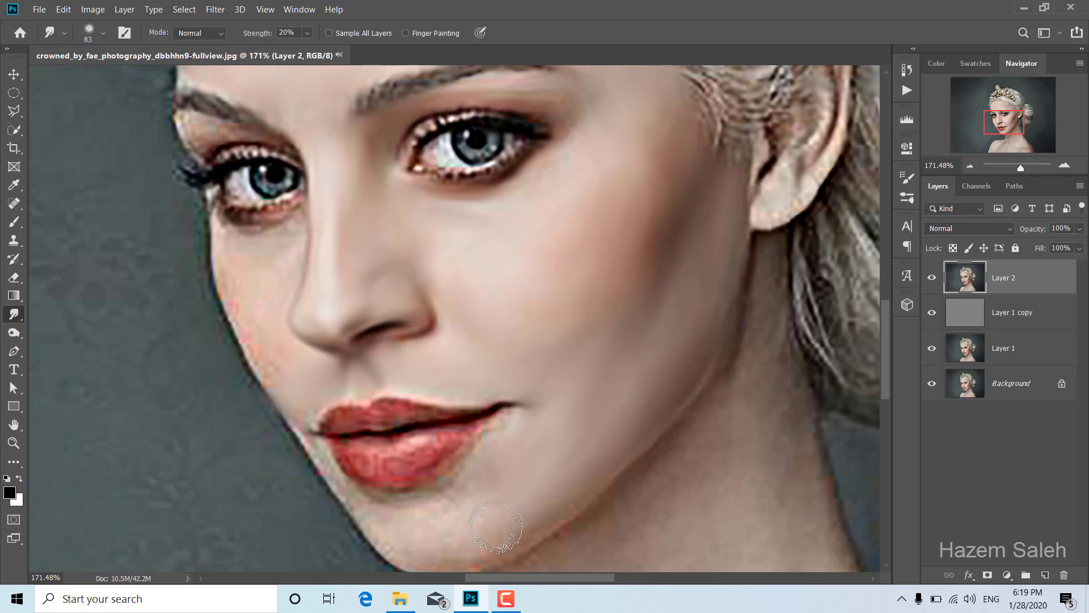
pyautogui.scroll(-3, 617, 365)
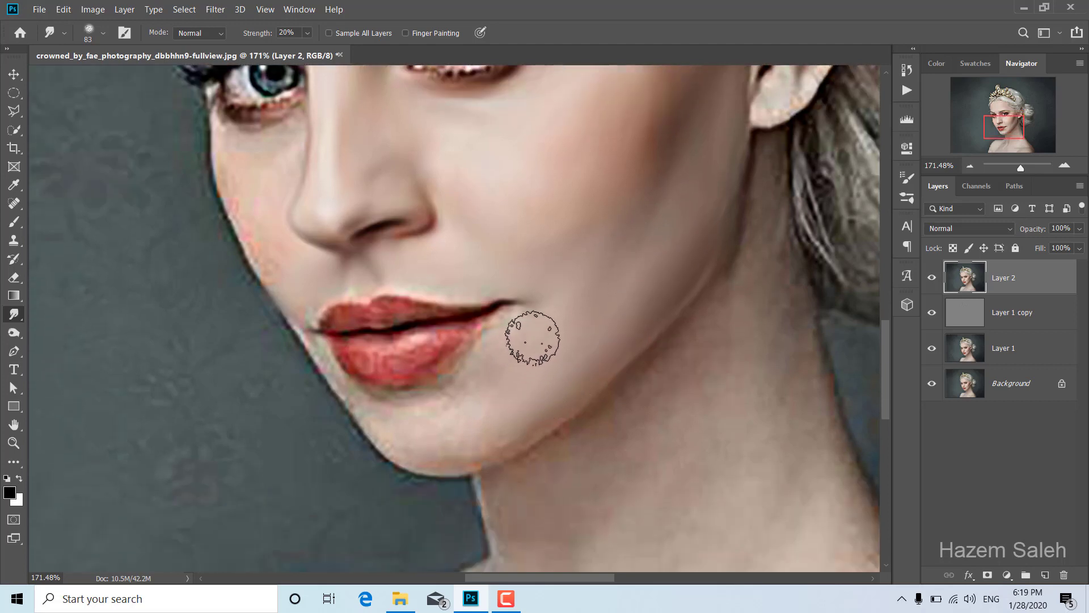
pyautogui.moveTo(518, 329); pyautogui.dragTo(529, 301)
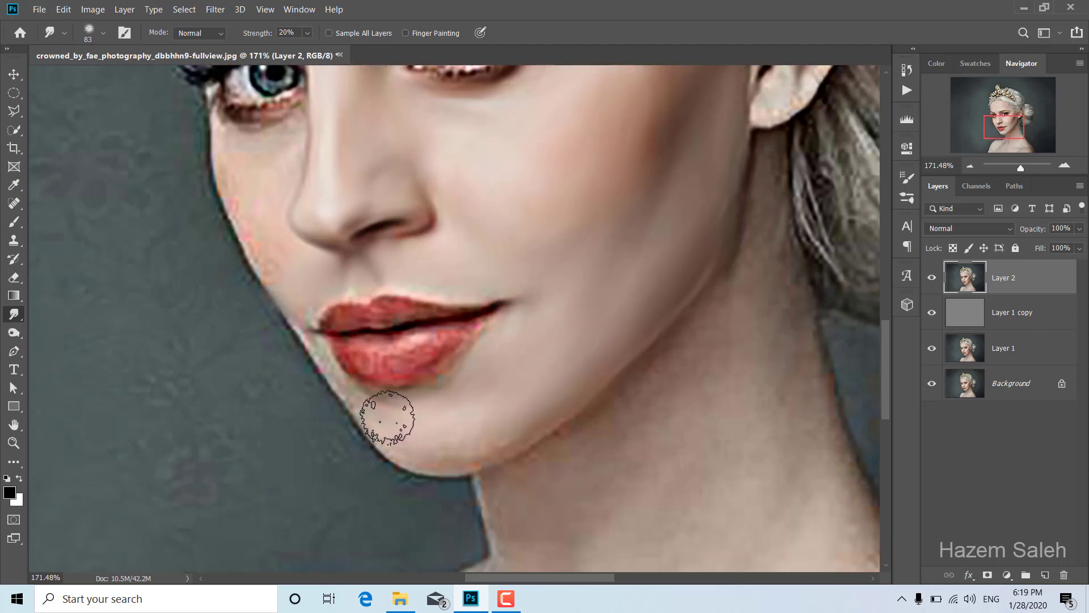
pyautogui.moveTo(387, 418); pyautogui.dragTo(521, 425)
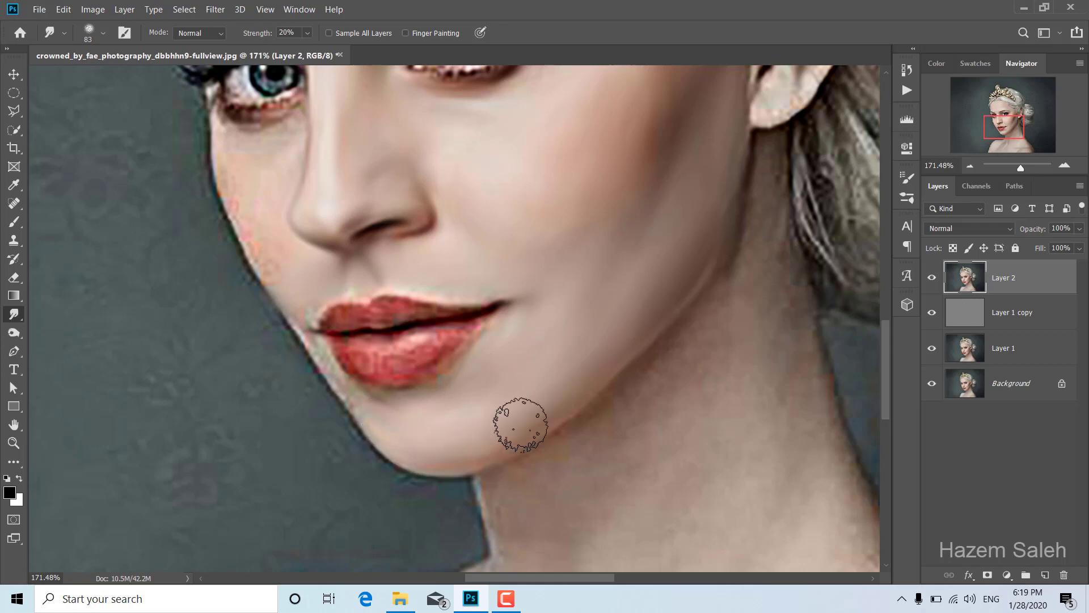
# With a smaller brush, smudge the mouth corner, upper lip, lower lip and skin beneath
pyautogui.keyDown('alt'); pyautogui.rightClick(510, 339); pyautogui.keyUp('alt')
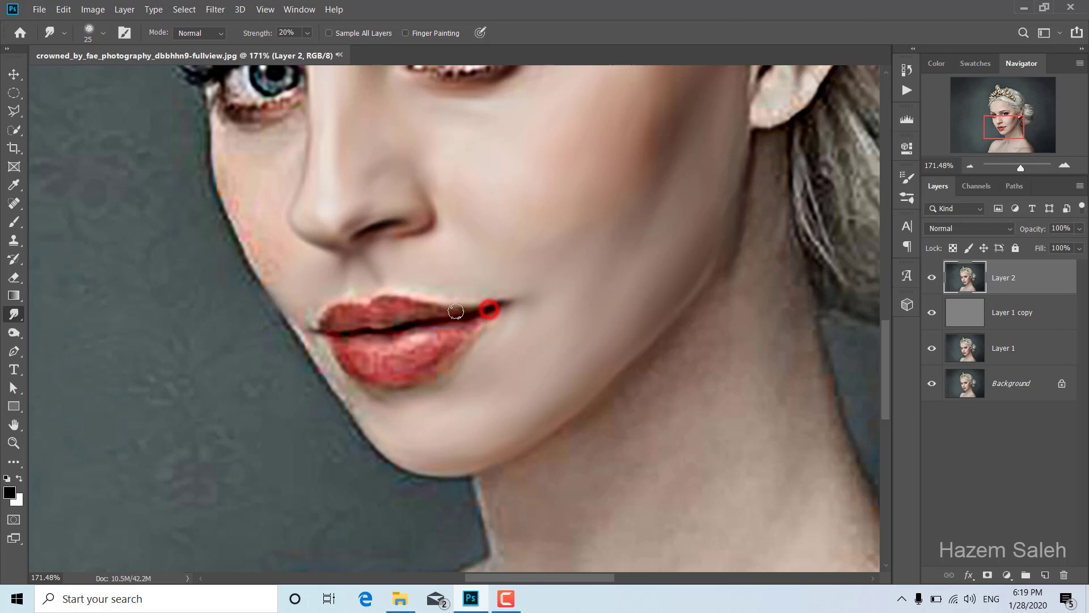
pyautogui.moveTo(456, 312)
pyautogui.mouseDown()
pyautogui.moveTo(487, 304)
pyautogui.moveTo(399, 306)
pyautogui.mouseUp()
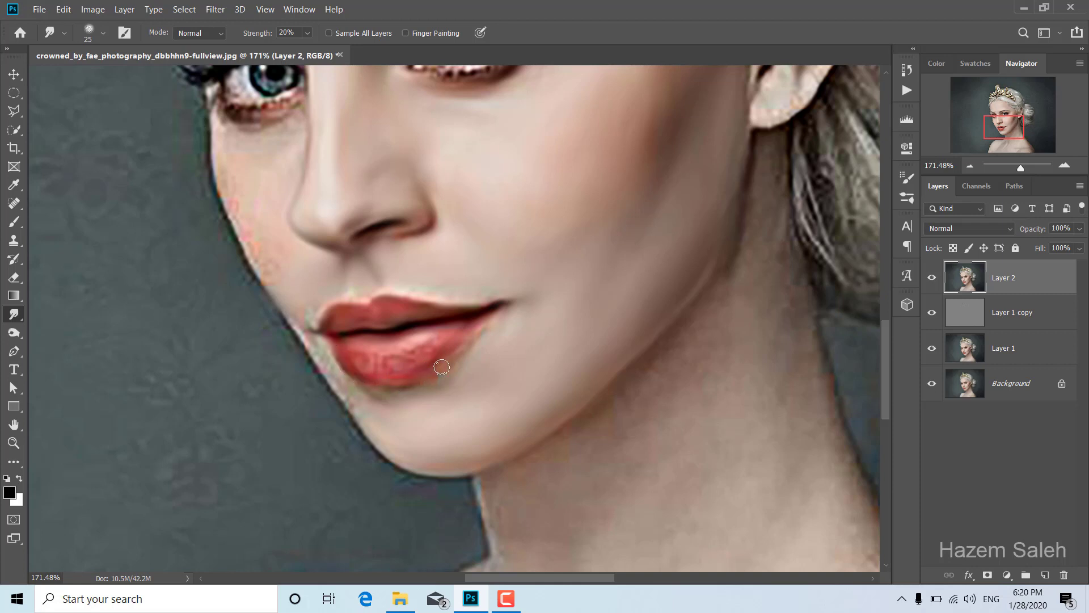
pyautogui.moveTo(395, 369); pyautogui.dragTo(400, 368)
pyautogui.click(420, 347)
pyautogui.click(425, 347)
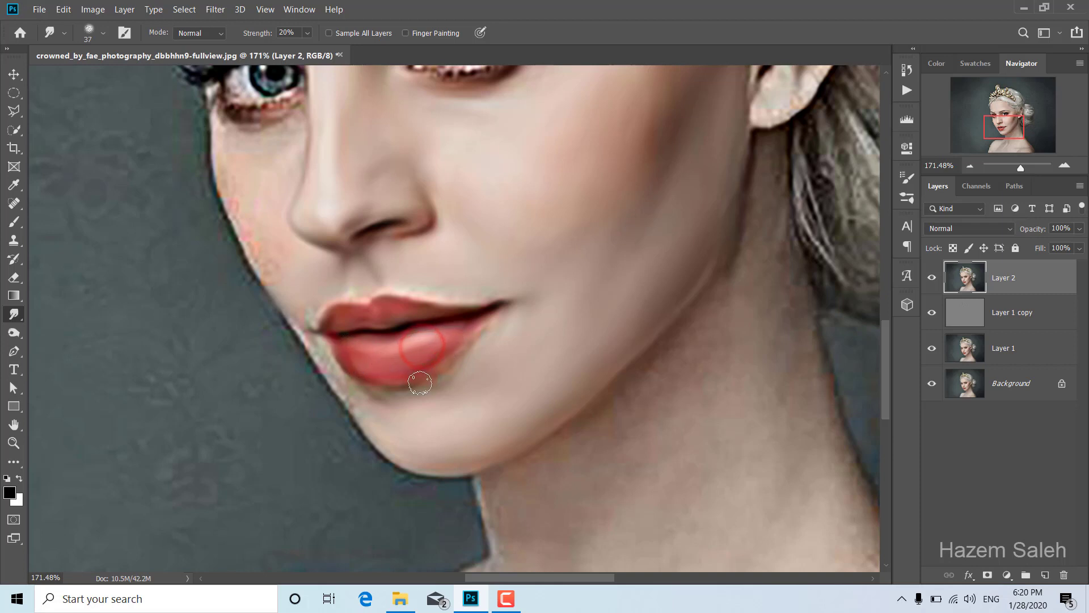
pyautogui.click(434, 379)
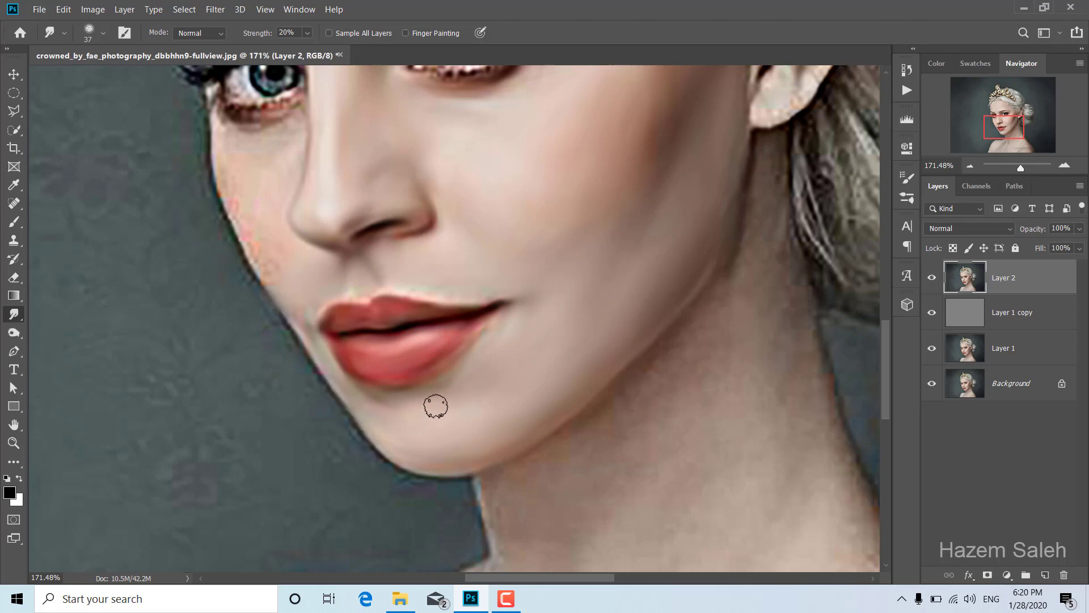
pyautogui.scroll(2, 284, 304)
pyautogui.scroll(1, 284, 304)
pyautogui.scroll(2, 281, 295)
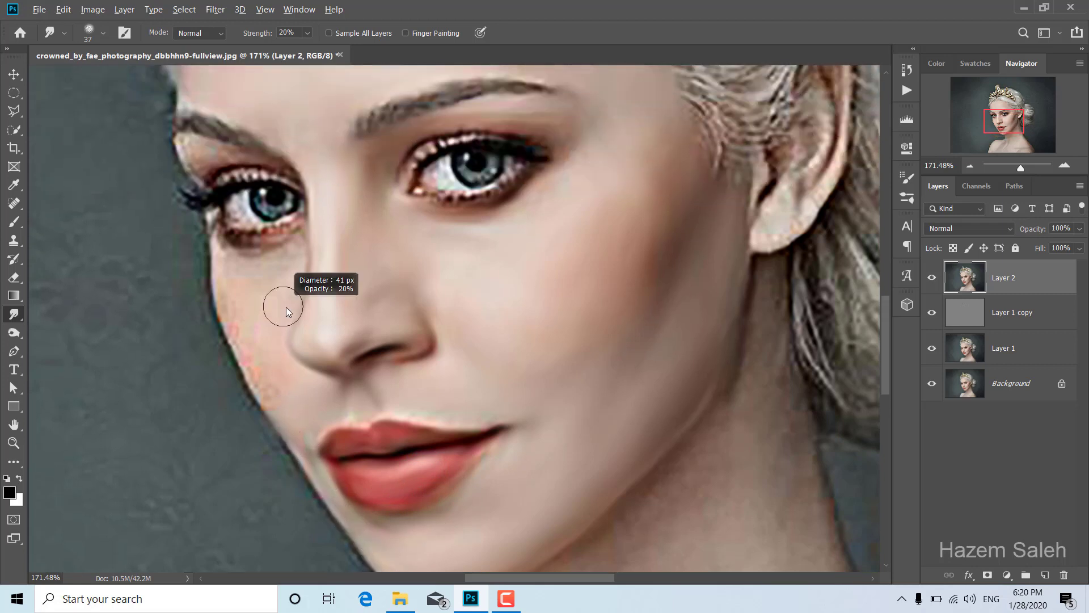
# Smooth the cheek edge and the first eye's lid, outer corner, iris and white
pyautogui.moveTo(274, 402)
pyautogui.mouseDown()
pyautogui.moveTo(226, 282)
pyautogui.moveTo(235, 267)
pyautogui.moveTo(258, 265)
pyautogui.mouseUp()
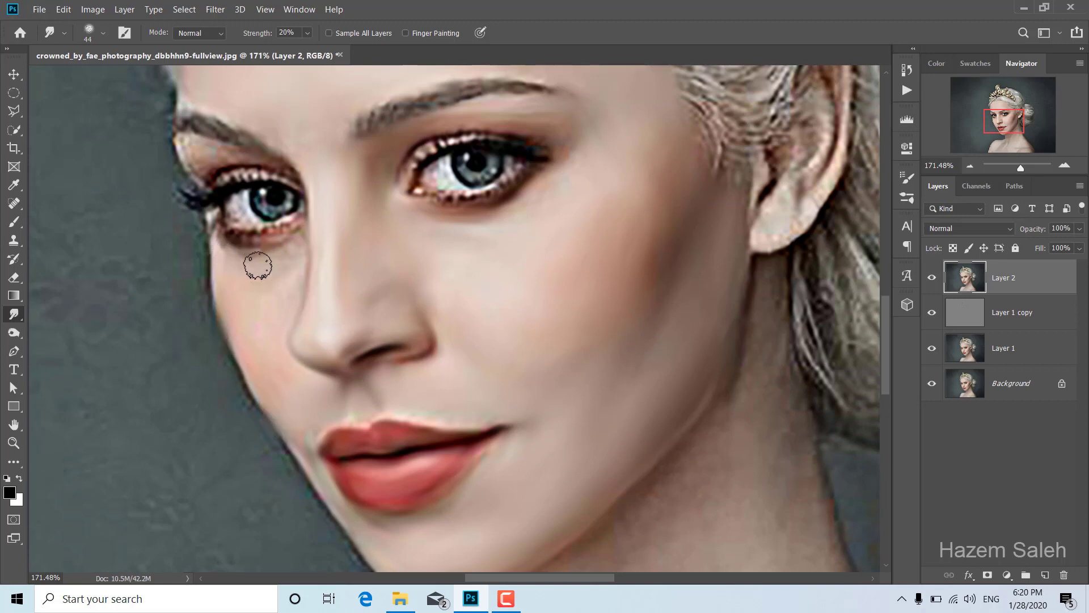
pyautogui.scroll(2, 233, 290)
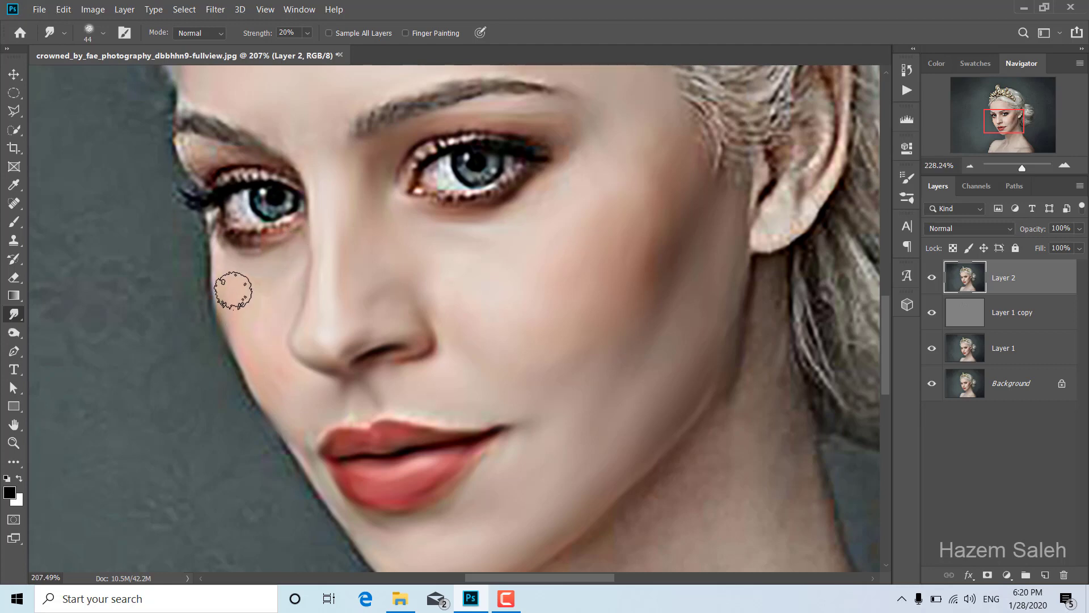
pyautogui.moveTo(233, 291); pyautogui.dragTo(443, 372)
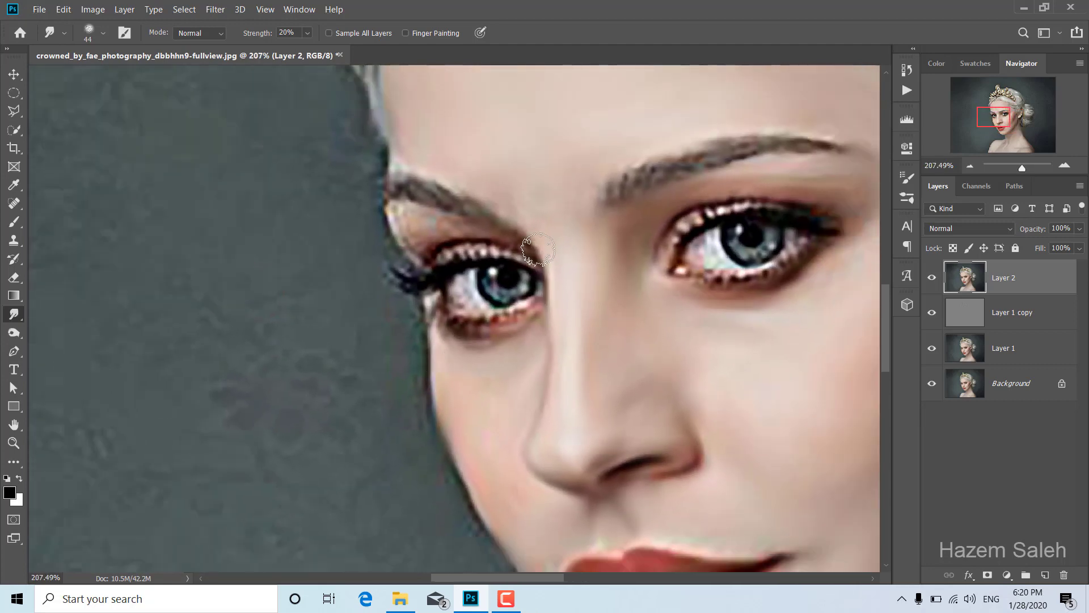
pyautogui.moveTo(455, 225)
pyautogui.mouseDown()
pyautogui.moveTo(443, 228)
pyautogui.moveTo(453, 228)
pyautogui.mouseUp()
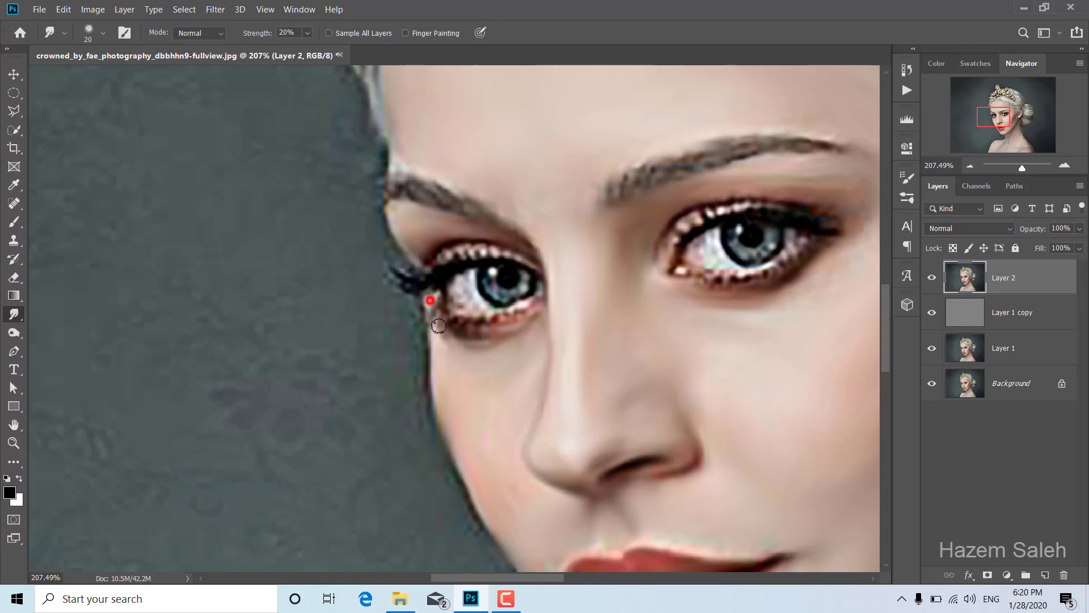
pyautogui.moveTo(439, 325); pyautogui.dragTo(455, 335)
pyautogui.moveTo(525, 276); pyautogui.dragTo(483, 274)
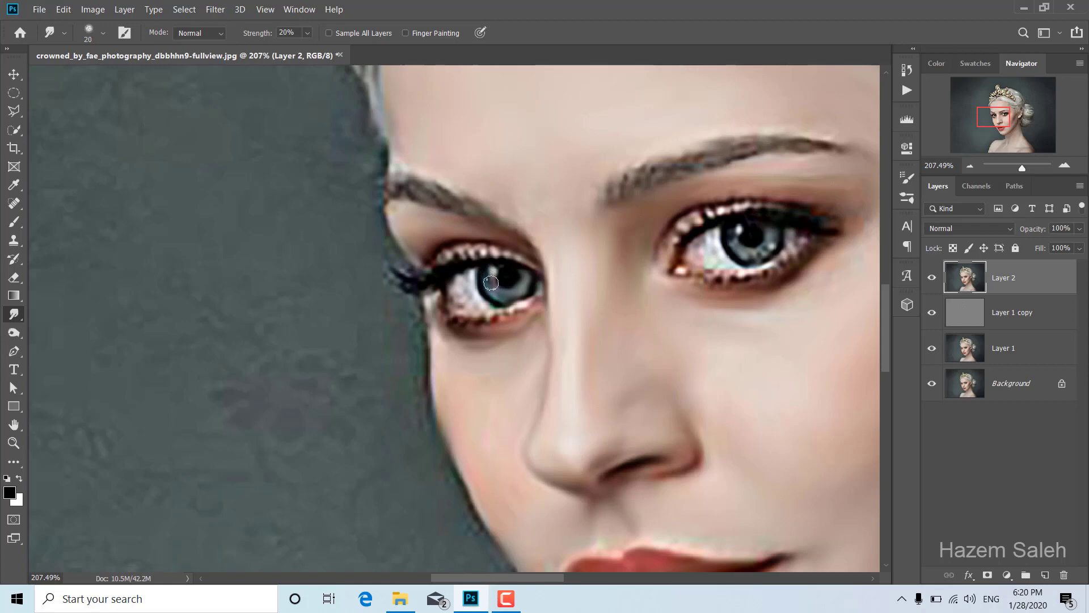
pyautogui.moveTo(475, 309); pyautogui.dragTo(462, 295)
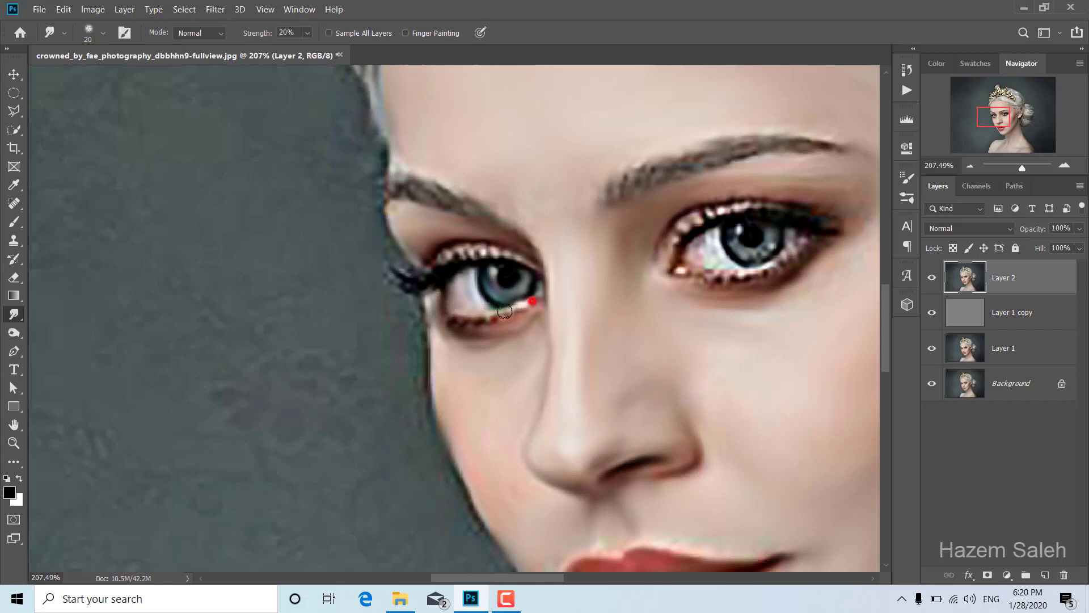
# Smudge the other eye's lash line, lid highlights, eye white and lower lid
pyautogui.moveTo(703, 252); pyautogui.dragTo(443, 282)
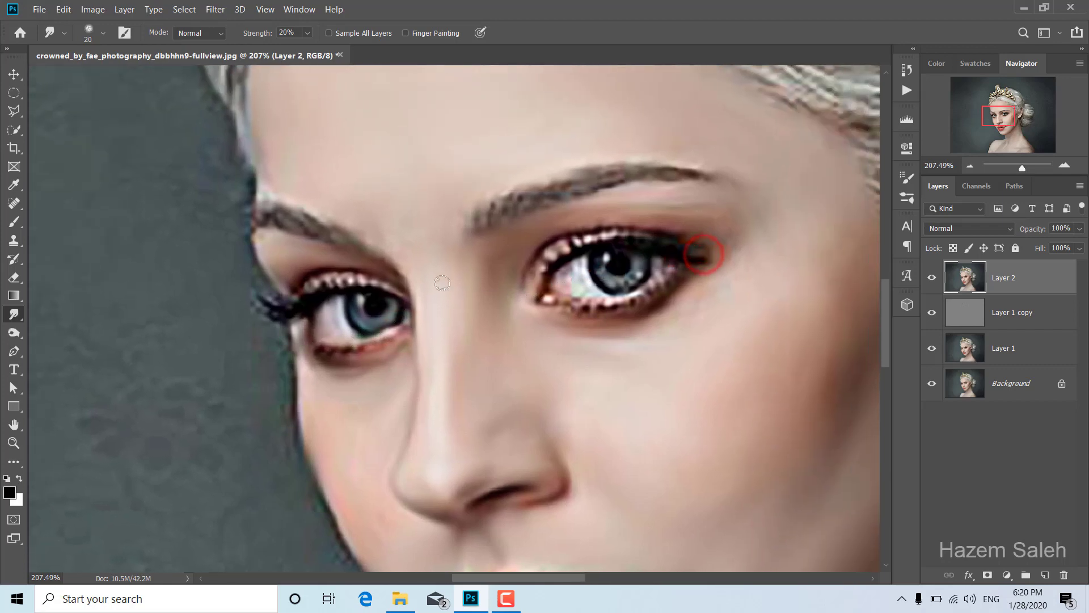
pyautogui.moveTo(322, 280); pyautogui.dragTo(312, 277)
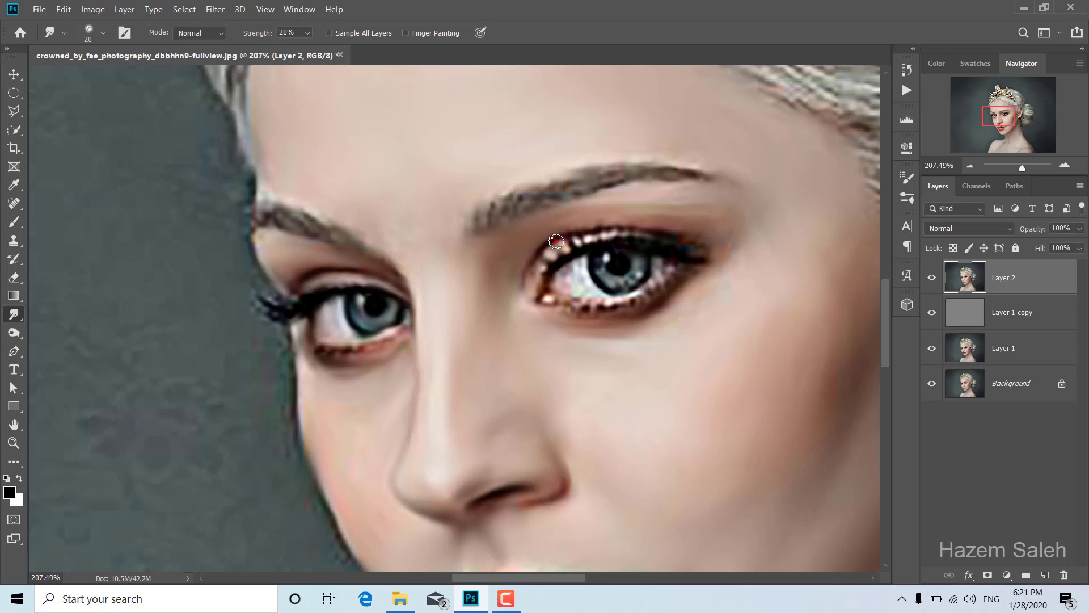
pyautogui.moveTo(556, 241)
pyautogui.mouseDown()
pyautogui.moveTo(635, 235)
pyautogui.moveTo(644, 257)
pyautogui.mouseUp()
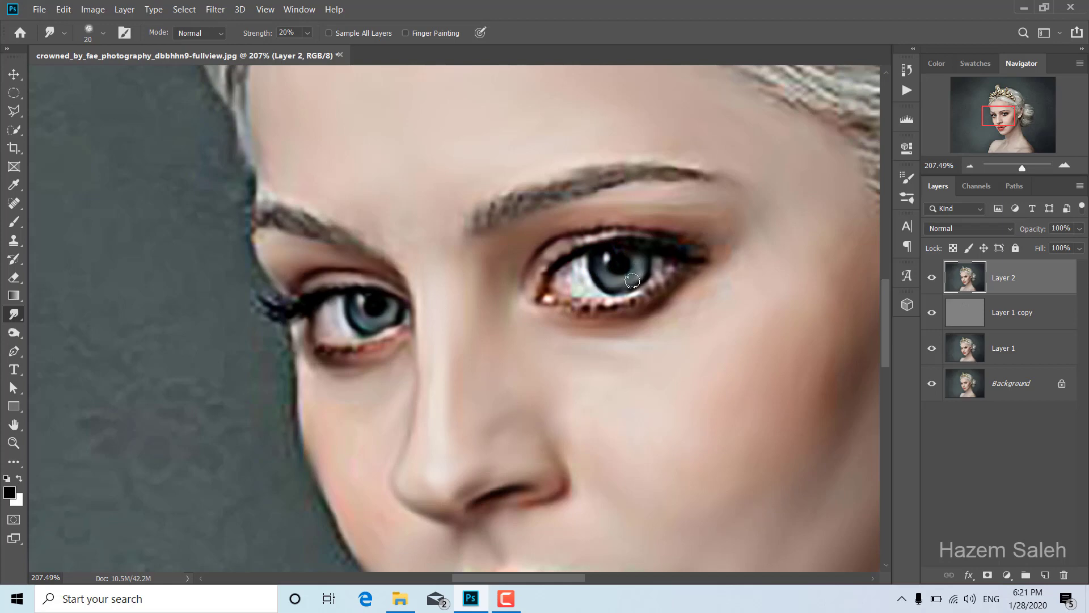
pyautogui.moveTo(660, 276); pyautogui.dragTo(664, 267)
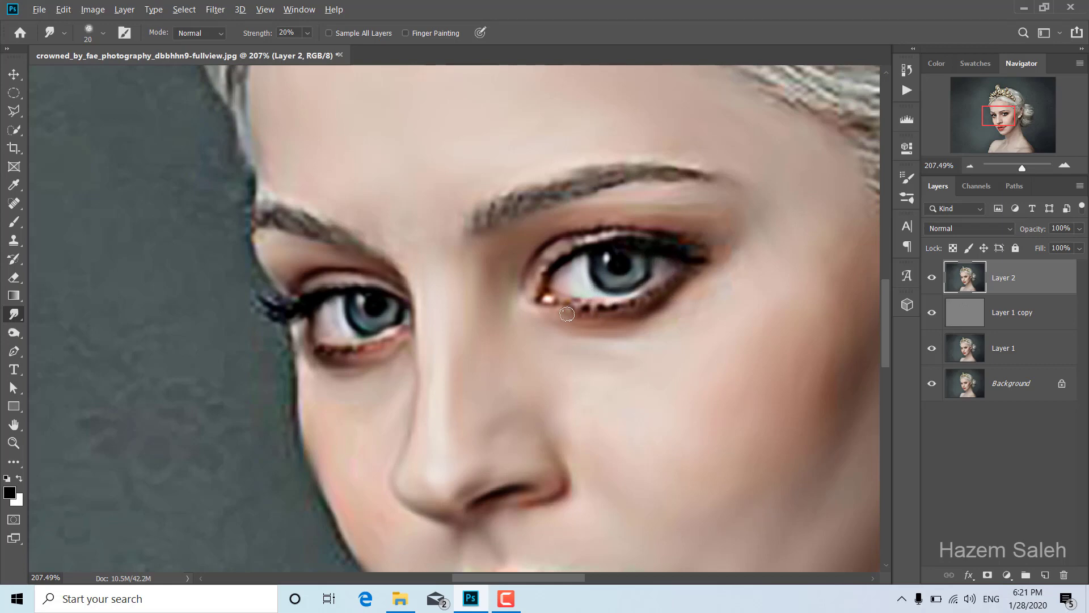
pyautogui.moveTo(392, 347); pyautogui.dragTo(396, 344)
# Blend the forehead hair edge, then enlarge the brush to 66 for the neck below the jaw
pyautogui.scroll(-3, 590, 311)
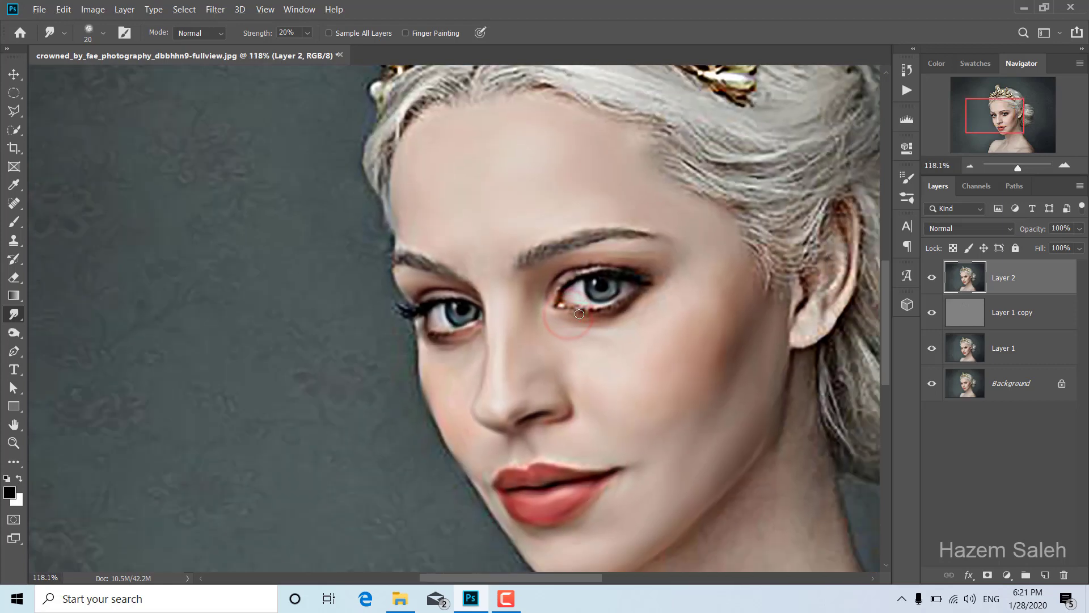
pyautogui.moveTo(519, 239); pyautogui.dragTo(531, 238)
pyautogui.scroll(1, 395, 233)
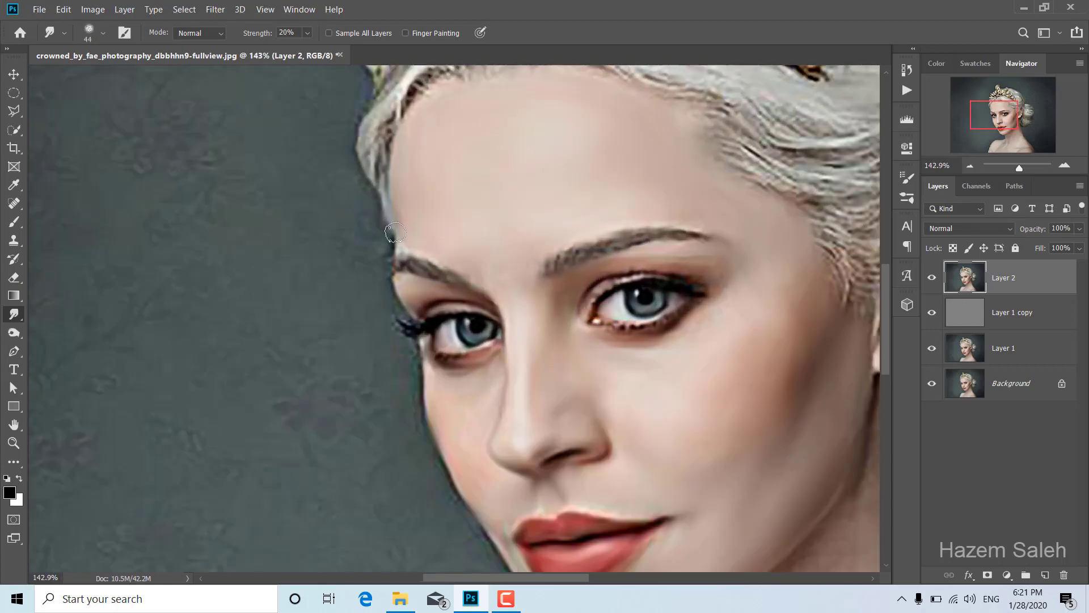
pyautogui.moveTo(392, 210); pyautogui.dragTo(405, 258)
pyautogui.scroll(-2, 500, 352)
pyautogui.scroll(-3, 506, 413)
pyautogui.scroll(-1, 674, 316)
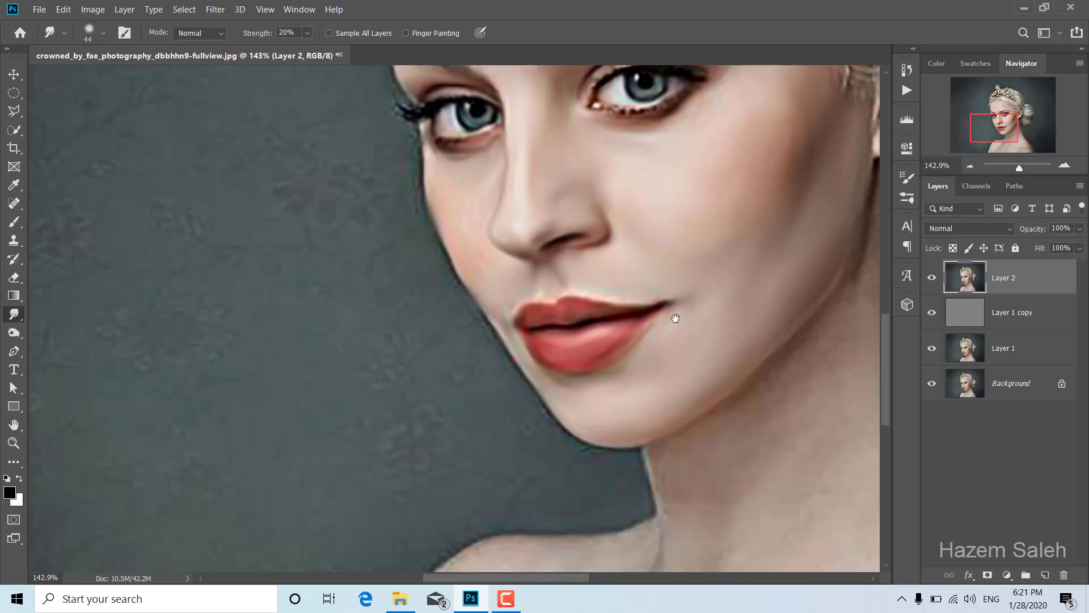
pyautogui.moveTo(672, 308)
pyautogui.mouseDown()
pyautogui.moveTo(450, 236)
pyautogui.moveTo(434, 242)
pyautogui.mouseUp()
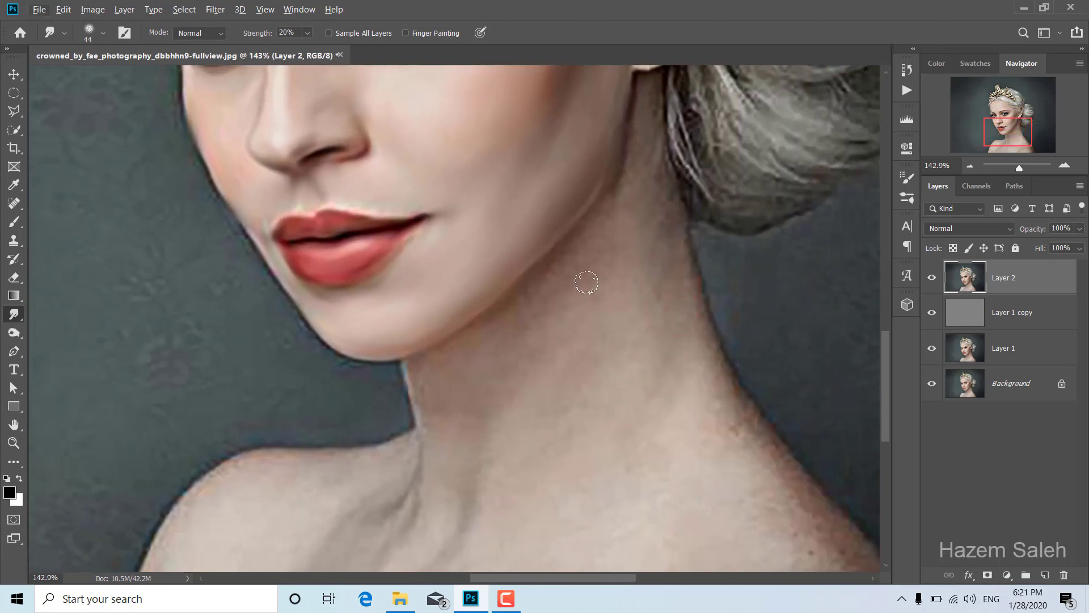
pyautogui.moveTo(584, 282)
pyautogui.mouseDown()
pyautogui.moveTo(603, 289)
pyautogui.moveTo(498, 380)
pyautogui.mouseUp()
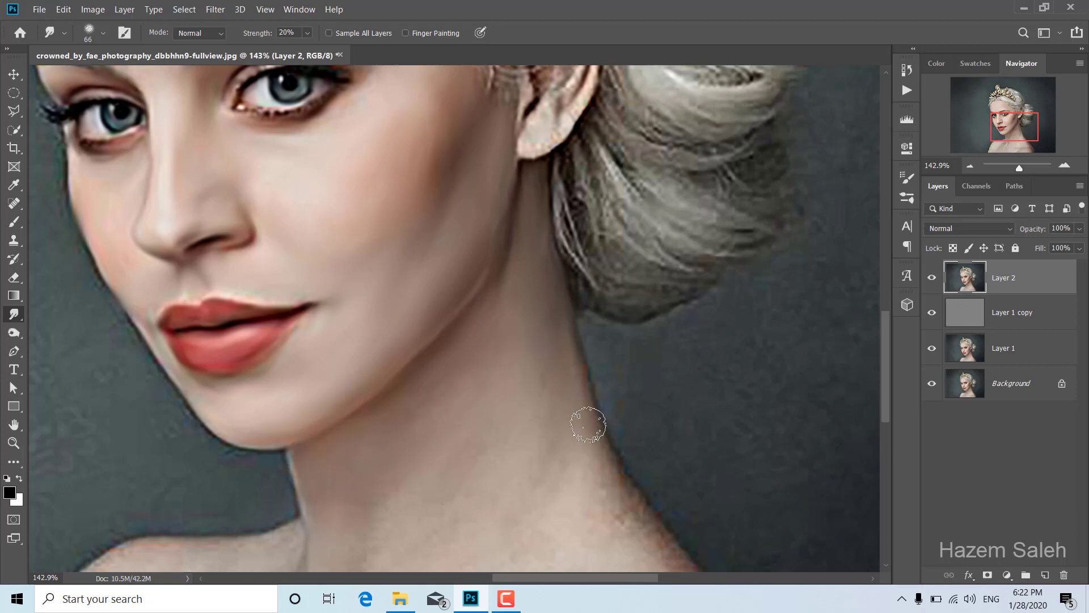
# Enlarge the smudge brush to 99 and smooth the neck and right shoulder's spotted skin
pyautogui.scroll(-1, 544, 397)
pyautogui.scroll(-2, 510, 340)
pyautogui.keyDown('alt'); pyautogui.rightClick(526, 322); pyautogui.keyUp('alt')
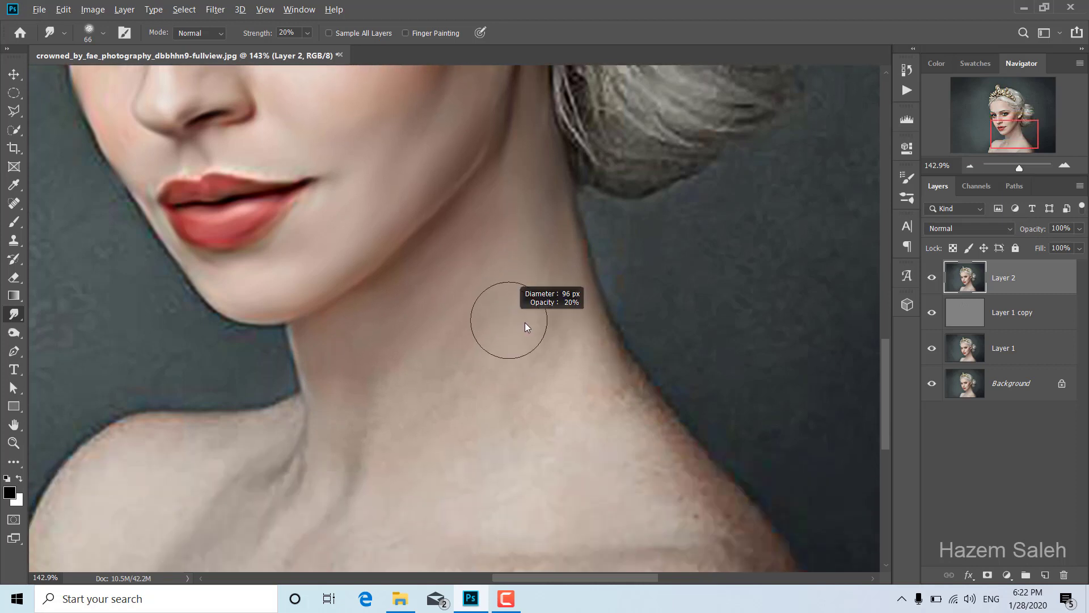
pyautogui.moveTo(568, 328); pyautogui.dragTo(576, 369)
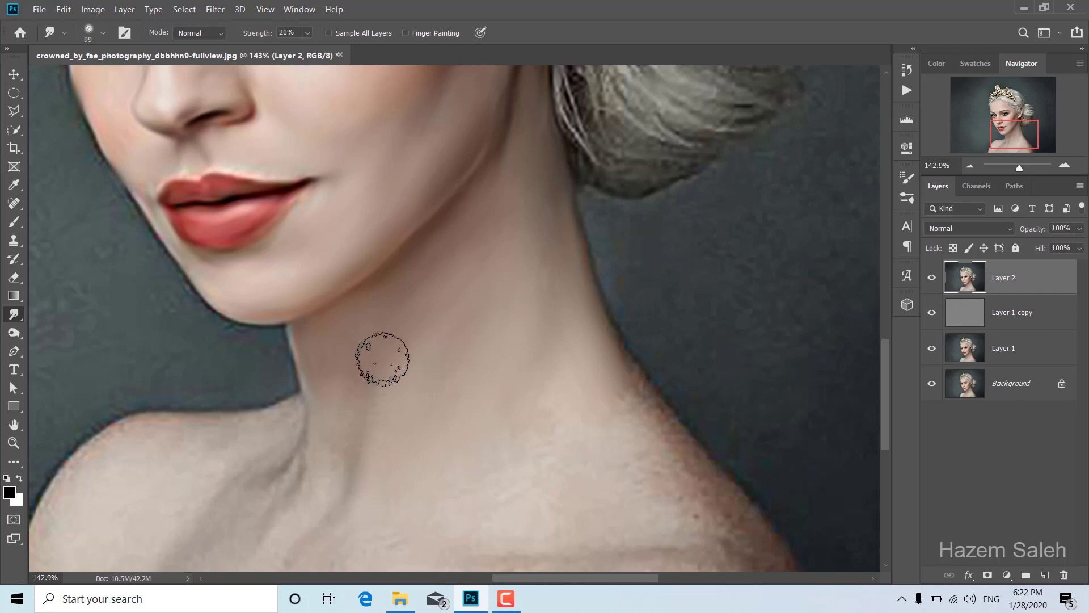
pyautogui.scroll(-2, 403, 465)
pyautogui.scroll(-2, 403, 465)
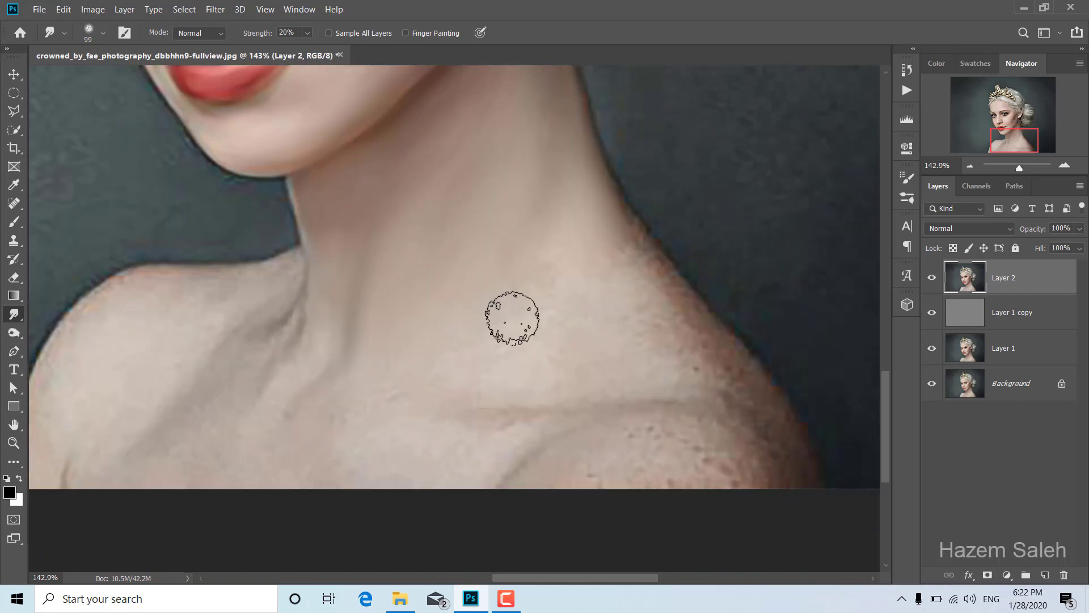
pyautogui.click(555, 230)
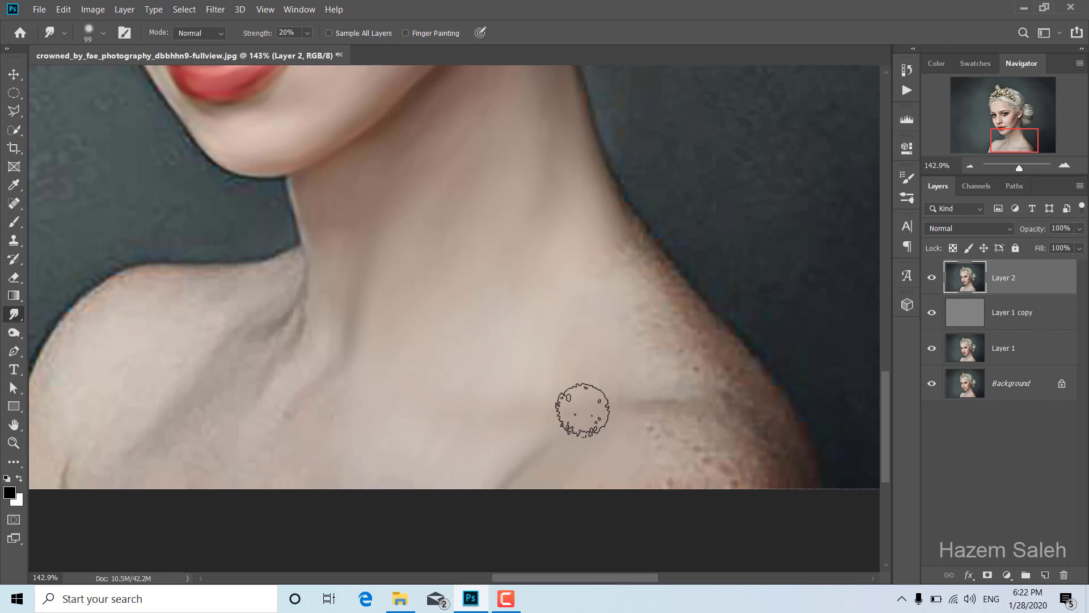
pyautogui.moveTo(668, 331)
pyautogui.mouseDown()
pyautogui.moveTo(683, 308)
pyautogui.moveTo(712, 340)
pyautogui.moveTo(792, 477)
pyautogui.mouseUp()
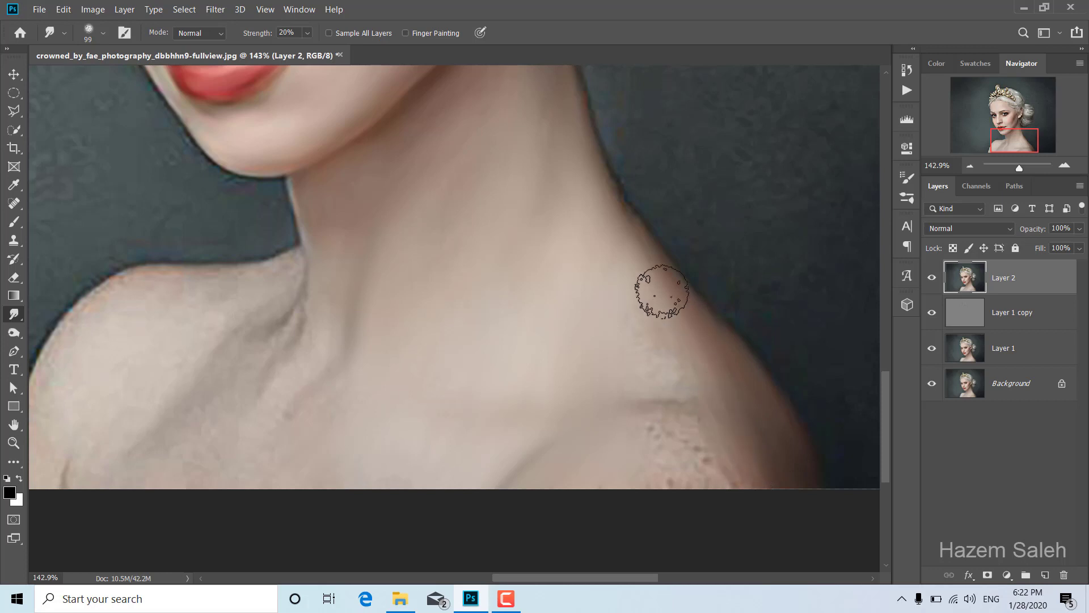
pyautogui.moveTo(669, 462)
pyautogui.mouseDown()
pyautogui.moveTo(635, 462)
pyautogui.moveTo(718, 508)
pyautogui.mouseUp()
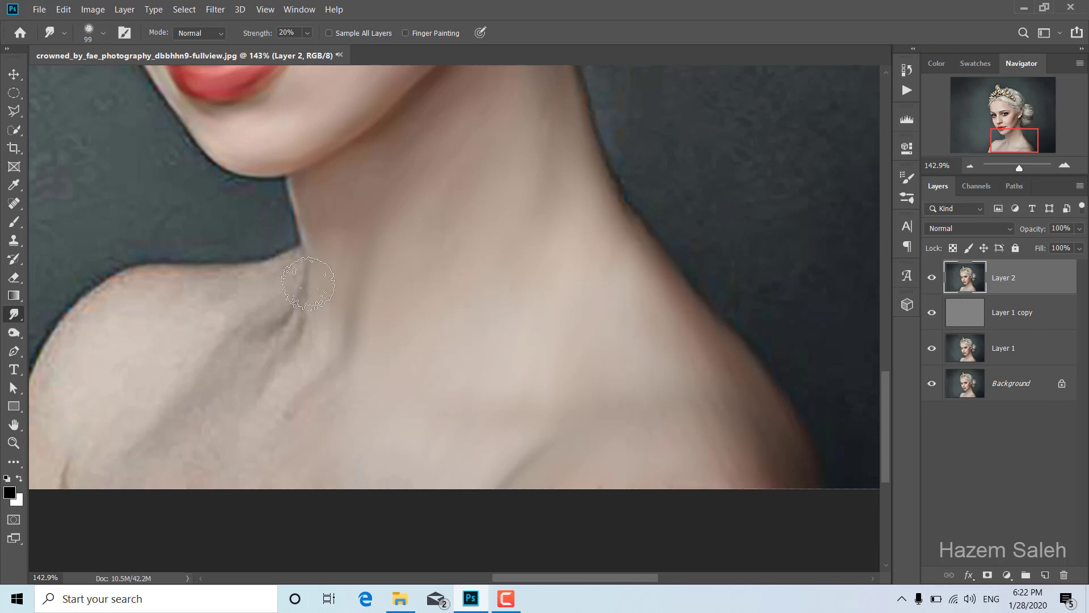
# Smooth the neck-to-shoulder transition and the left-hand shoulder skin
pyautogui.moveTo(294, 250); pyautogui.dragTo(307, 273)
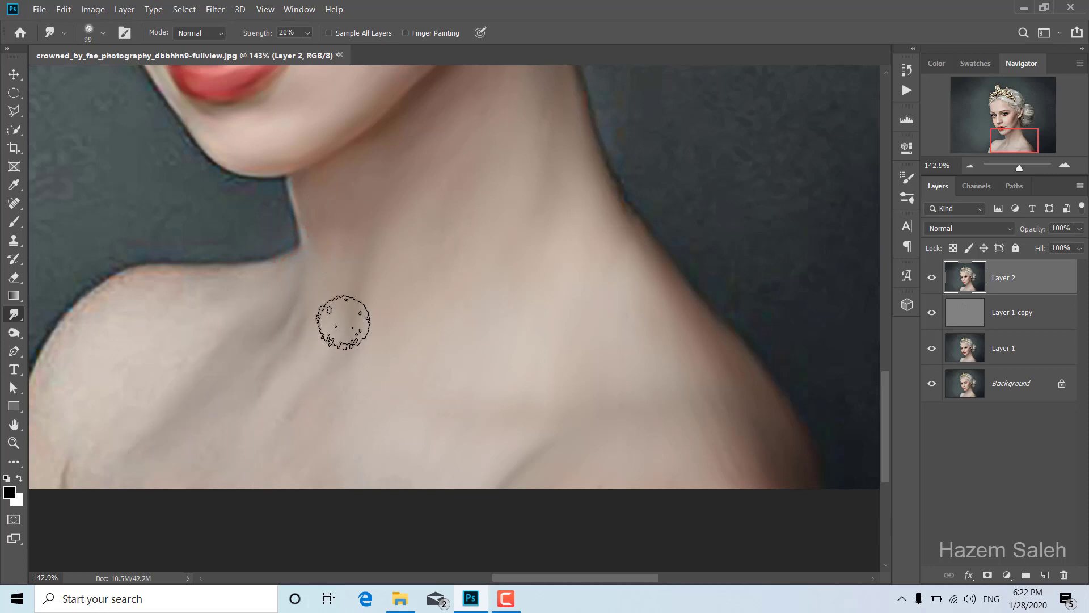
pyautogui.moveTo(263, 296); pyautogui.dragTo(113, 321)
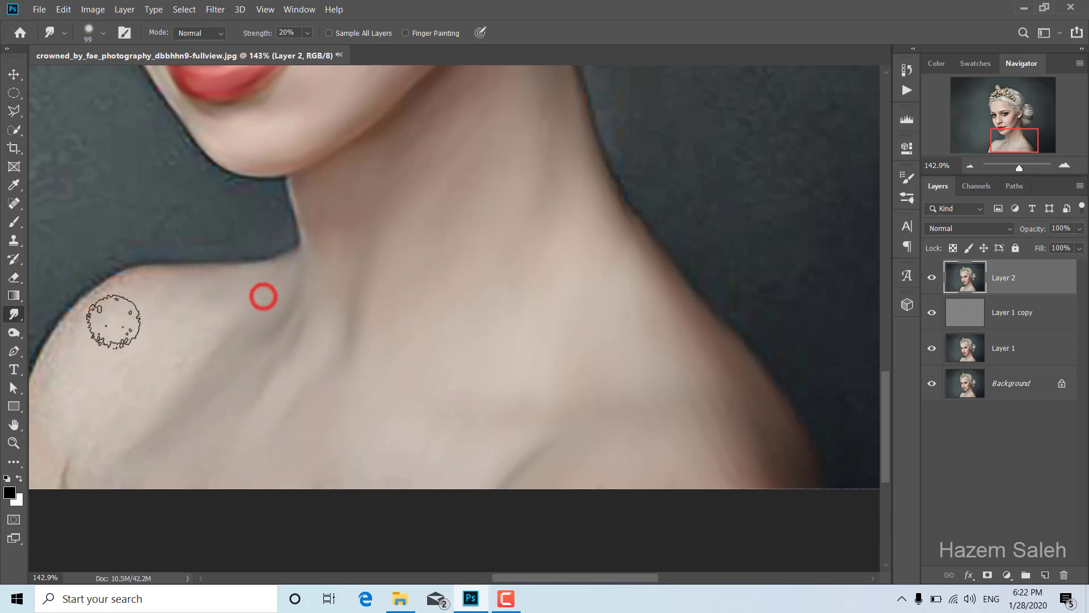
pyautogui.moveTo(204, 311); pyautogui.dragTo(117, 397)
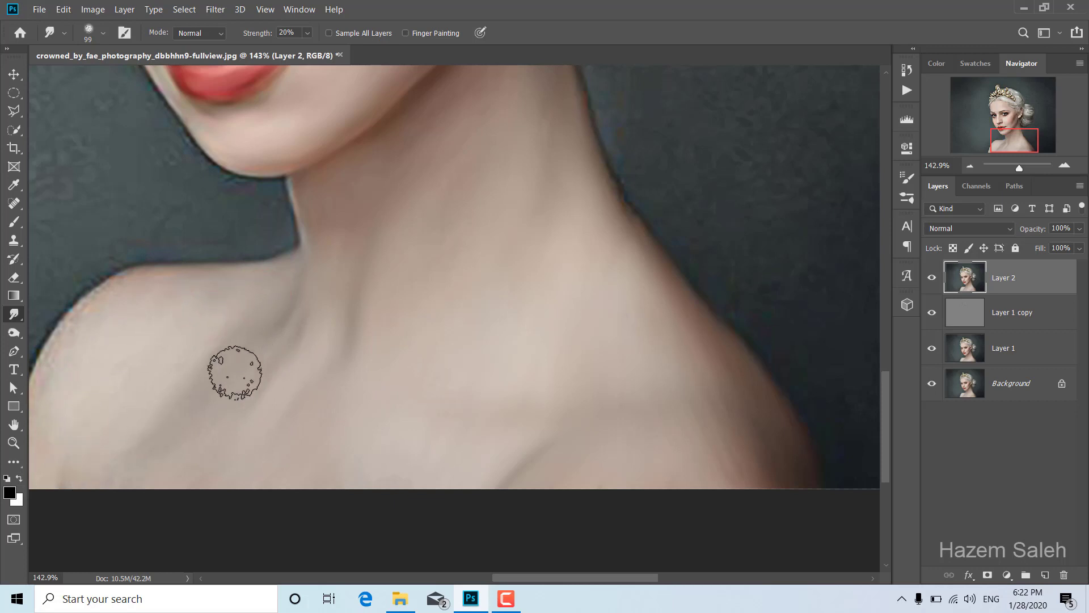
pyautogui.moveTo(231, 316)
pyautogui.mouseDown()
pyautogui.moveTo(284, 327)
pyautogui.moveTo(178, 353)
pyautogui.moveTo(133, 424)
pyautogui.moveTo(146, 414)
pyautogui.mouseUp()
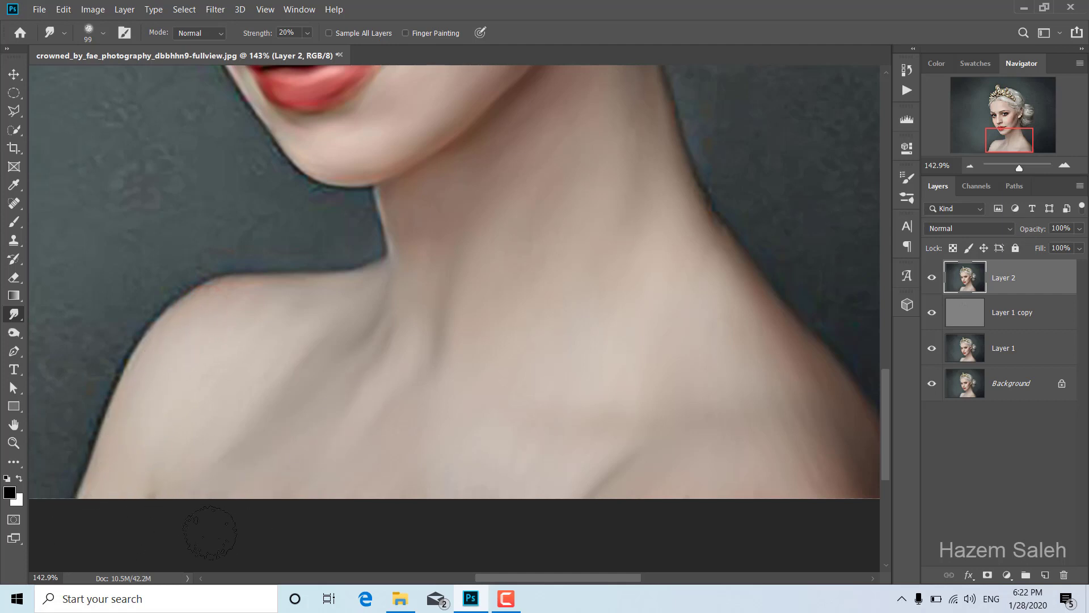
pyautogui.click(205, 306)
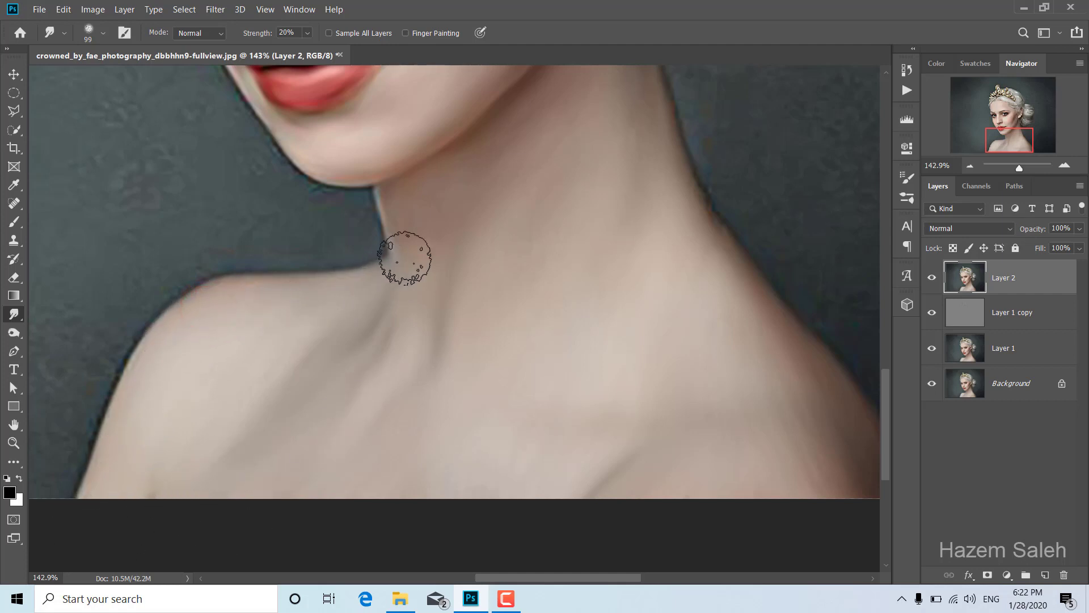
# Shrink the smudge brush to 25 and smear the inner eyebrow hairs
pyautogui.scroll(-1, 430, 340)
pyautogui.scroll(-1, 430, 340)
pyautogui.scroll(-1, 430, 340)
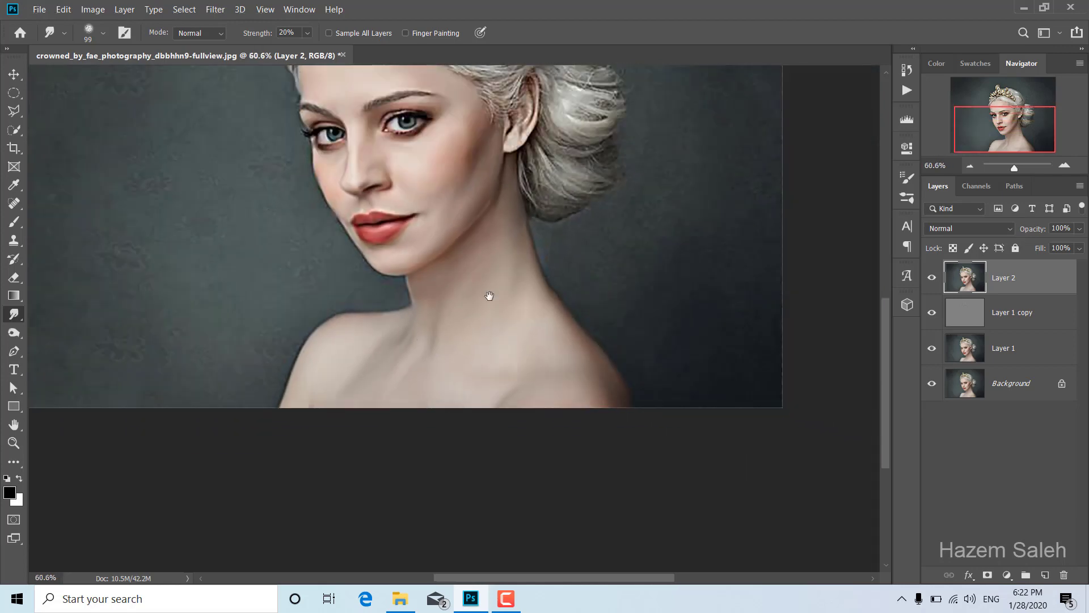
pyautogui.scroll(3, 489, 295)
pyautogui.scroll(2, 409, 310)
pyautogui.scroll(1, 392, 260)
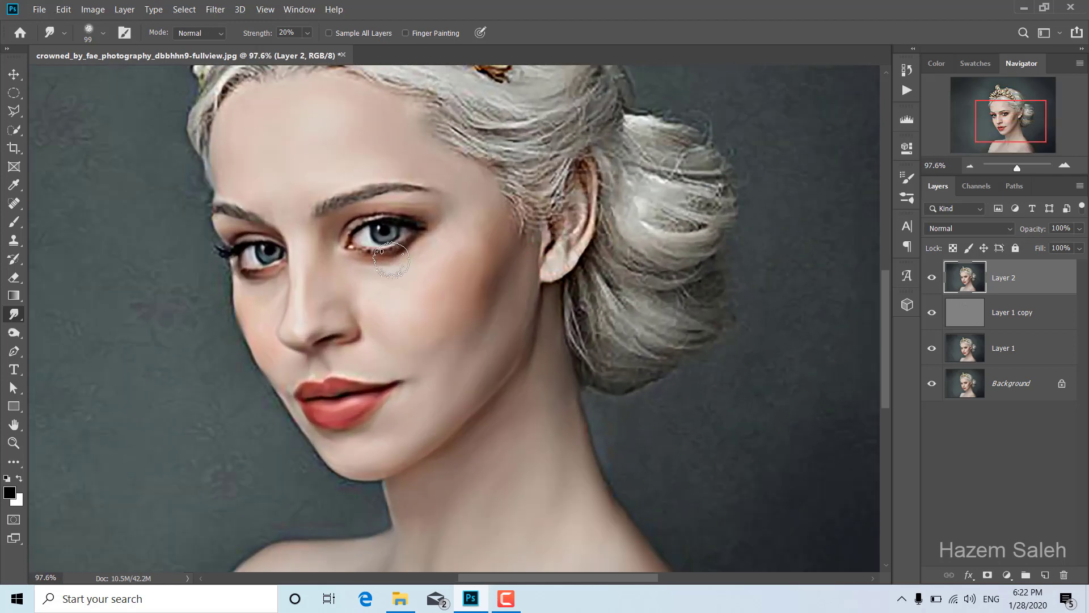
pyautogui.moveTo(418, 244); pyautogui.dragTo(392, 257)
pyautogui.moveTo(326, 205)
pyautogui.mouseDown()
pyautogui.moveTo(349, 206)
pyautogui.moveTo(326, 190)
pyautogui.moveTo(349, 202)
pyautogui.moveTo(352, 185)
pyautogui.moveTo(365, 207)
pyautogui.moveTo(395, 187)
pyautogui.moveTo(365, 196)
pyautogui.moveTo(377, 188)
pyautogui.moveTo(403, 183)
pyautogui.moveTo(264, 228)
pyautogui.moveTo(222, 212)
pyautogui.mouseUp()
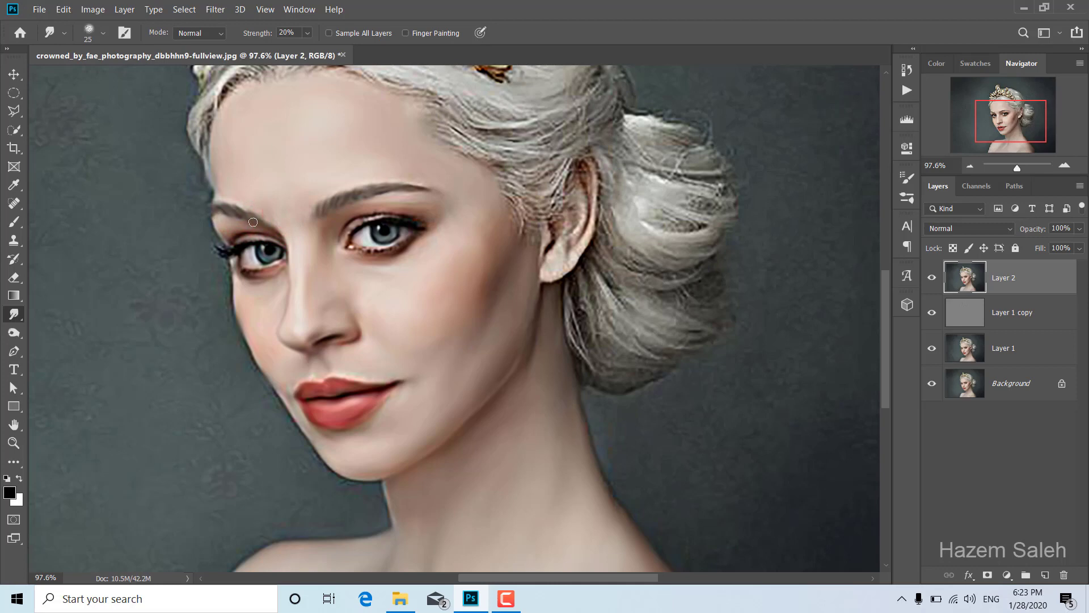
# Smudge the lower eyelid toward its outer corner
pyautogui.scroll(-2, 300, 266)
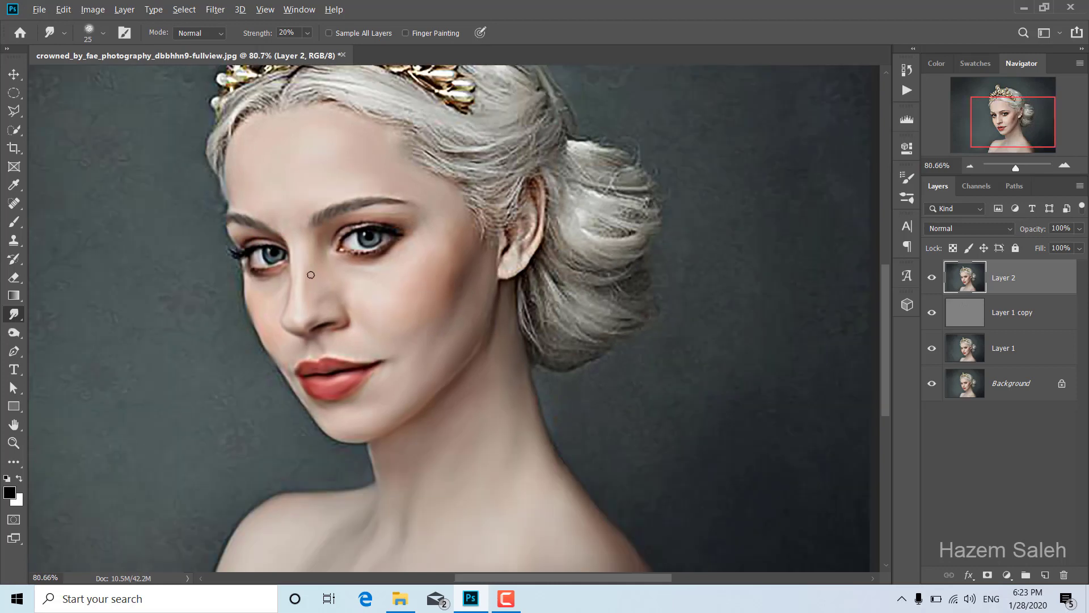
pyautogui.scroll(-2, 329, 278)
pyautogui.scroll(5, 365, 261)
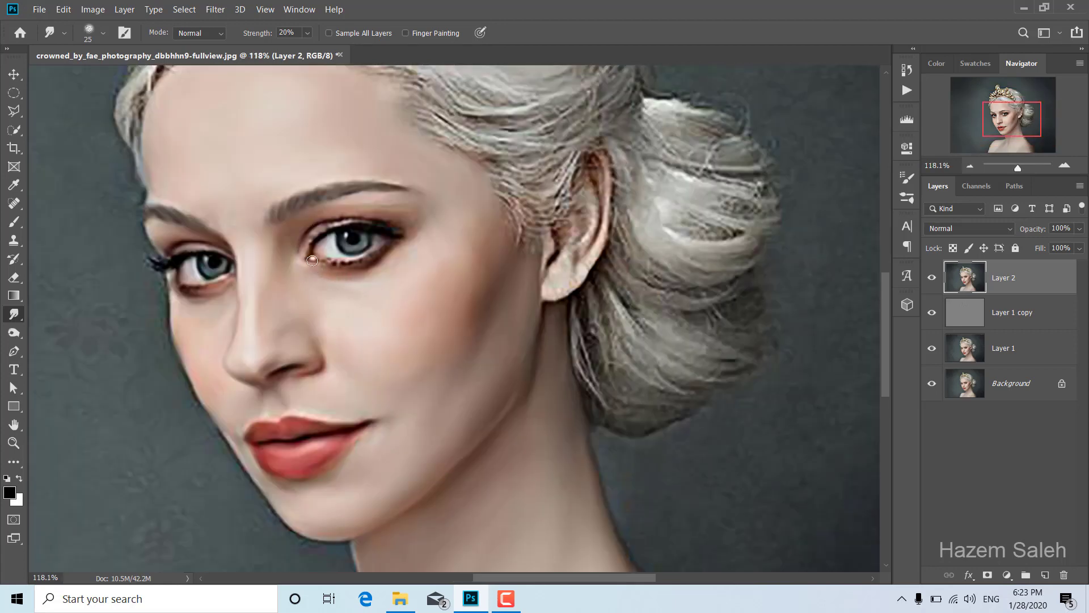
pyautogui.moveTo(344, 265); pyautogui.dragTo(376, 256)
# Smudge the left lower lid, enlarge the brush to 67, and smooth hair from temple to ear
pyautogui.moveTo(182, 289); pyautogui.dragTo(193, 276)
pyautogui.moveTo(417, 404); pyautogui.dragTo(313, 426)
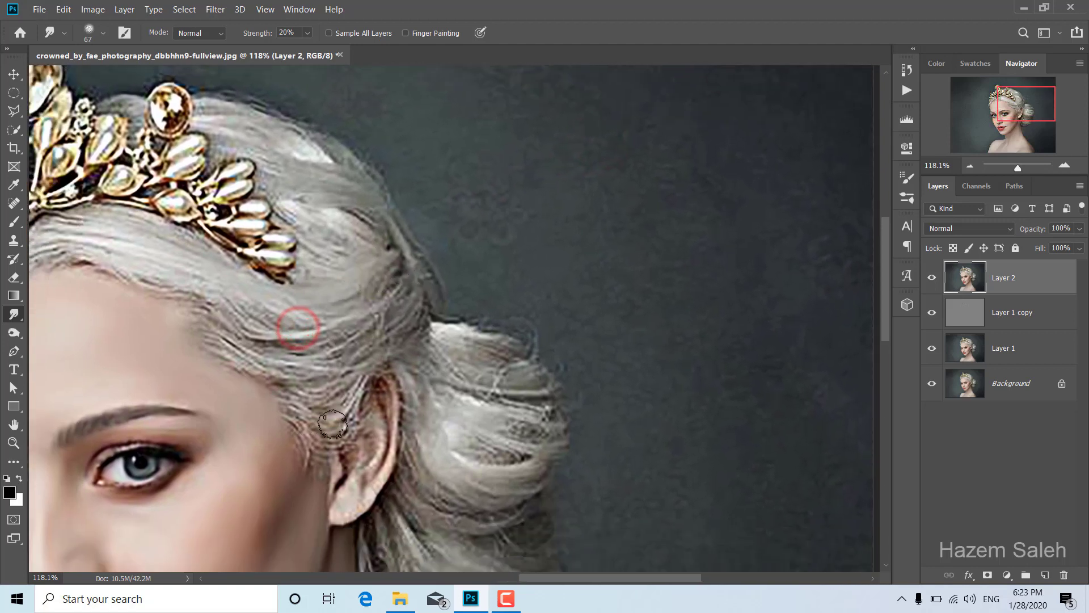
pyautogui.moveTo(297, 420)
pyautogui.mouseDown()
pyautogui.moveTo(310, 448)
pyautogui.moveTo(364, 406)
pyautogui.mouseUp()
pyautogui.moveTo(288, 402); pyautogui.dragTo(361, 369)
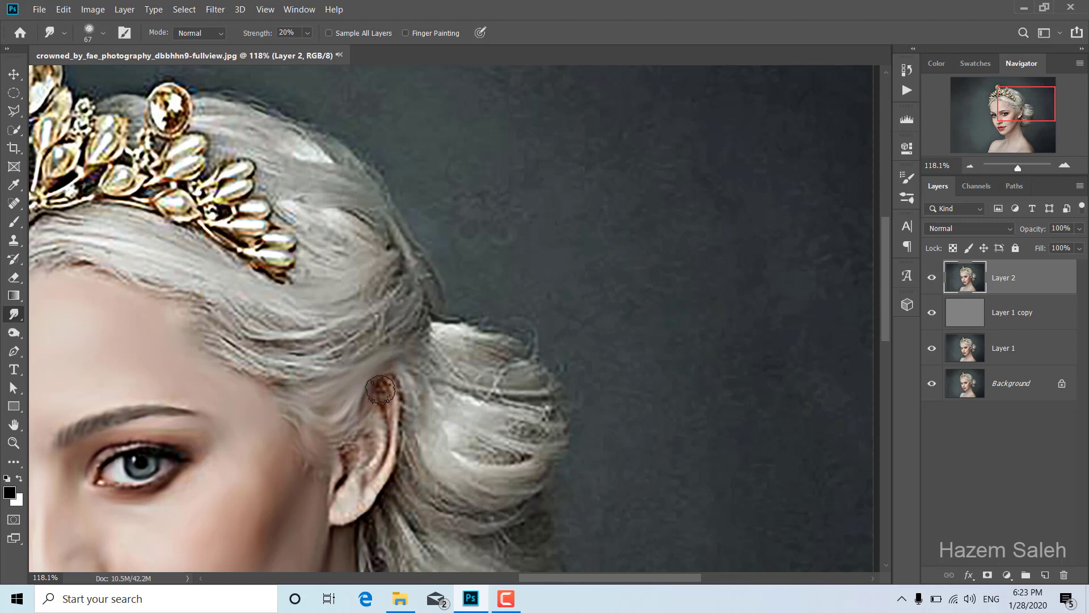
pyautogui.moveTo(390, 409); pyautogui.dragTo(389, 403)
pyautogui.click(366, 415)
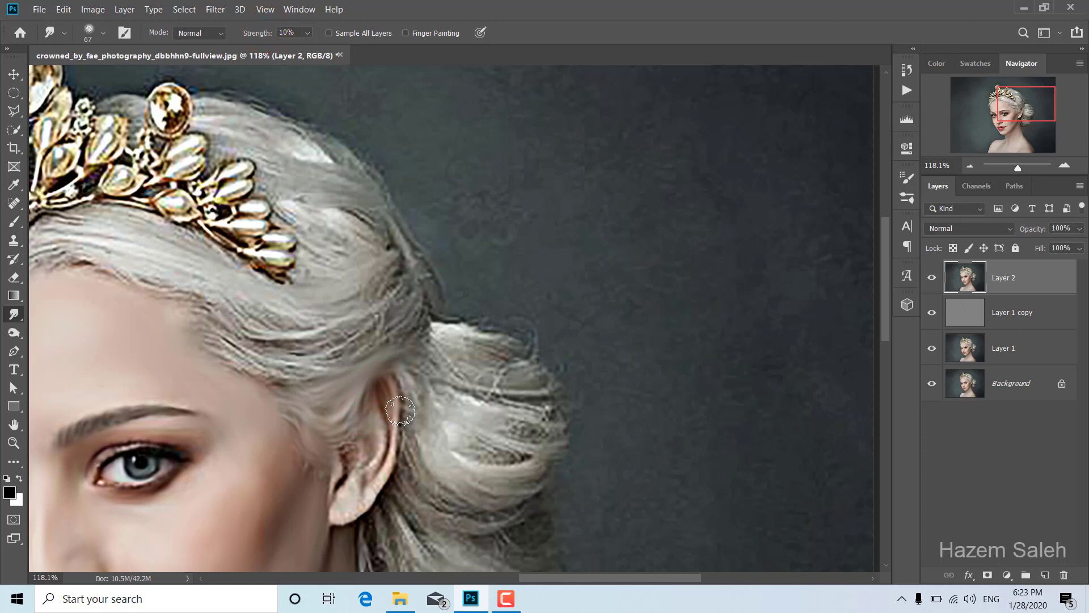
# Smudge the ear rim and the hair beside and below the ear
pyautogui.moveTo(379, 466); pyautogui.dragTo(372, 462)
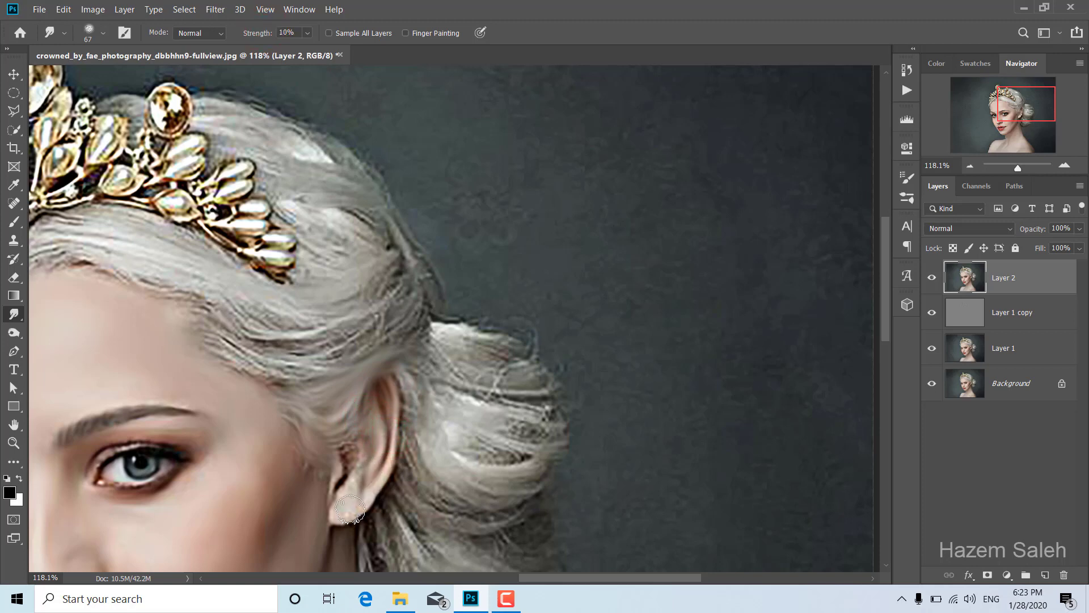
pyautogui.moveTo(352, 454); pyautogui.dragTo(340, 481)
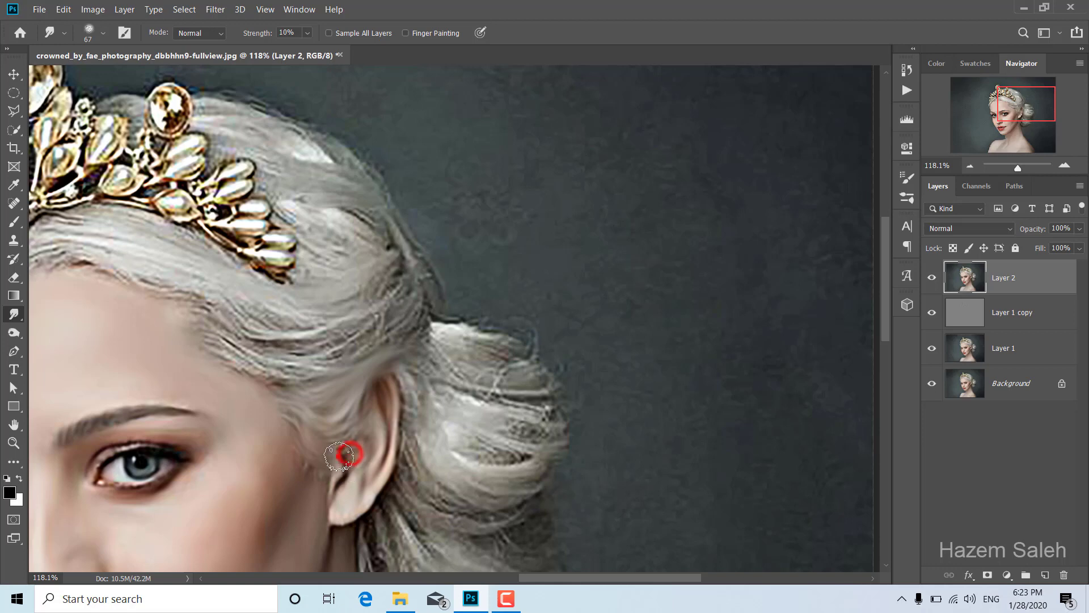
pyautogui.click(359, 414)
pyautogui.scroll(-2, 363, 442)
pyautogui.click(391, 476)
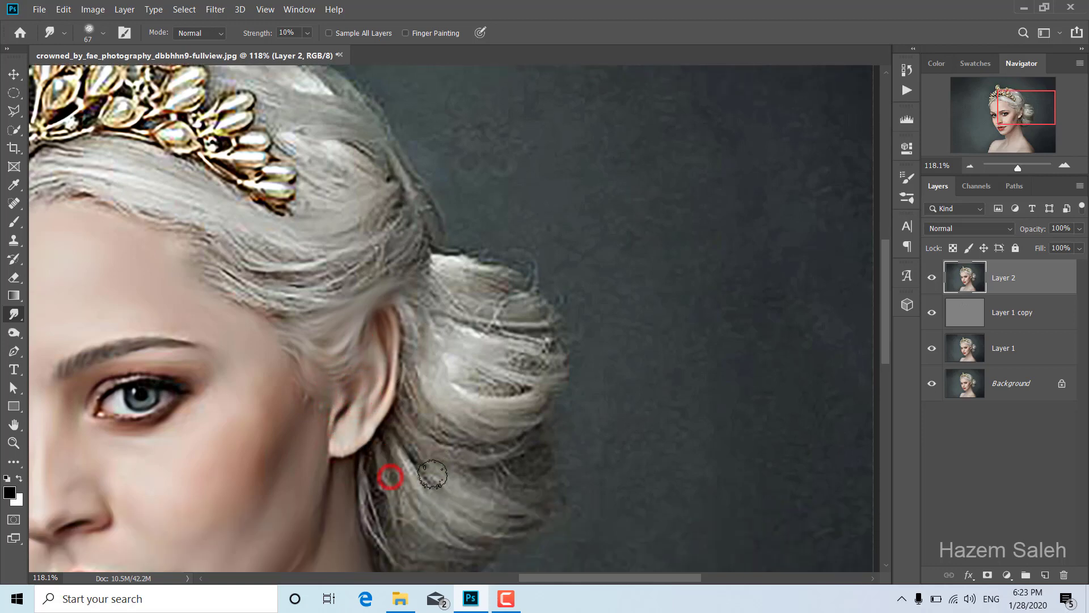
pyautogui.scroll(-5, 403, 454)
pyautogui.moveTo(375, 334); pyautogui.dragTo(366, 342)
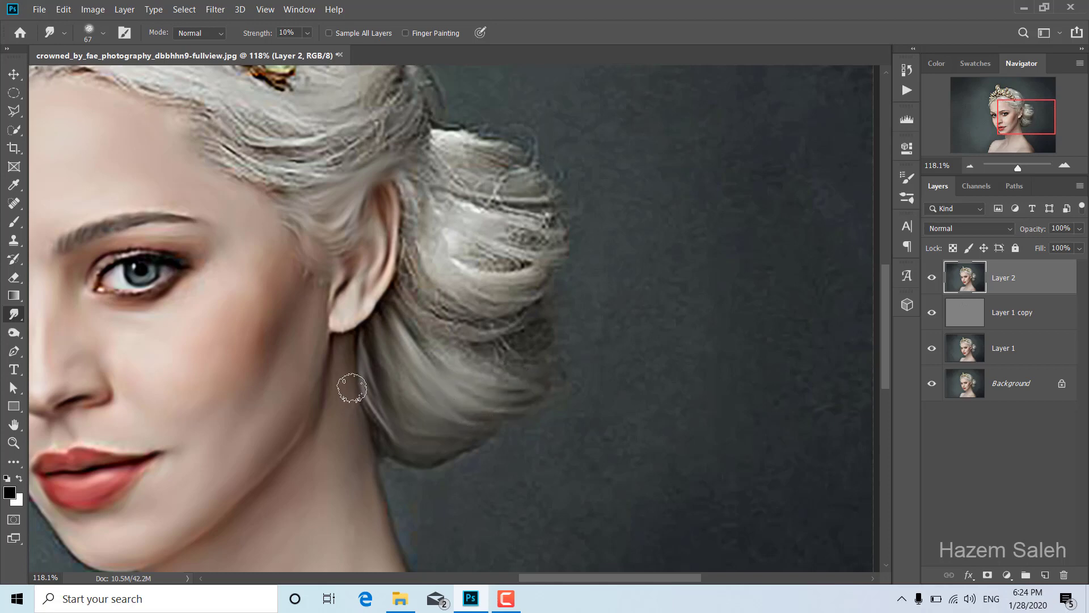
# Smudge the hair beside the ear upward and to the left
pyautogui.scroll(3, 487, 301)
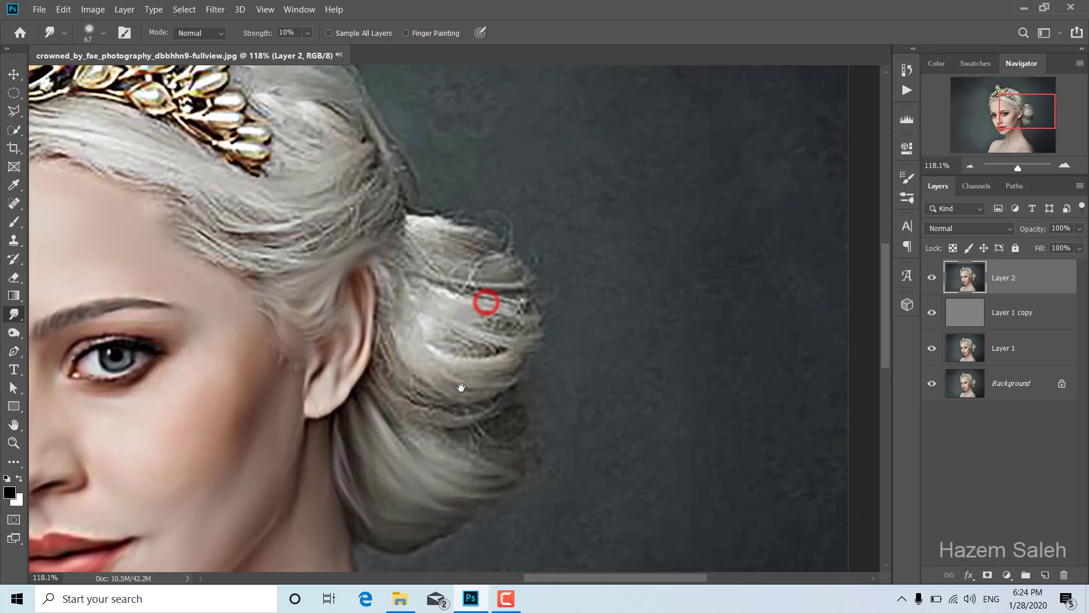
pyautogui.moveTo(403, 397); pyautogui.dragTo(397, 361)
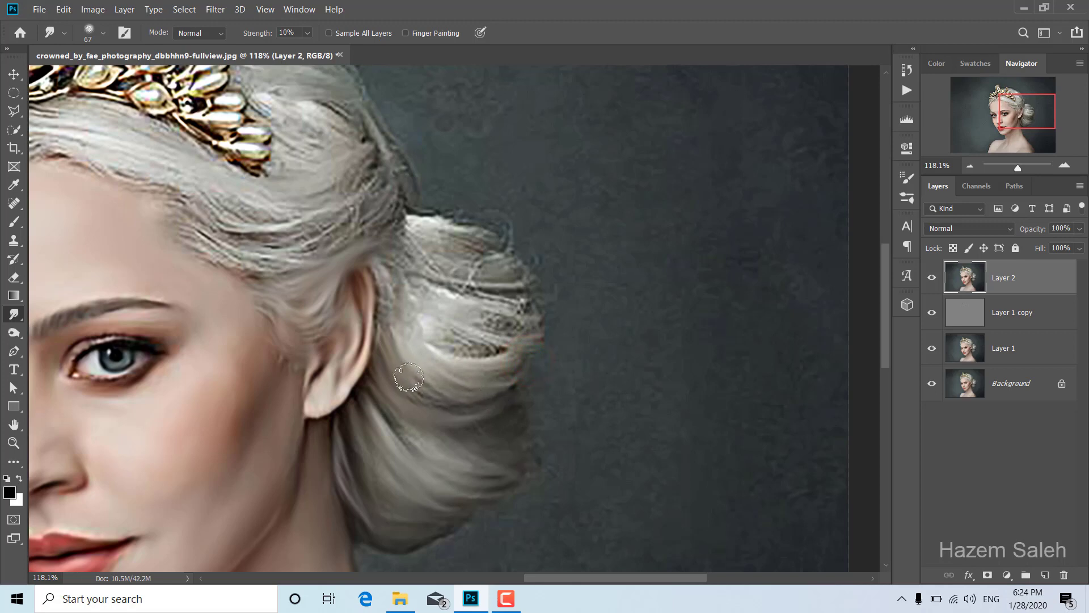
pyautogui.moveTo(478, 393); pyautogui.dragTo(462, 367)
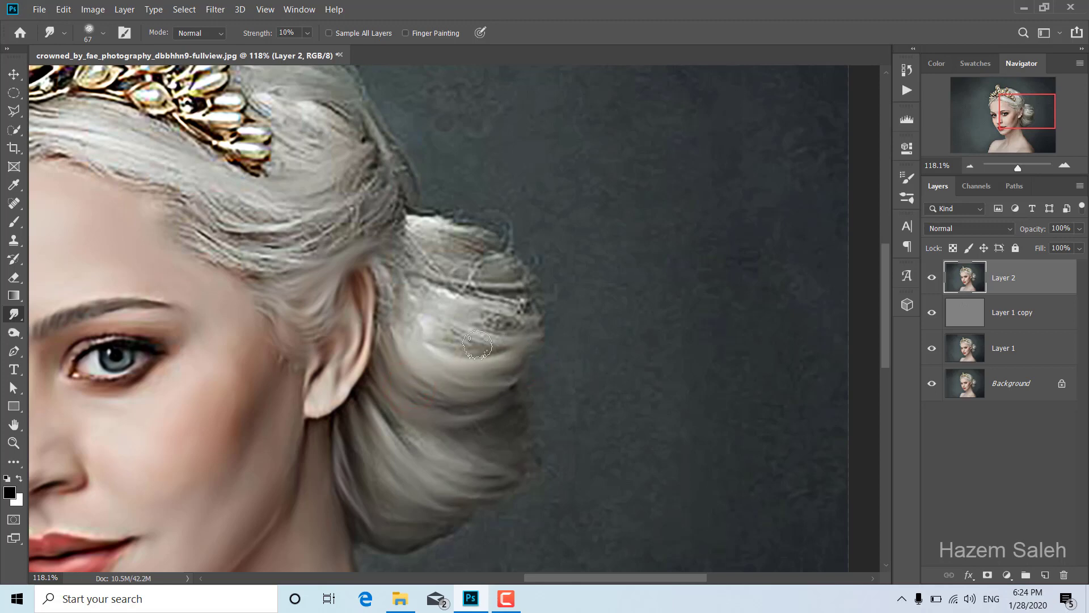
pyautogui.scroll(4, 444, 290)
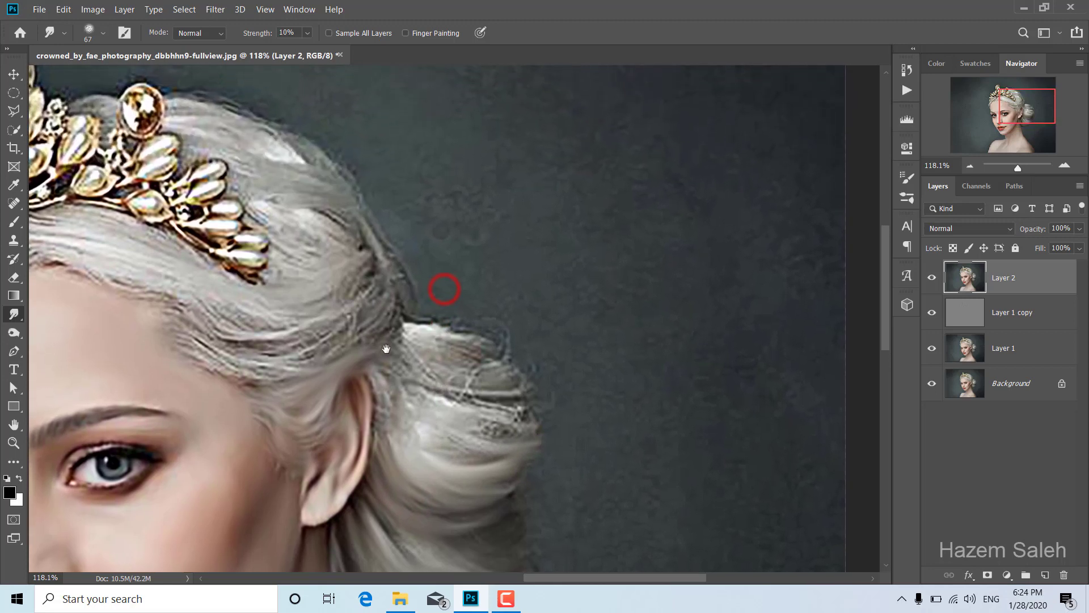
pyautogui.moveTo(379, 383); pyautogui.dragTo(385, 414)
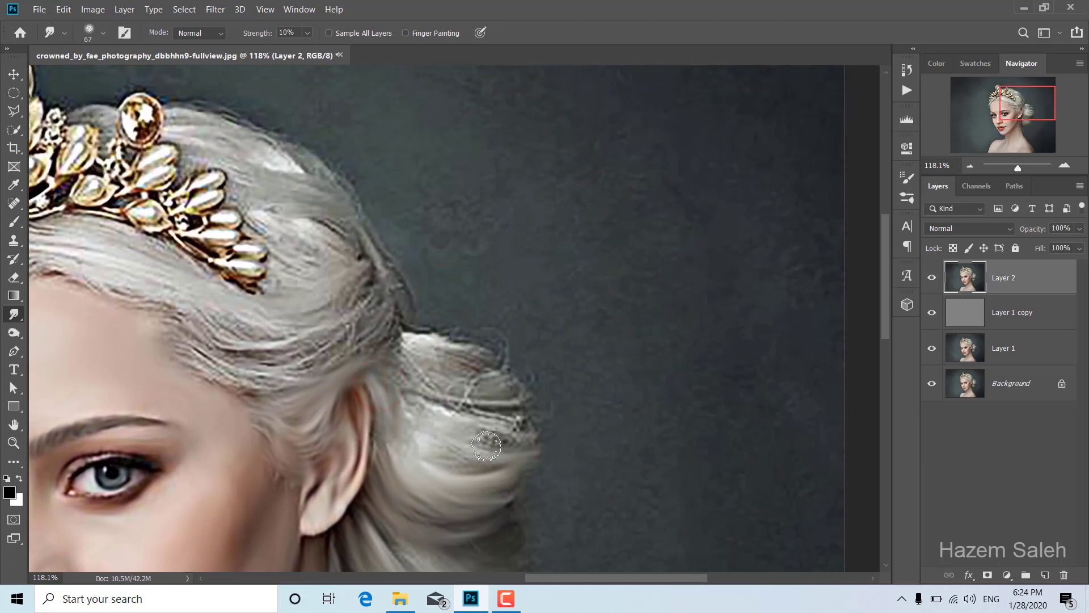
# Soften the hair bun's edge and smear its outer strands to the right
pyautogui.click(428, 446)
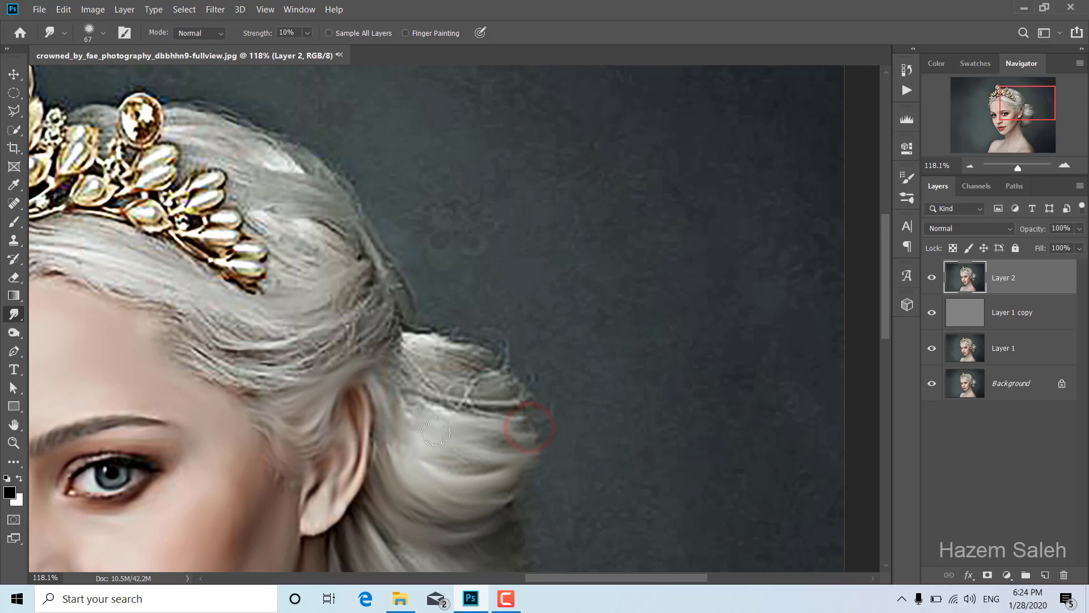
pyautogui.moveTo(390, 390); pyautogui.dragTo(397, 392)
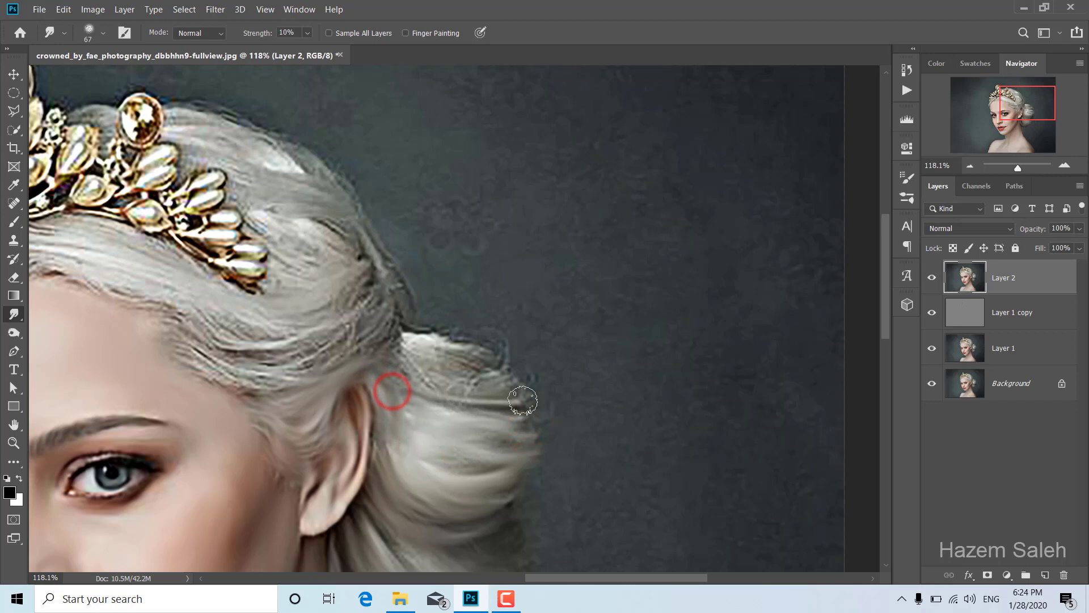
pyautogui.click(423, 389)
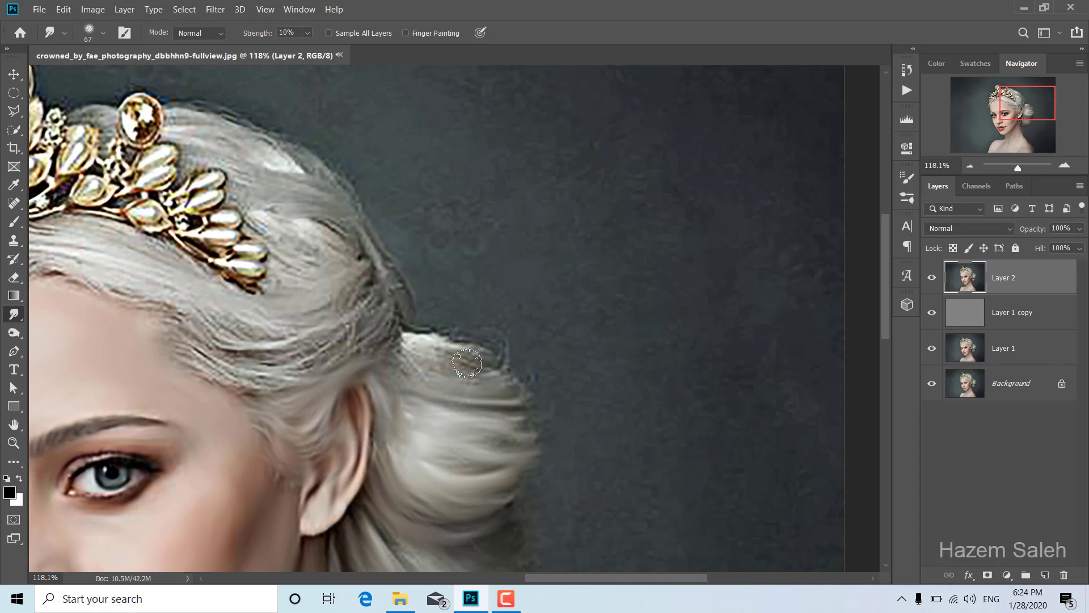
pyautogui.moveTo(419, 344); pyautogui.dragTo(476, 359)
pyautogui.moveTo(397, 356)
pyautogui.mouseDown()
pyautogui.moveTo(492, 355)
pyautogui.moveTo(513, 390)
pyautogui.mouseUp()
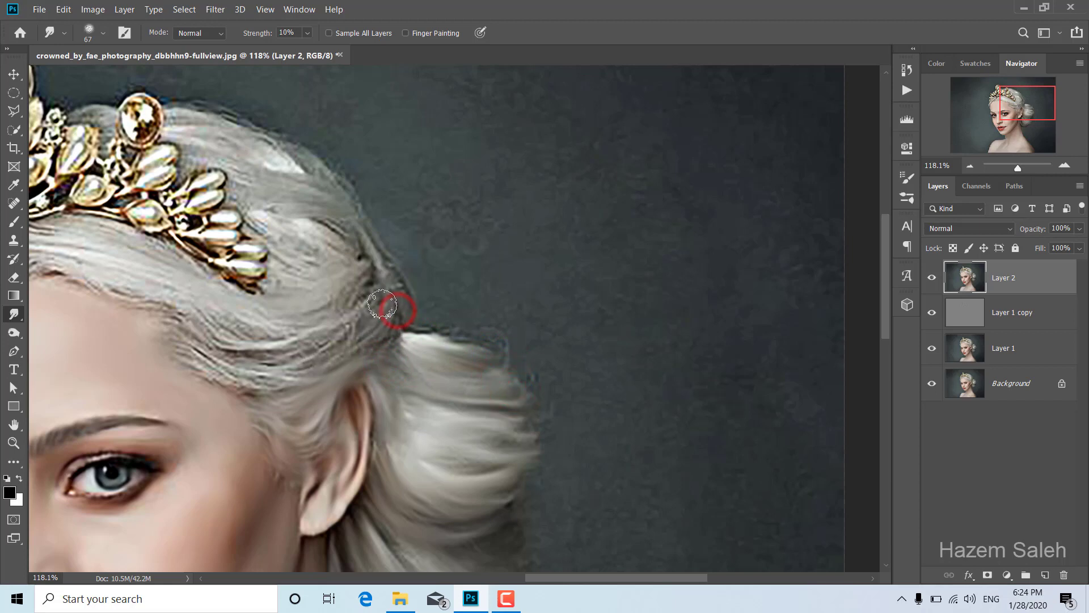
# Smooth the hair above the ear and the strands between the crown and bun
pyautogui.moveTo(229, 343)
pyautogui.mouseDown()
pyautogui.moveTo(256, 377)
pyautogui.moveTo(201, 353)
pyautogui.moveTo(287, 382)
pyautogui.moveTo(304, 347)
pyautogui.mouseUp()
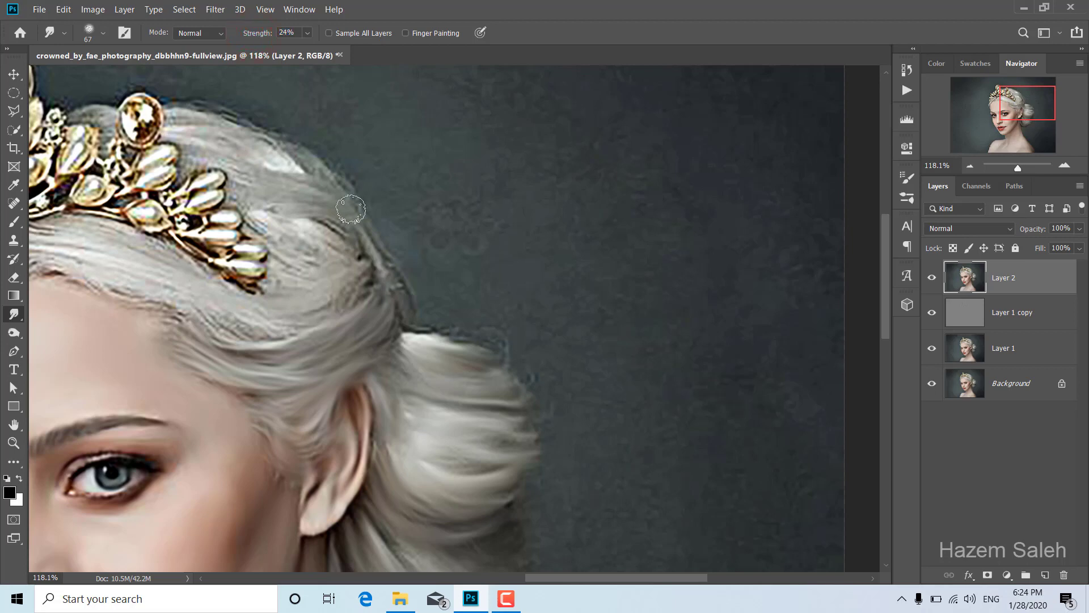
pyautogui.moveTo(299, 203); pyautogui.dragTo(353, 231)
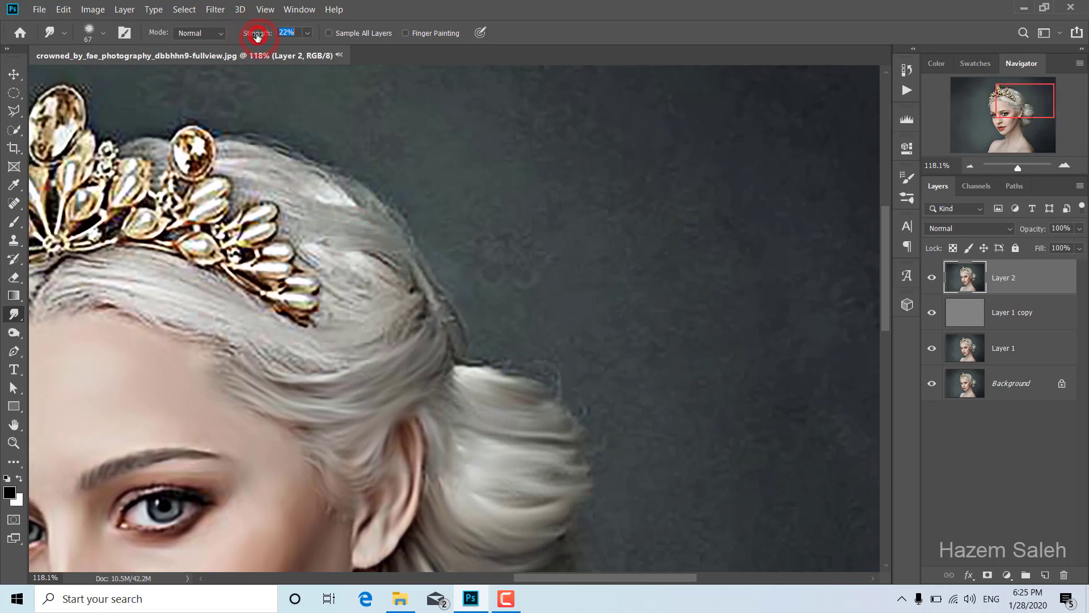
pyautogui.moveTo(274, 358)
pyautogui.mouseDown()
pyautogui.moveTo(383, 375)
pyautogui.moveTo(273, 355)
pyautogui.moveTo(232, 378)
pyautogui.mouseUp()
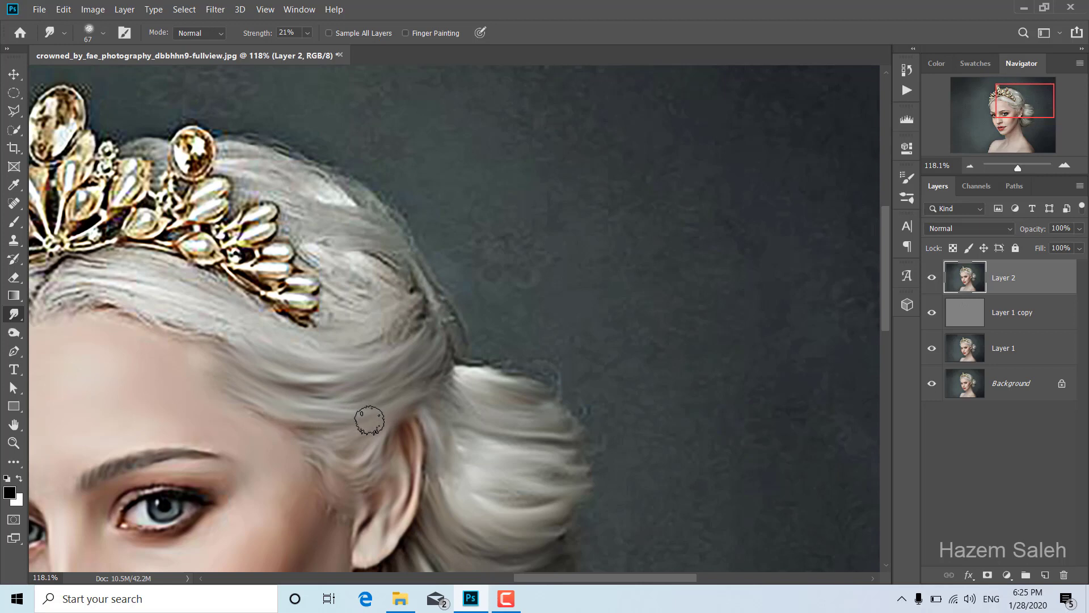
pyautogui.moveTo(401, 373); pyautogui.dragTo(408, 331)
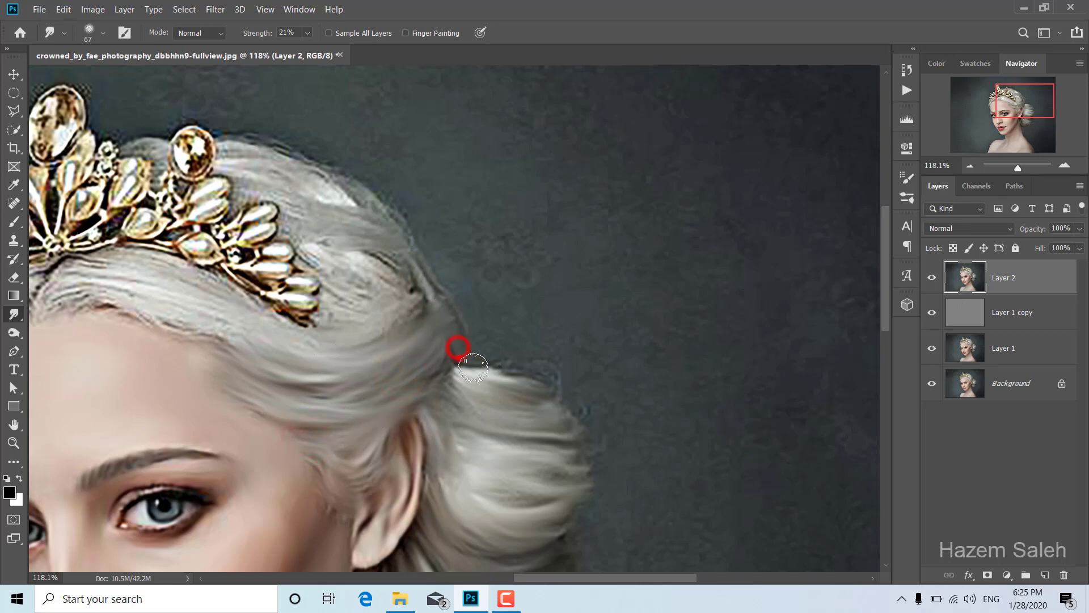
pyautogui.moveTo(388, 309)
pyautogui.mouseDown()
pyautogui.moveTo(530, 312)
pyautogui.moveTo(566, 287)
pyautogui.moveTo(536, 252)
pyautogui.mouseUp()
pyautogui.moveTo(450, 252)
pyautogui.mouseDown()
pyautogui.moveTo(545, 291)
pyautogui.moveTo(511, 250)
pyautogui.moveTo(484, 260)
pyautogui.mouseUp()
pyautogui.moveTo(484, 297)
pyautogui.mouseDown()
pyautogui.moveTo(457, 315)
pyautogui.moveTo(561, 335)
pyautogui.mouseUp()
pyautogui.moveTo(446, 323); pyautogui.dragTo(555, 335)
# Smear the hair beside the crown jewels outward, especially right of the crown
pyautogui.moveTo(527, 253); pyautogui.dragTo(531, 324)
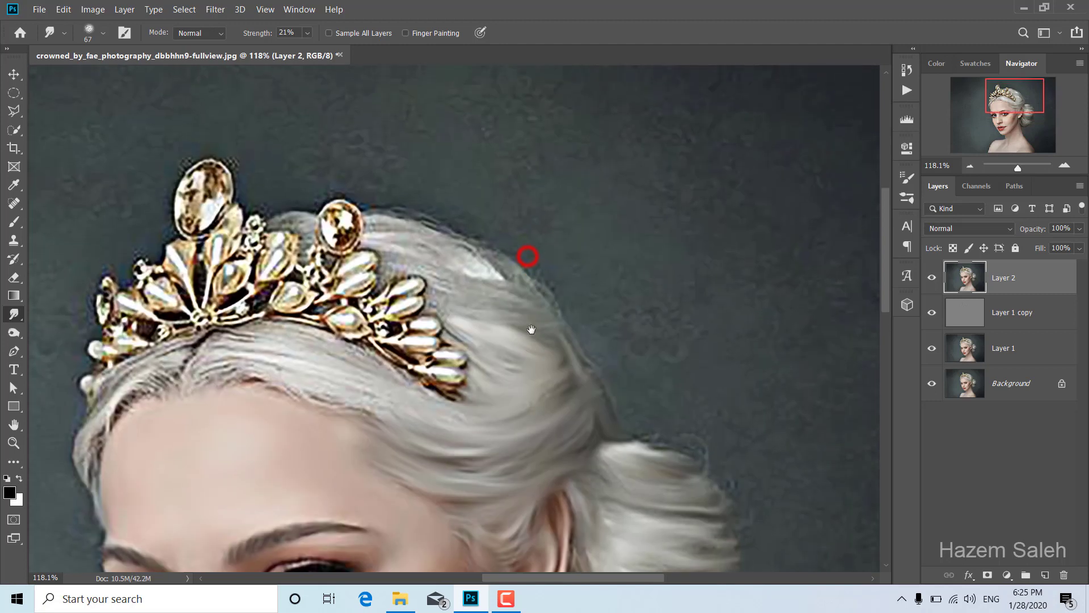
pyautogui.moveTo(389, 261)
pyautogui.mouseDown()
pyautogui.moveTo(438, 272)
pyautogui.moveTo(450, 287)
pyautogui.moveTo(436, 307)
pyautogui.mouseUp()
pyautogui.moveTo(462, 261)
pyautogui.mouseDown()
pyautogui.moveTo(551, 291)
pyautogui.moveTo(559, 321)
pyautogui.moveTo(481, 297)
pyautogui.moveTo(469, 263)
pyautogui.mouseUp()
pyautogui.moveTo(370, 226)
pyautogui.mouseDown()
pyautogui.moveTo(471, 241)
pyautogui.moveTo(452, 235)
pyautogui.mouseUp()
pyautogui.moveTo(376, 234); pyautogui.dragTo(527, 253)
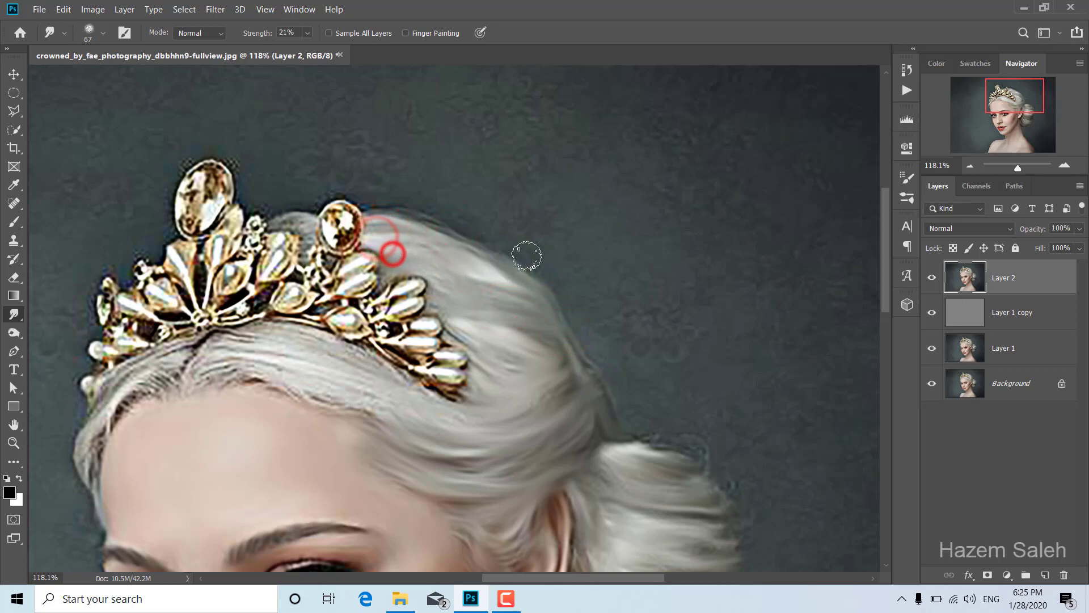
pyautogui.moveTo(452, 257); pyautogui.dragTo(511, 278)
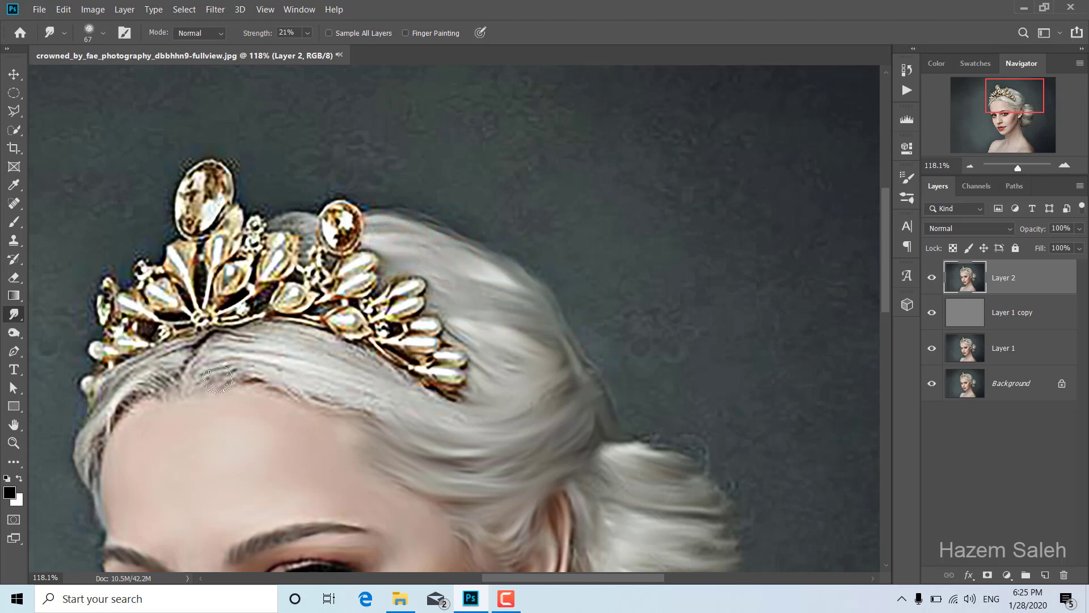
# Smooth the dark hair under the crown and along the left hairline
pyautogui.moveTo(210, 379)
pyautogui.mouseDown()
pyautogui.moveTo(204, 368)
pyautogui.moveTo(256, 338)
pyautogui.moveTo(318, 345)
pyautogui.moveTo(370, 377)
pyautogui.mouseUp()
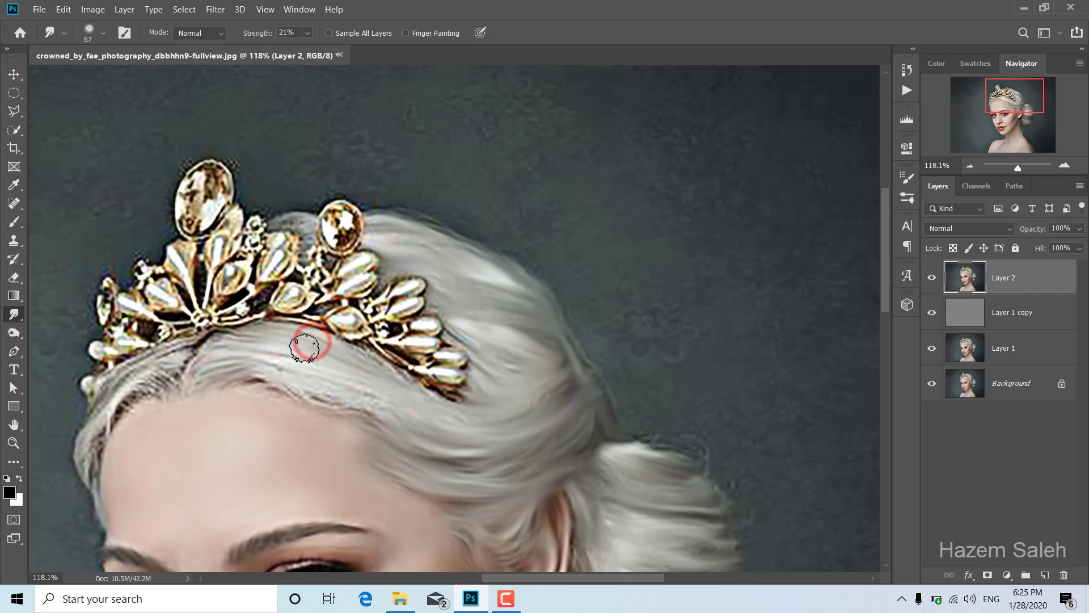
pyautogui.moveTo(300, 356); pyautogui.dragTo(297, 367)
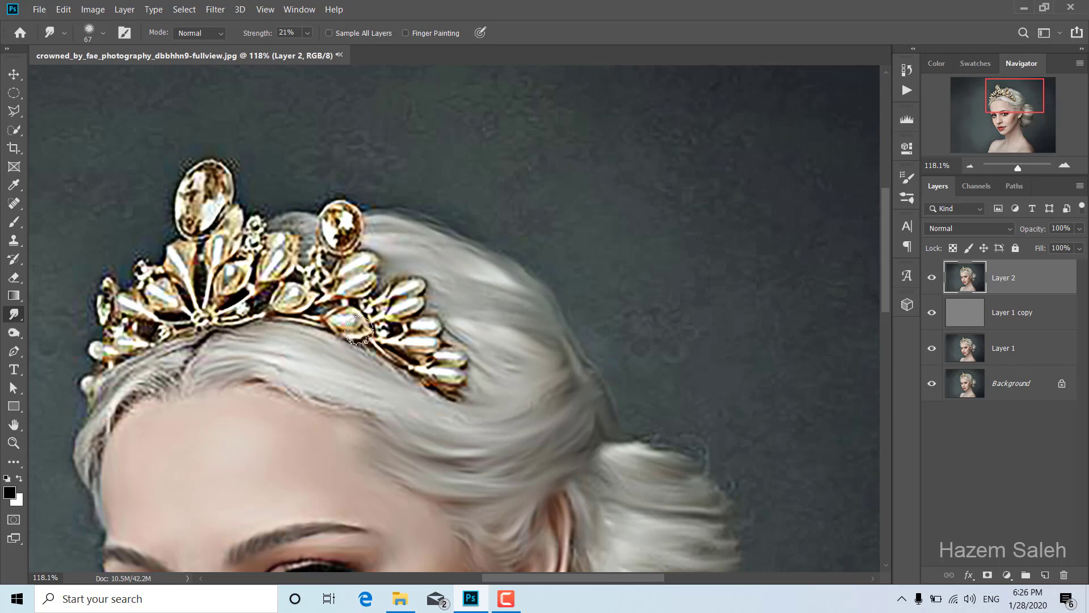
pyautogui.moveTo(286, 340); pyautogui.dragTo(370, 382)
pyautogui.moveTo(444, 405); pyautogui.dragTo(426, 406)
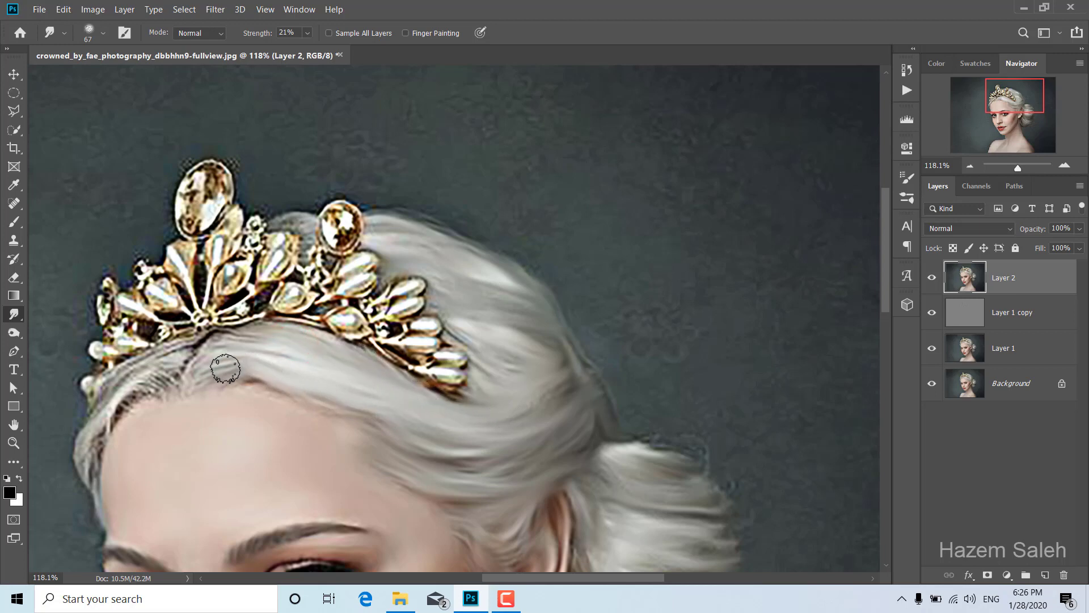
pyautogui.moveTo(214, 350); pyautogui.dragTo(135, 379)
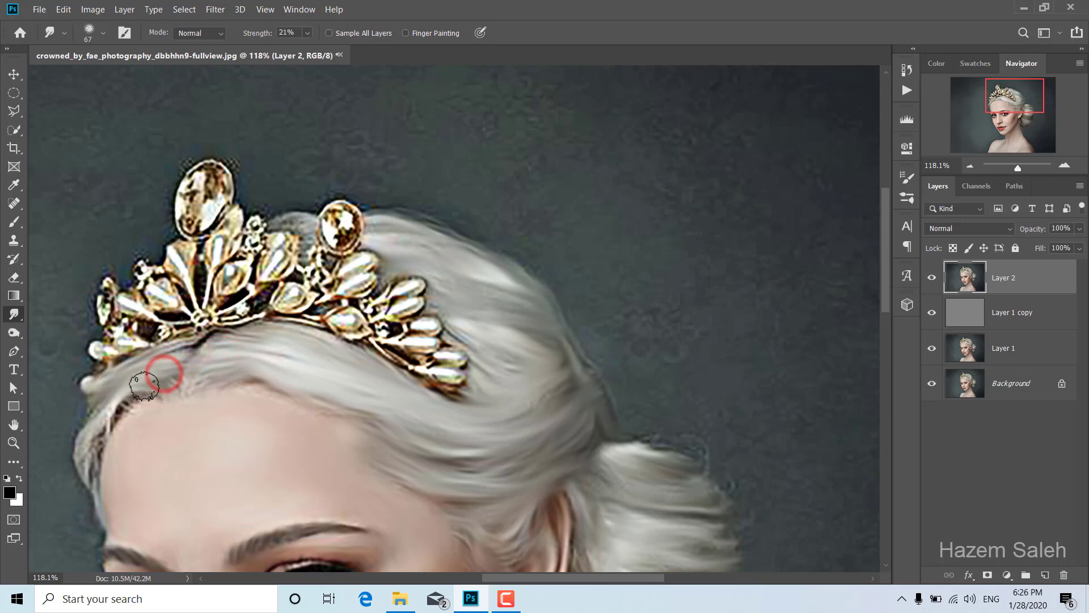
pyautogui.moveTo(190, 370); pyautogui.dragTo(336, 340)
pyautogui.moveTo(280, 377)
pyautogui.mouseDown()
pyautogui.moveTo(247, 467)
pyautogui.moveTo(256, 409)
pyautogui.moveTo(292, 378)
pyautogui.moveTo(275, 374)
pyautogui.moveTo(321, 352)
pyautogui.moveTo(356, 357)
pyautogui.mouseUp()
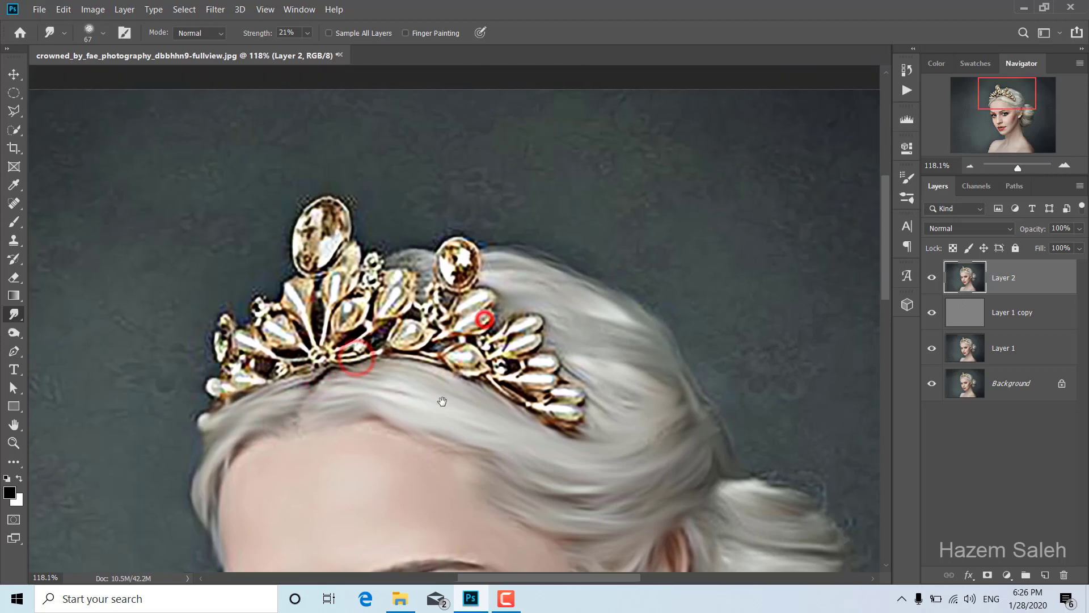
# Smear the crown's lower-right, top oval, centre and left jewels into soft shapes
pyautogui.moveTo(477, 332); pyautogui.dragTo(431, 414)
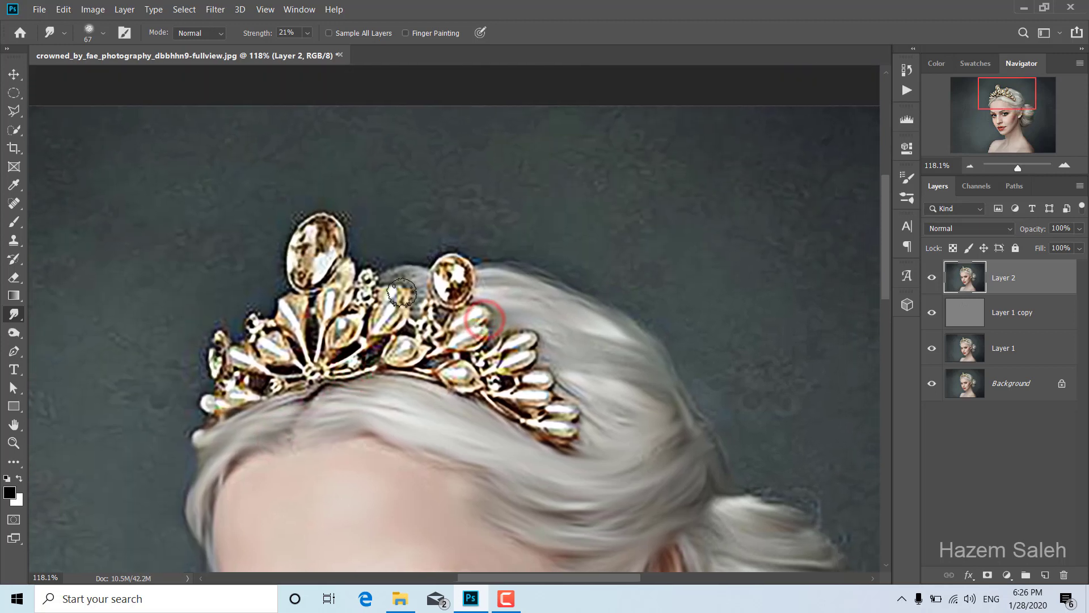
pyautogui.moveTo(391, 275)
pyautogui.mouseDown()
pyautogui.moveTo(414, 268)
pyautogui.moveTo(414, 300)
pyautogui.moveTo(400, 276)
pyautogui.moveTo(451, 270)
pyautogui.moveTo(462, 329)
pyautogui.moveTo(476, 309)
pyautogui.mouseUp()
pyautogui.moveTo(460, 371)
pyautogui.mouseDown()
pyautogui.moveTo(498, 364)
pyautogui.moveTo(510, 345)
pyautogui.moveTo(535, 388)
pyautogui.moveTo(520, 381)
pyautogui.moveTo(548, 397)
pyautogui.moveTo(558, 423)
pyautogui.mouseUp()
pyautogui.moveTo(485, 385)
pyautogui.mouseDown()
pyautogui.moveTo(523, 385)
pyautogui.moveTo(516, 398)
pyautogui.moveTo(533, 409)
pyautogui.mouseUp()
pyautogui.moveTo(391, 317)
pyautogui.mouseDown()
pyautogui.moveTo(397, 298)
pyautogui.moveTo(400, 346)
pyautogui.mouseUp()
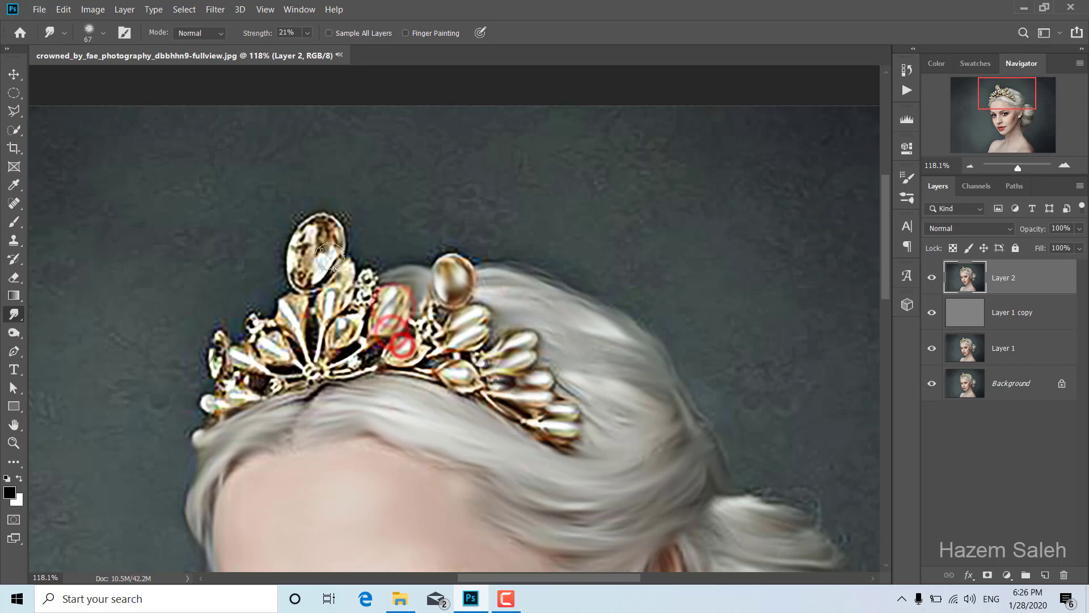
pyautogui.moveTo(311, 244)
pyautogui.mouseDown()
pyautogui.moveTo(317, 266)
pyautogui.moveTo(309, 232)
pyautogui.moveTo(304, 250)
pyautogui.moveTo(312, 239)
pyautogui.moveTo(329, 281)
pyautogui.moveTo(315, 296)
pyautogui.moveTo(357, 332)
pyautogui.mouseUp()
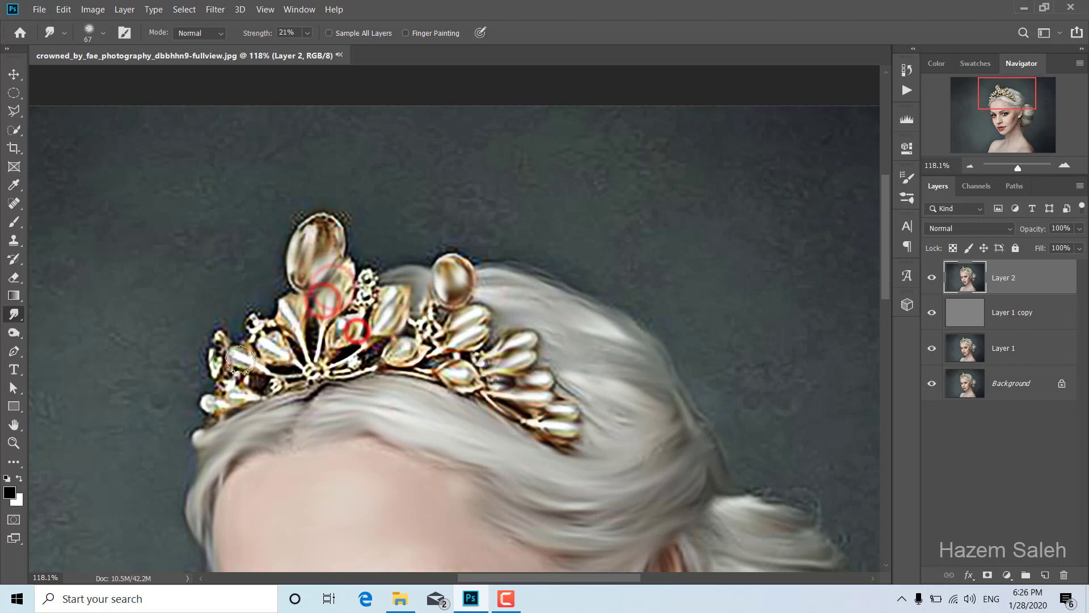
pyautogui.moveTo(238, 366)
pyautogui.mouseDown()
pyautogui.moveTo(223, 356)
pyautogui.moveTo(244, 365)
pyautogui.moveTo(292, 346)
pyautogui.mouseUp()
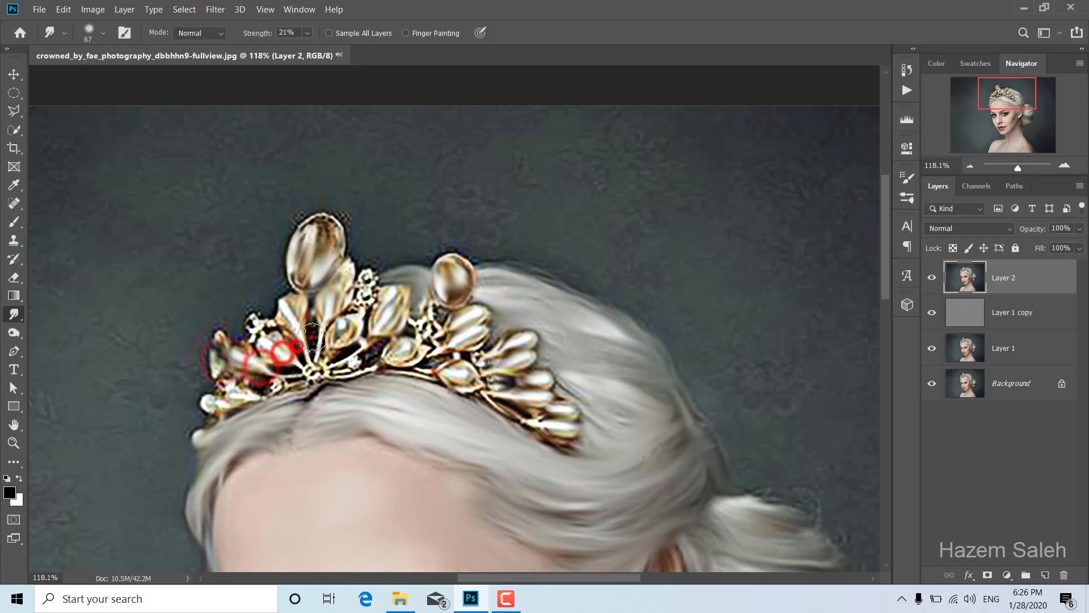
pyautogui.moveTo(265, 299)
pyautogui.mouseDown()
pyautogui.moveTo(281, 341)
pyautogui.moveTo(204, 400)
pyautogui.mouseUp()
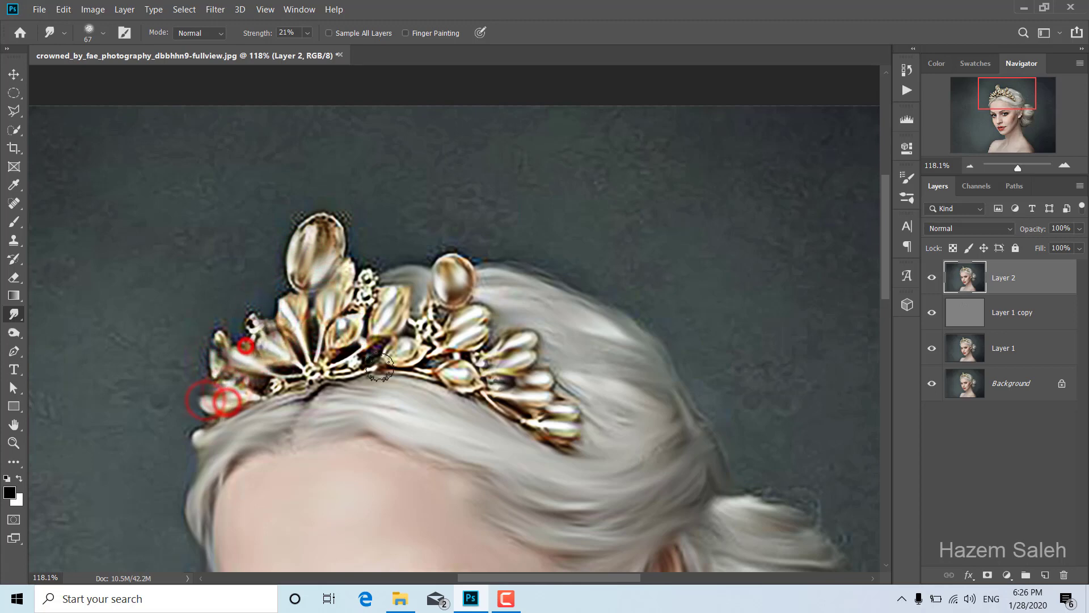
pyautogui.moveTo(381, 366)
pyautogui.mouseDown()
pyautogui.moveTo(340, 361)
pyautogui.moveTo(318, 372)
pyautogui.mouseUp()
# Set the Smudge brush to 358 px size and 11% strength
pyautogui.keyDown('alt'); pyautogui.scroll(-3, 340, 366); pyautogui.keyUp('alt')
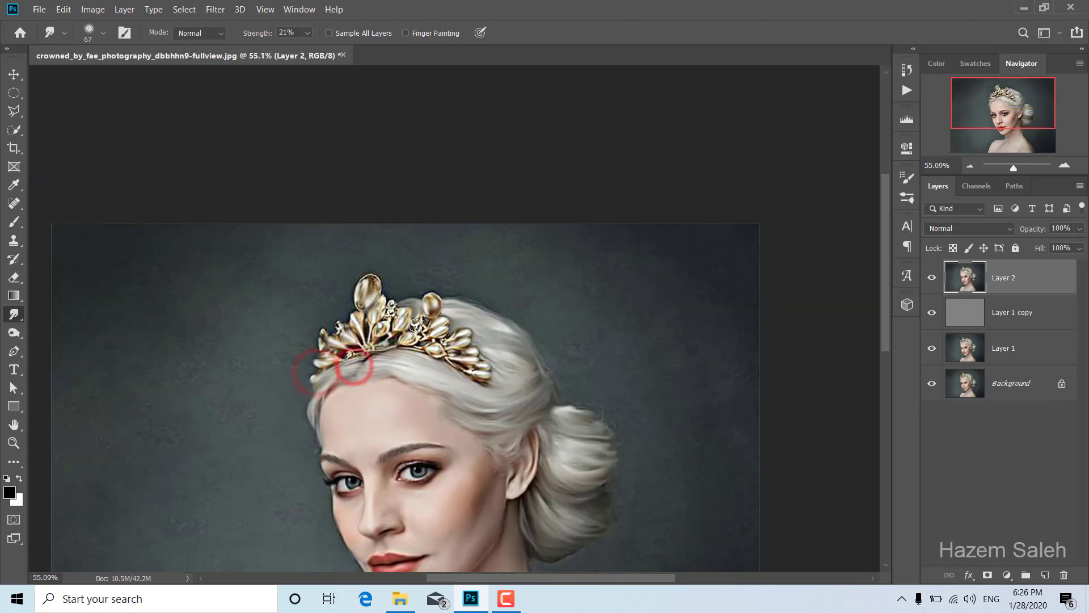
pyautogui.scroll(-3, 386, 340)
pyautogui.scroll(-2, 415, 325)
pyautogui.scroll(-2, 415, 325)
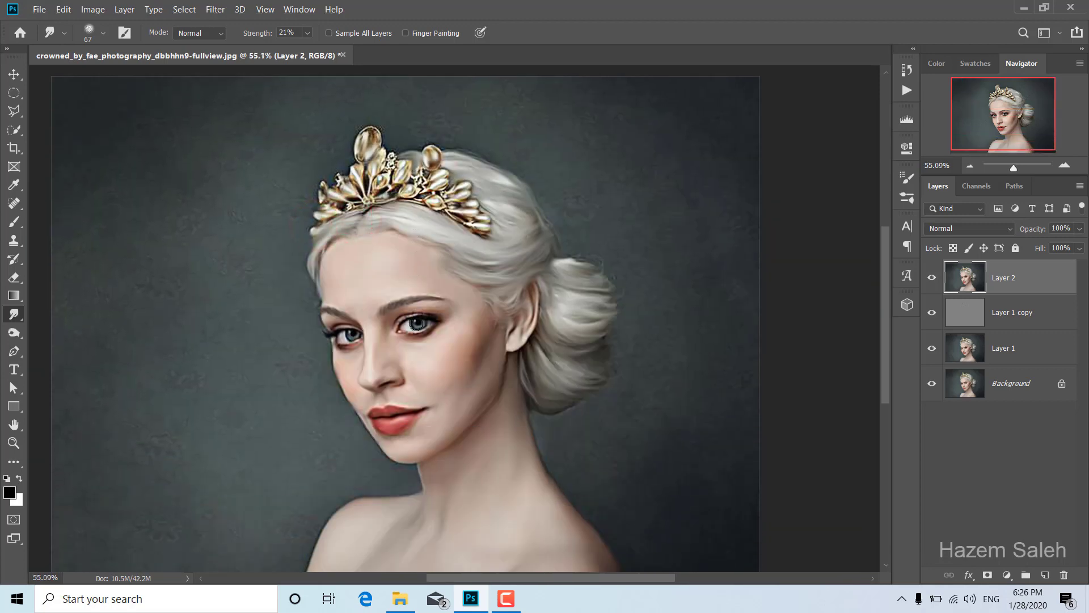
pyautogui.moveTo(224, 191); pyautogui.dragTo(231, 191)
pyautogui.moveTo(250, 35); pyautogui.dragTo(253, 35)
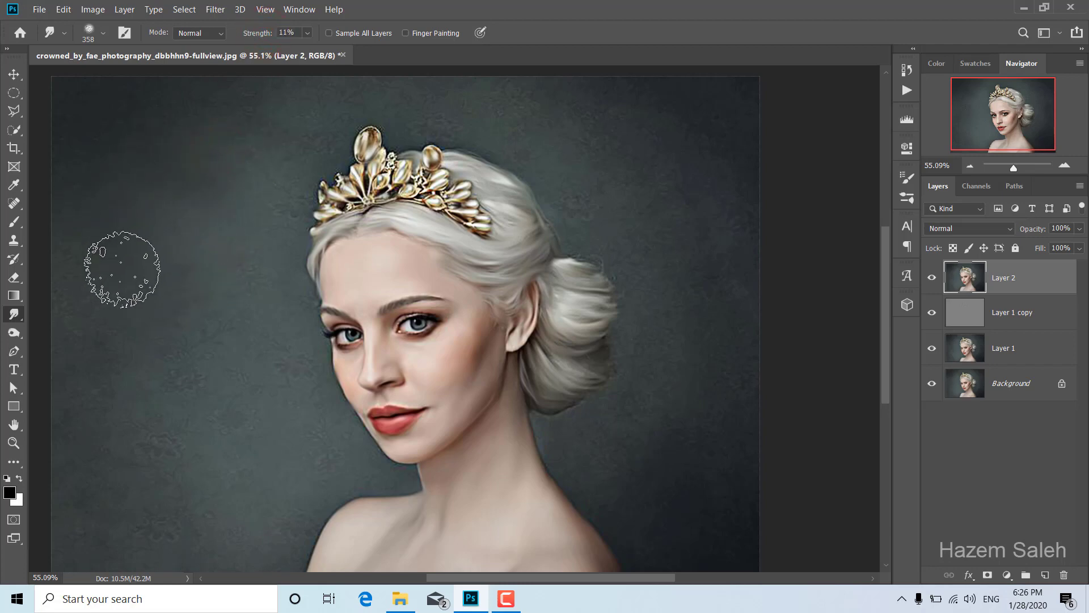
pyautogui.scroll(-2, 204, 244)
# Smudge the background texture on the left side smooth
pyautogui.moveTo(204, 244)
pyautogui.mouseDown()
pyautogui.moveTo(176, 309)
pyautogui.moveTo(219, 236)
pyautogui.moveTo(65, 202)
pyautogui.moveTo(112, 319)
pyautogui.moveTo(68, 297)
pyautogui.moveTo(138, 433)
pyautogui.moveTo(136, 483)
pyautogui.moveTo(231, 474)
pyautogui.moveTo(166, 445)
pyautogui.moveTo(285, 467)
pyautogui.moveTo(287, 316)
pyautogui.moveTo(333, 397)
pyautogui.moveTo(363, 417)
pyautogui.moveTo(284, 287)
pyautogui.moveTo(238, 343)
pyautogui.moveTo(189, 312)
pyautogui.moveTo(125, 467)
pyautogui.moveTo(107, 467)
pyautogui.moveTo(250, 136)
pyautogui.moveTo(158, 185)
pyautogui.moveTo(64, 94)
pyautogui.mouseUp()
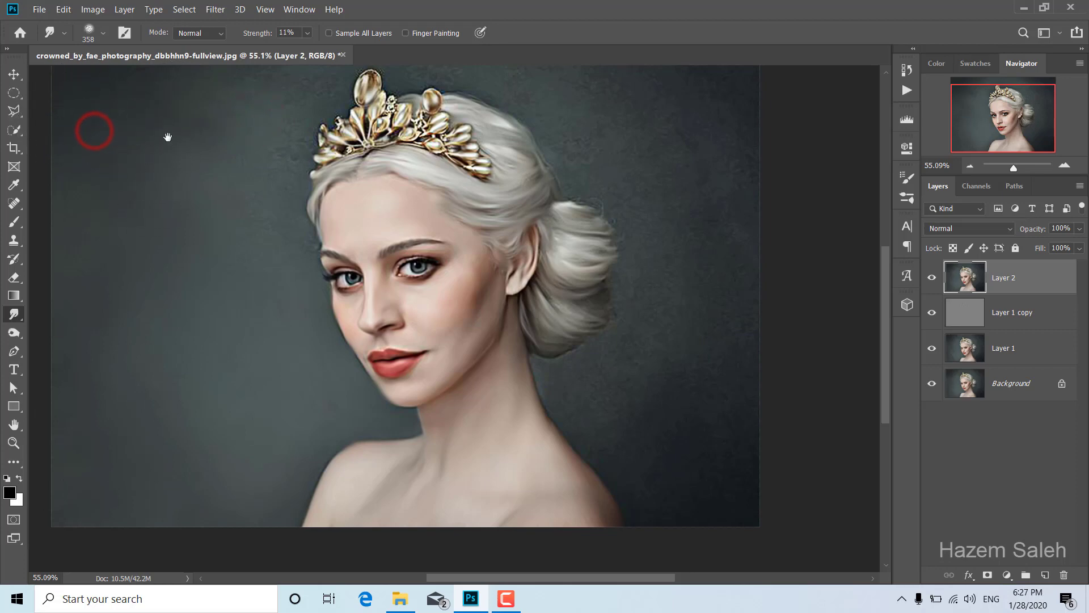
pyautogui.moveTo(166, 136); pyautogui.dragTo(151, 229)
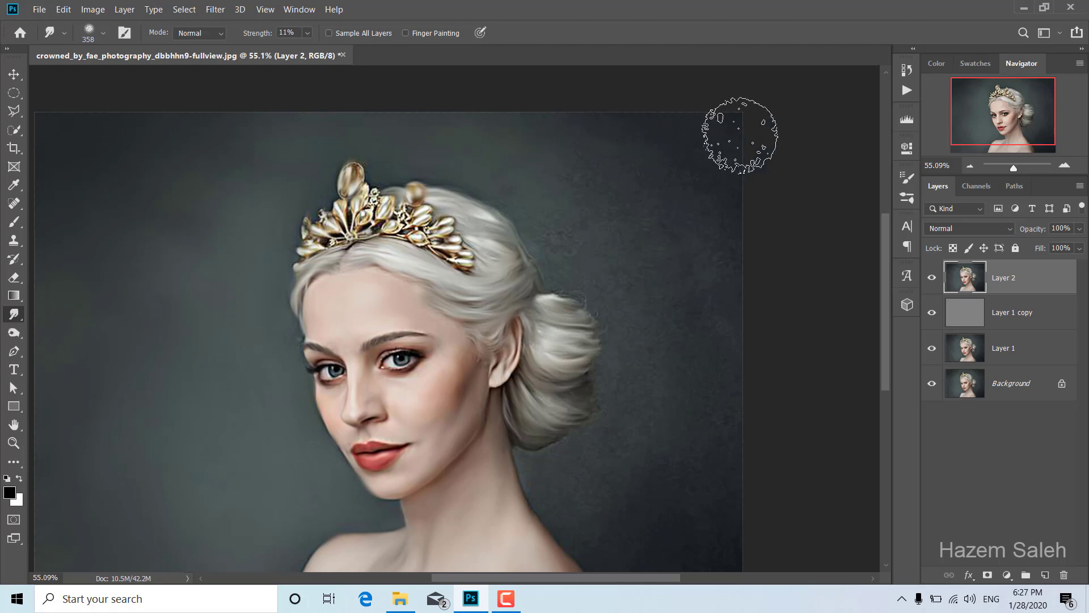
pyautogui.scroll(-2, 735, 250)
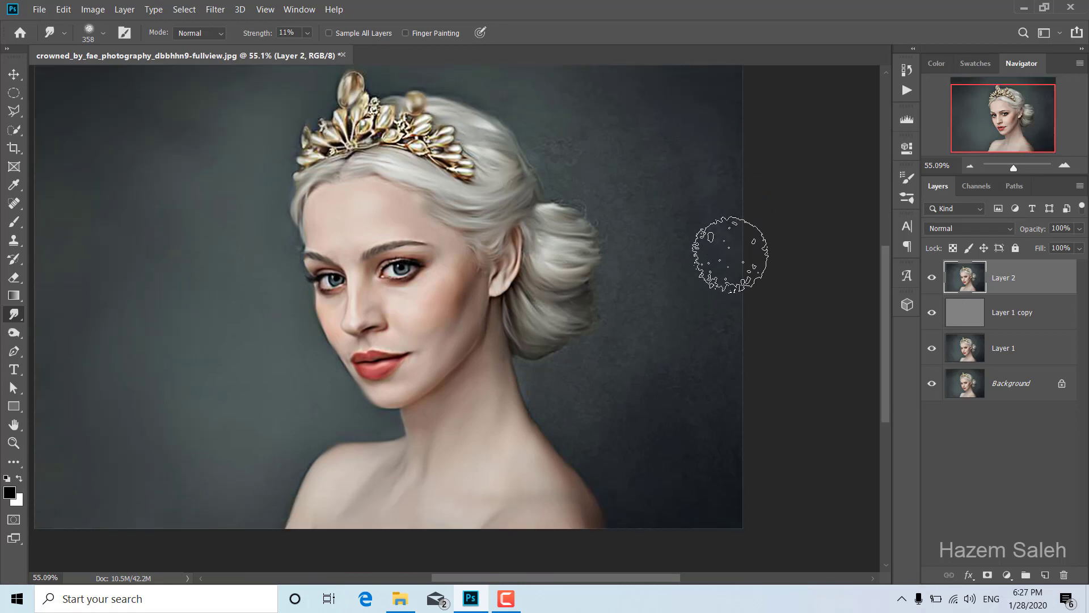
pyautogui.scroll(1, 732, 250)
# Smooth the right-side background and blend it into the neck and hair edge
pyautogui.moveTo(716, 227)
pyautogui.mouseDown()
pyautogui.moveTo(656, 150)
pyautogui.moveTo(588, 212)
pyautogui.moveTo(524, 129)
pyautogui.moveTo(712, 284)
pyautogui.moveTo(620, 227)
pyautogui.moveTo(639, 273)
pyautogui.moveTo(630, 343)
pyautogui.moveTo(666, 308)
pyautogui.moveTo(726, 284)
pyautogui.moveTo(758, 179)
pyautogui.mouseUp()
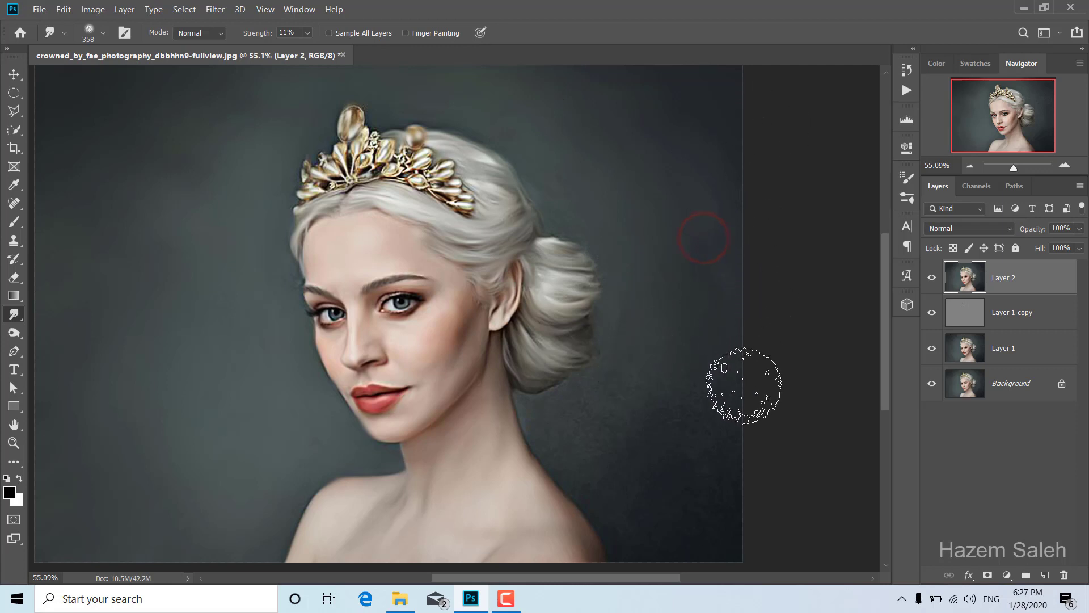
pyautogui.scroll(-1, 746, 381)
pyautogui.moveTo(622, 344); pyautogui.dragTo(574, 377)
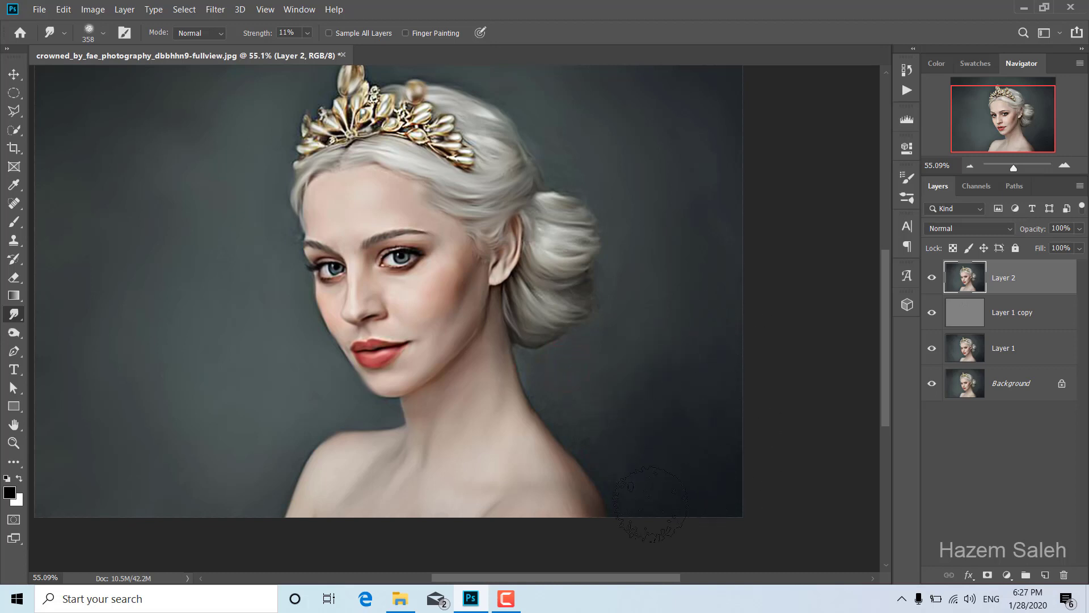
pyautogui.moveTo(589, 407)
pyautogui.mouseDown()
pyautogui.moveTo(564, 365)
pyautogui.moveTo(590, 412)
pyautogui.mouseUp()
pyautogui.moveTo(548, 365)
pyautogui.mouseDown()
pyautogui.moveTo(590, 377)
pyautogui.moveTo(627, 301)
pyautogui.moveTo(652, 304)
pyautogui.moveTo(628, 297)
pyautogui.moveTo(652, 280)
pyautogui.moveTo(643, 287)
pyautogui.moveTo(640, 230)
pyautogui.mouseUp()
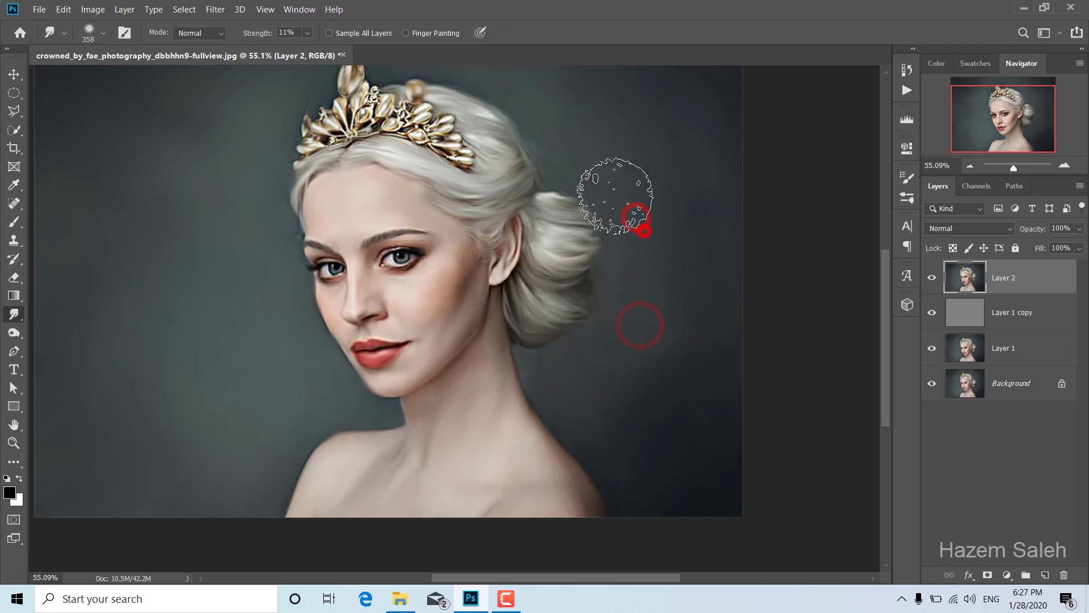
pyautogui.scroll(-3, 696, 213)
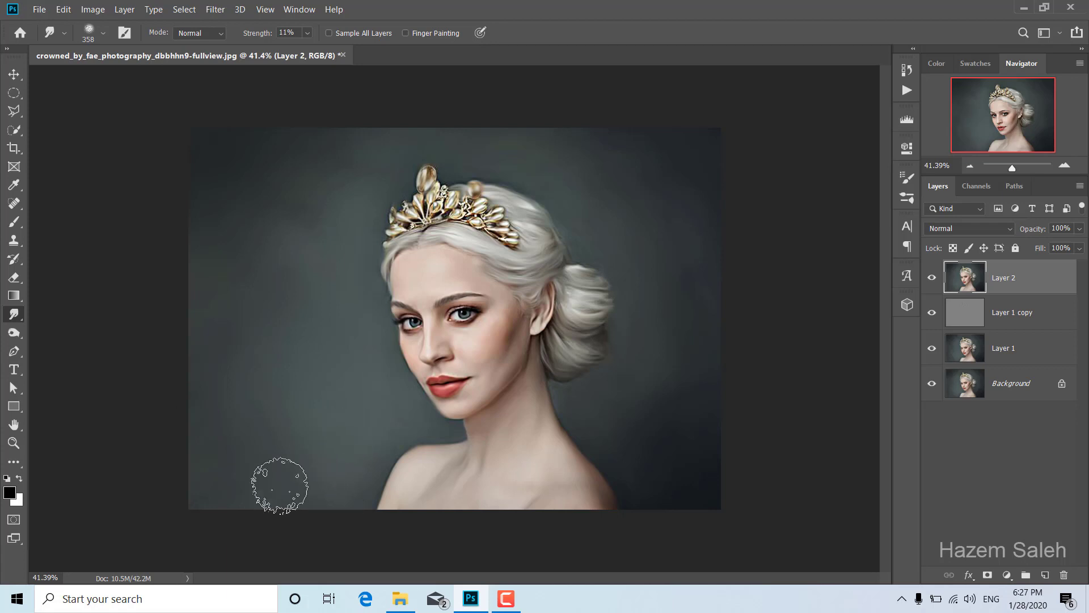
# Duplicate Layer 2 as 'Layer 2 copy' at the top of the stack
pyautogui.scroll(-2, 95, 255)
pyautogui.scroll(3, 130, 252)
pyautogui.scroll(2, 165, 249)
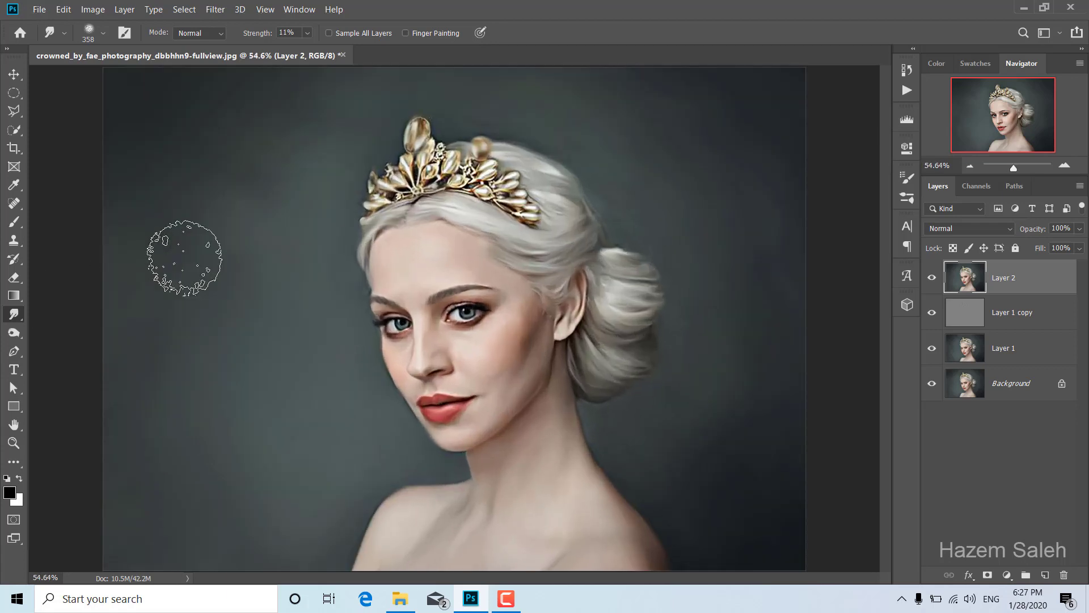
pyautogui.scroll(2, 178, 251)
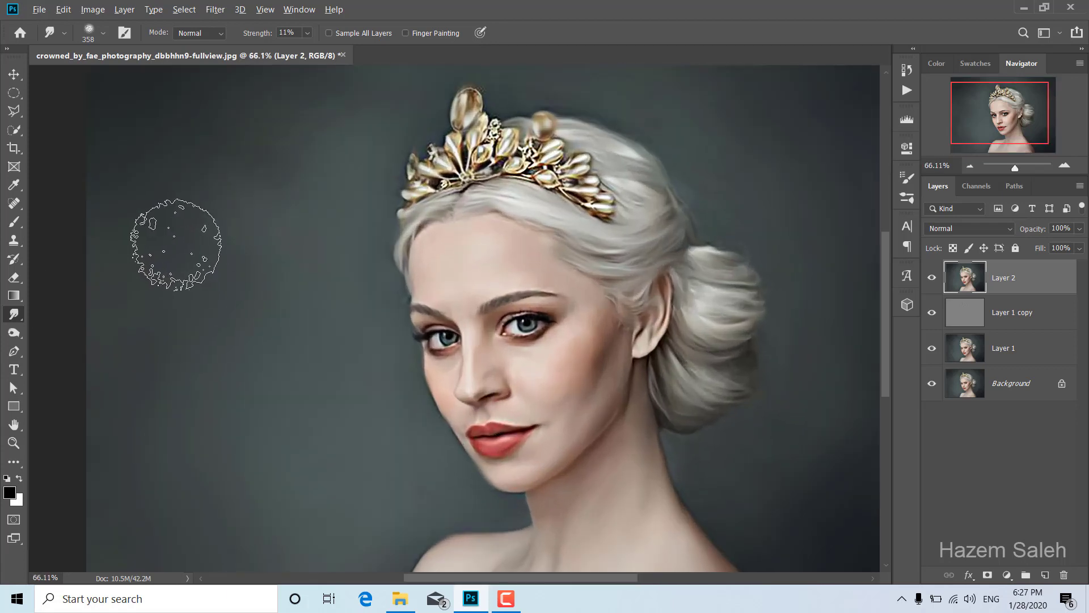
pyautogui.scroll(-1, 175, 243)
pyautogui.scroll(-2, 176, 241)
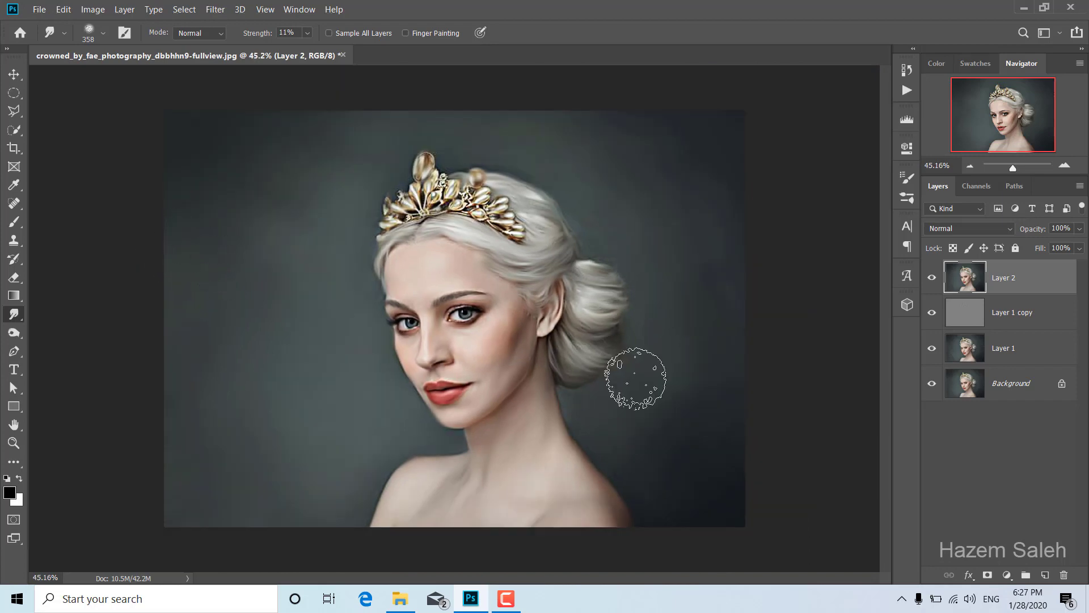
pyautogui.rightClick(1047, 290)
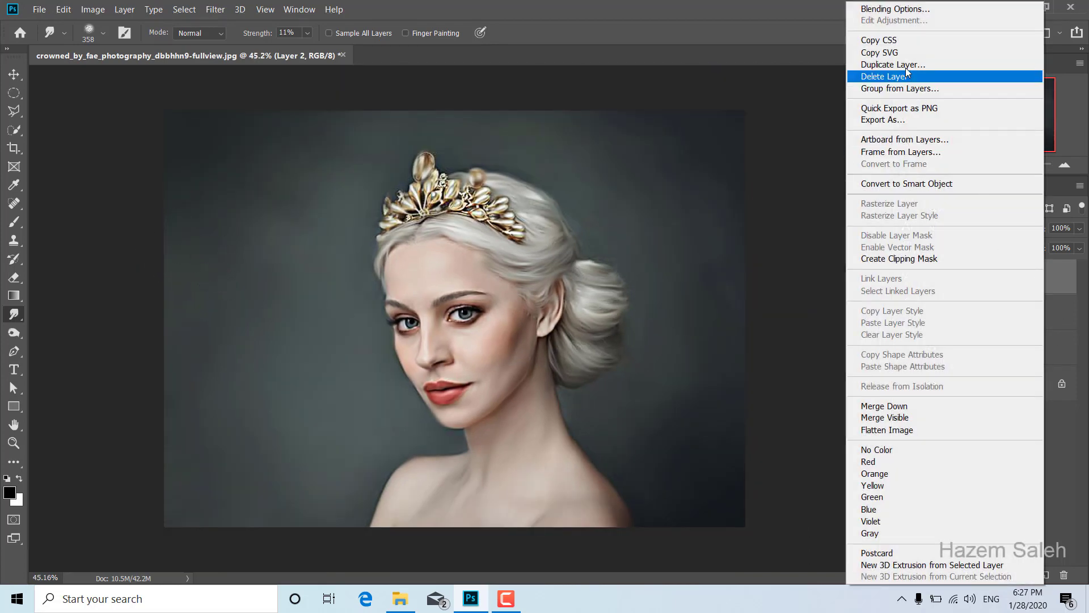
pyautogui.click(905, 66)
pyautogui.click(662, 160)
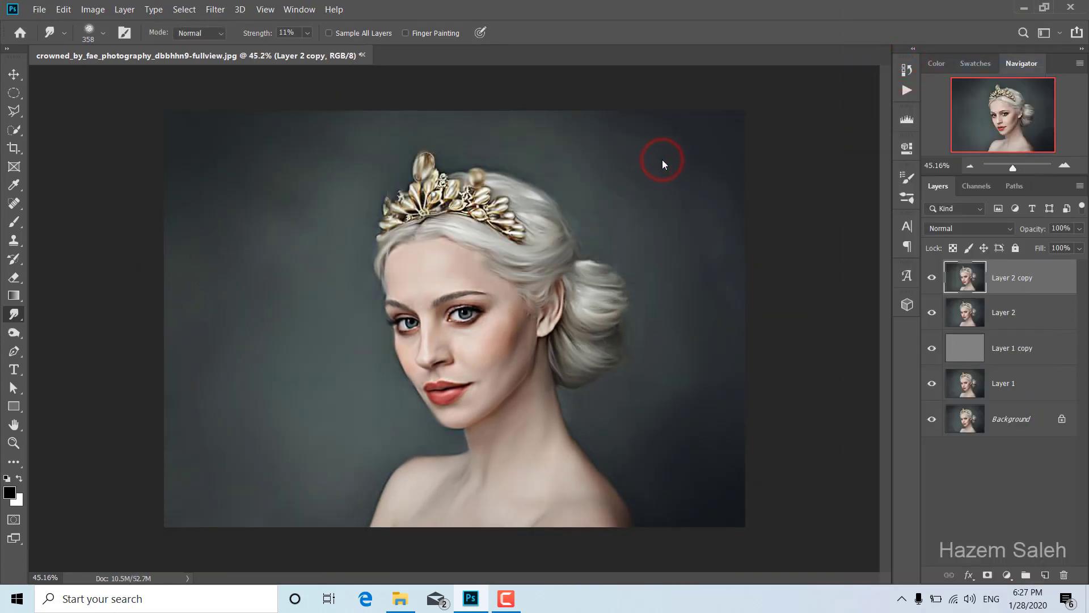
pyautogui.click(215, 12)
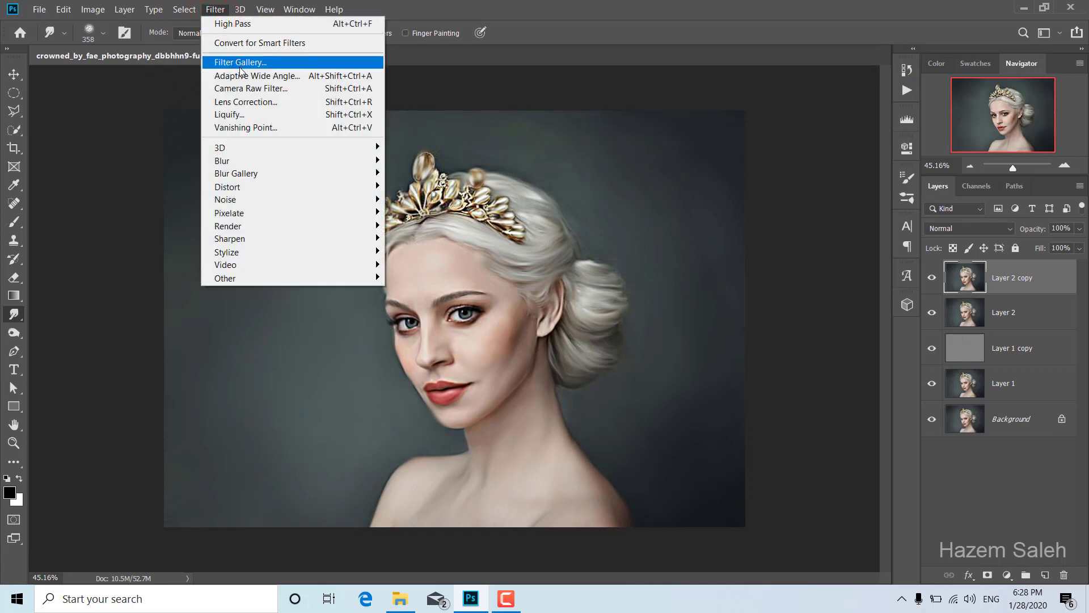
# Apply a Lens Correction vignette with amount -100 to Layer 2 copy
pyautogui.click(248, 101)
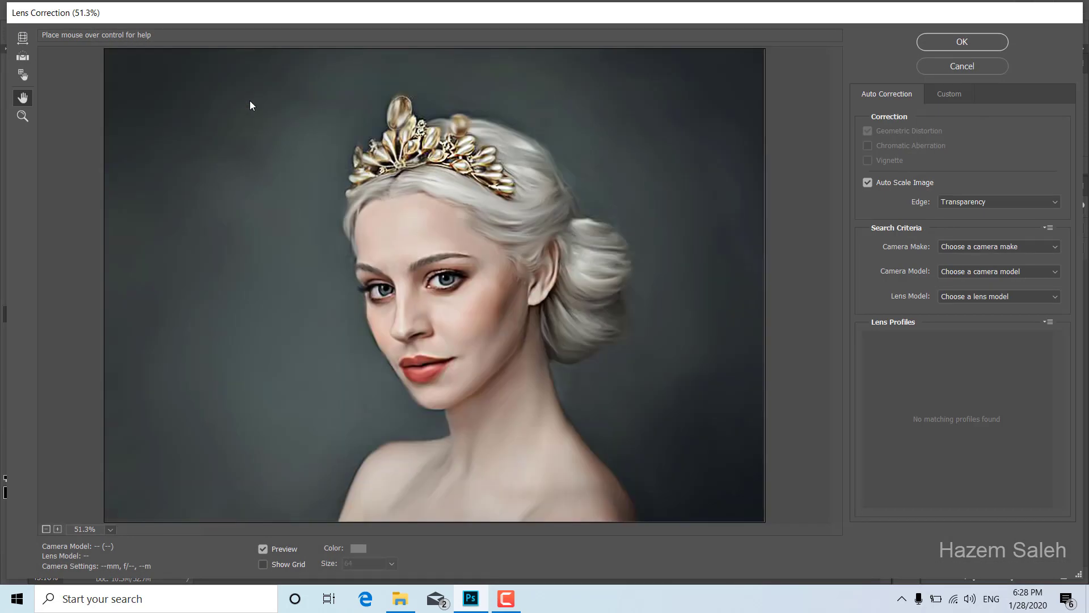
pyautogui.click(948, 99)
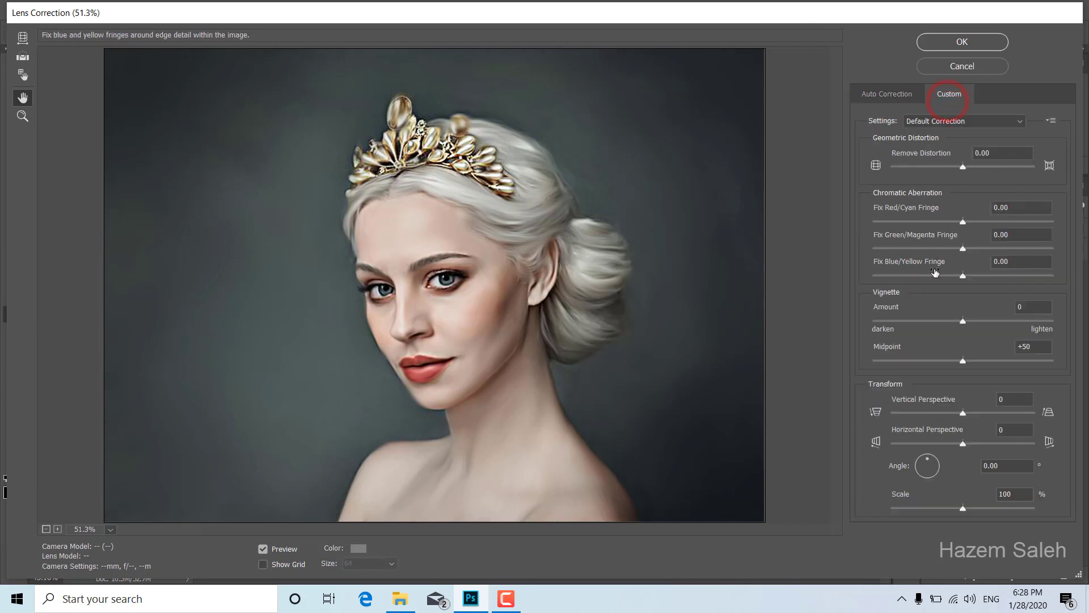
pyautogui.moveTo(962, 321); pyautogui.dragTo(954, 322)
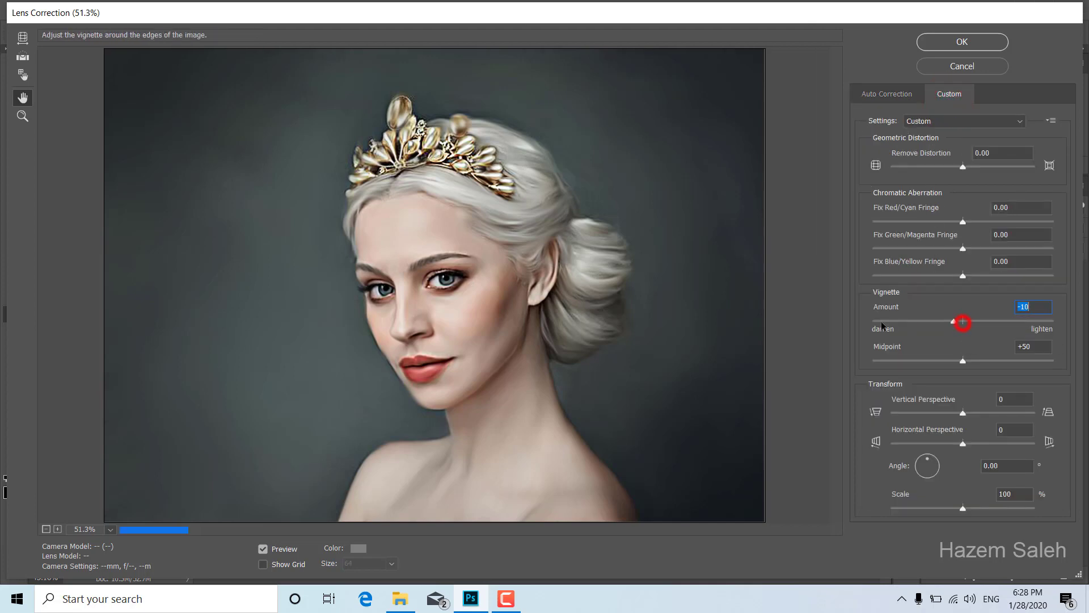
pyautogui.moveTo(883, 325); pyautogui.dragTo(843, 327)
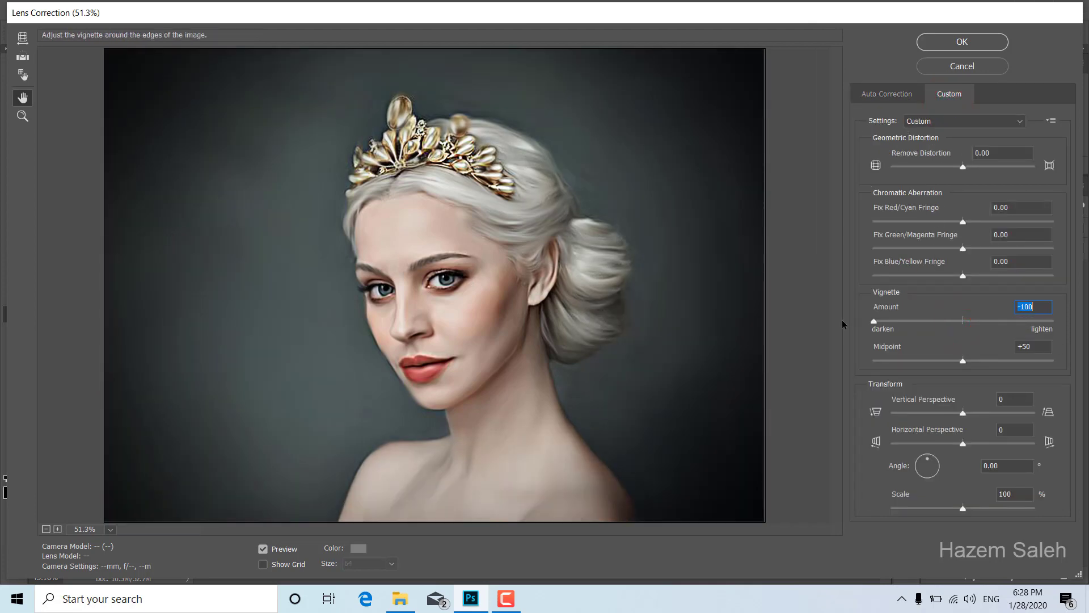
pyautogui.click(945, 47)
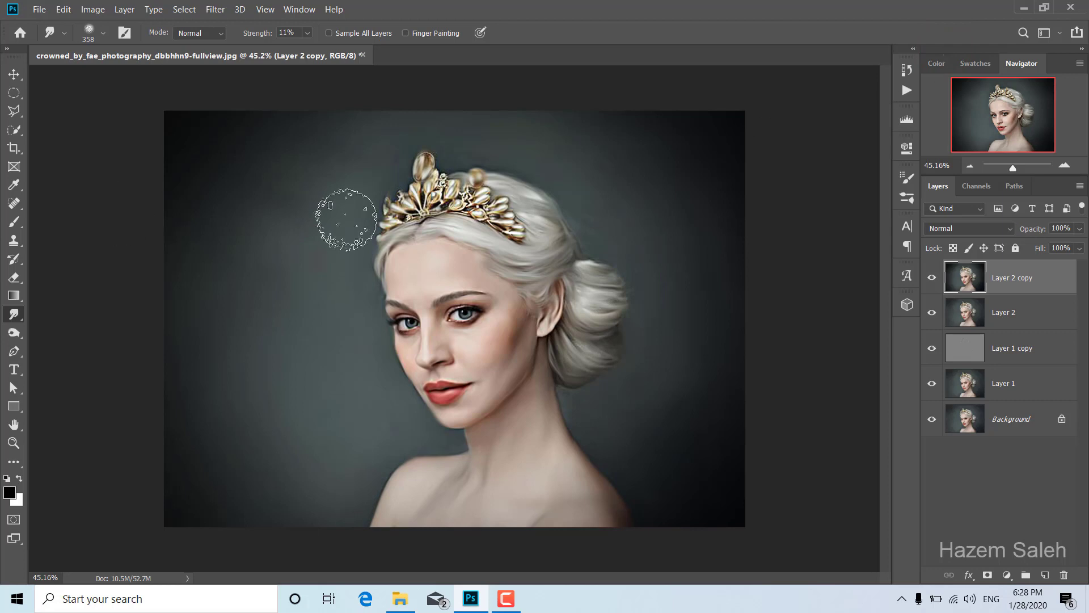
# Add a new Layer 3 and set the Clone Stamp brush to 279 px
pyautogui.click(14, 75)
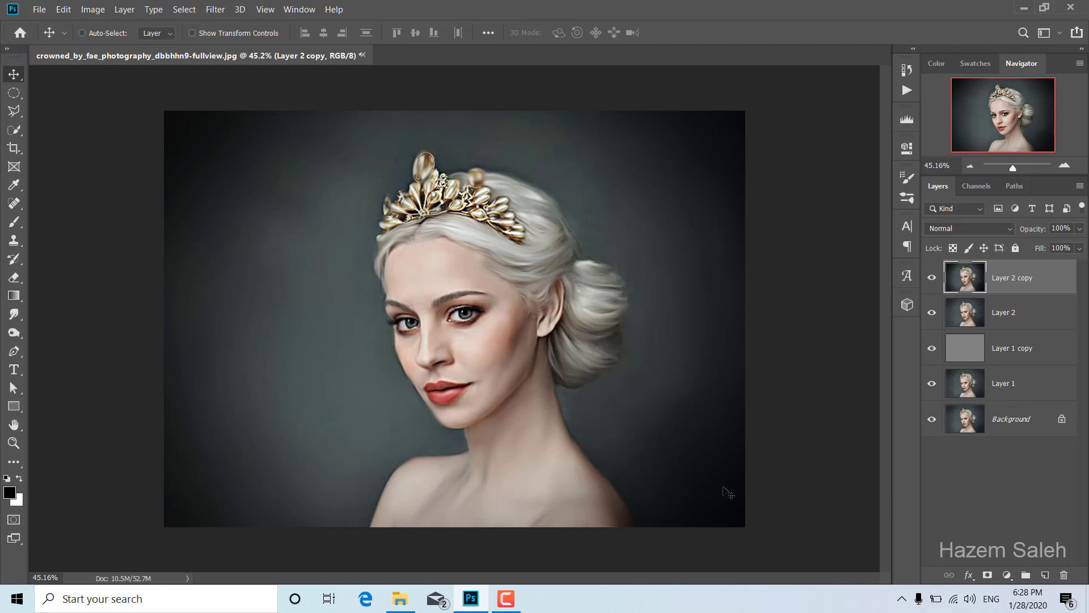
pyautogui.click(1044, 574)
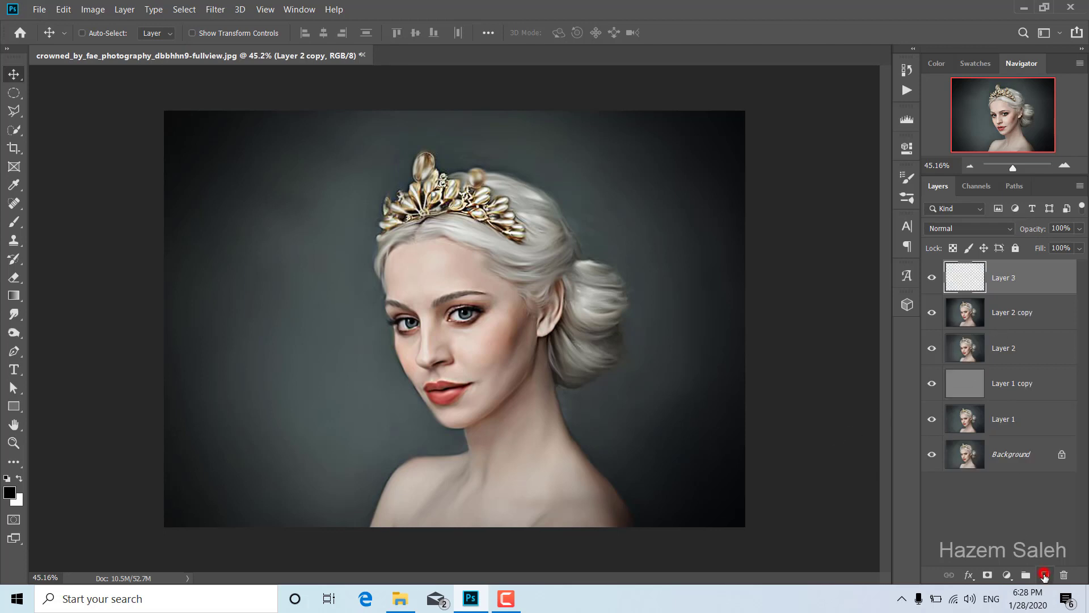
pyautogui.click(14, 241)
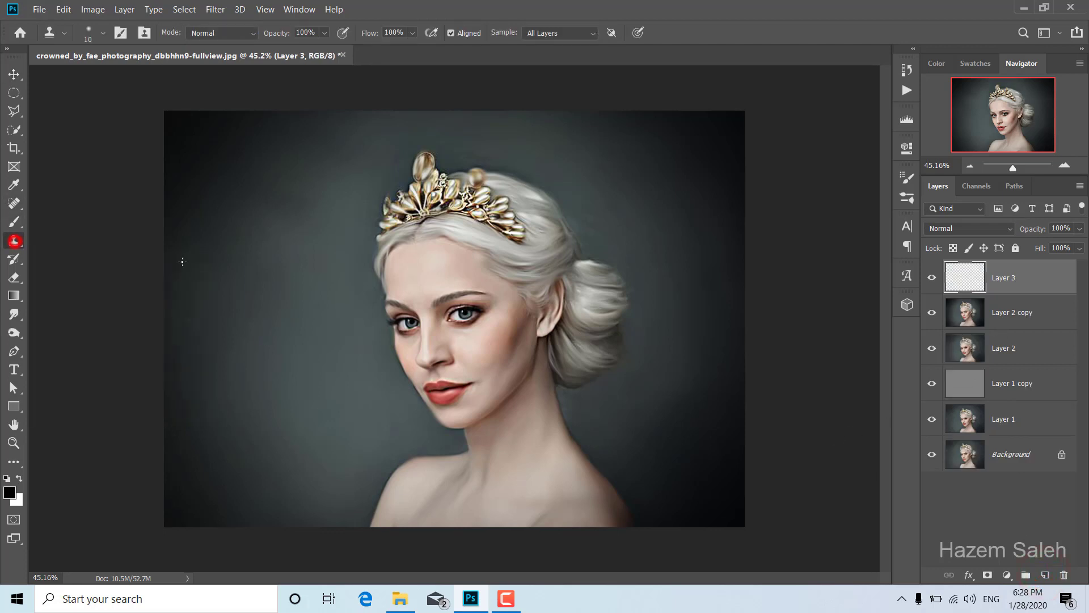
pyautogui.moveTo(294, 187); pyautogui.dragTo(303, 186)
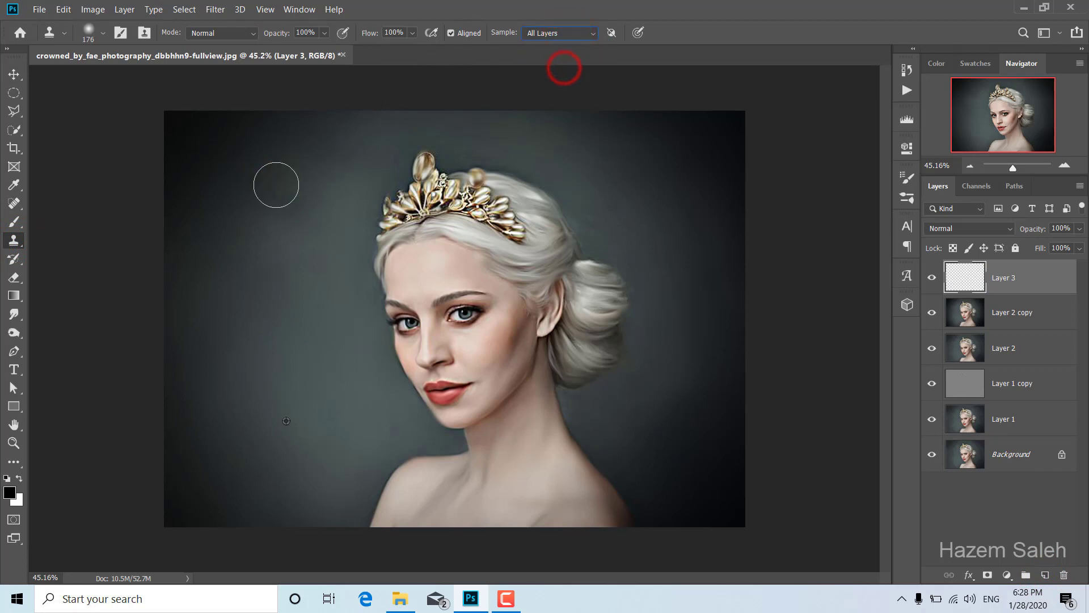
pyautogui.moveTo(303, 423); pyautogui.dragTo(308, 423)
# Clone dark background over the bottom of the shoulders along the lower edge
pyautogui.moveTo(335, 522); pyautogui.dragTo(414, 547)
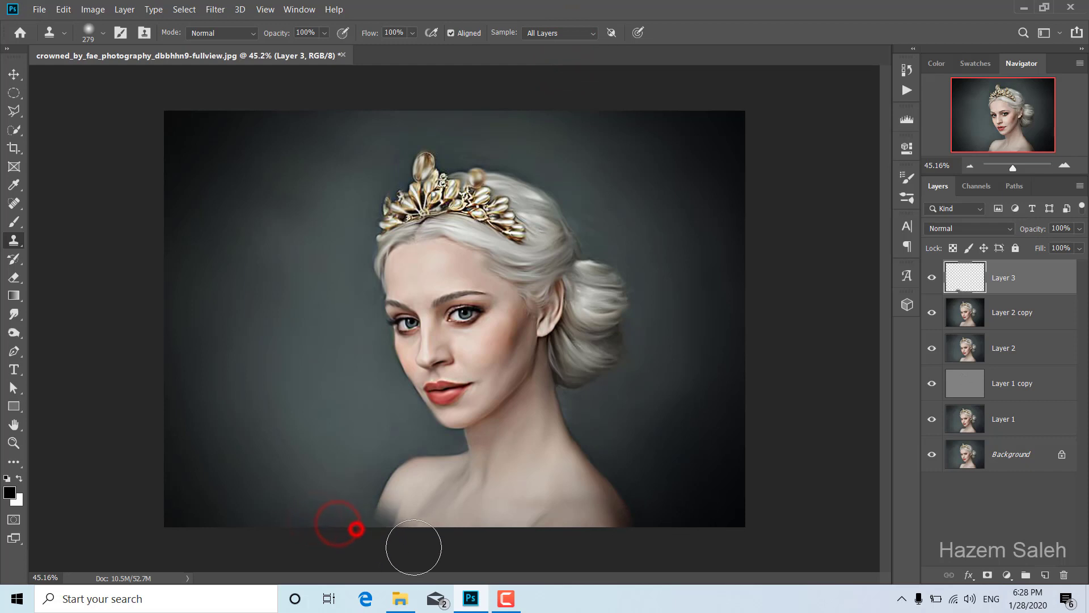
pyautogui.click(365, 518)
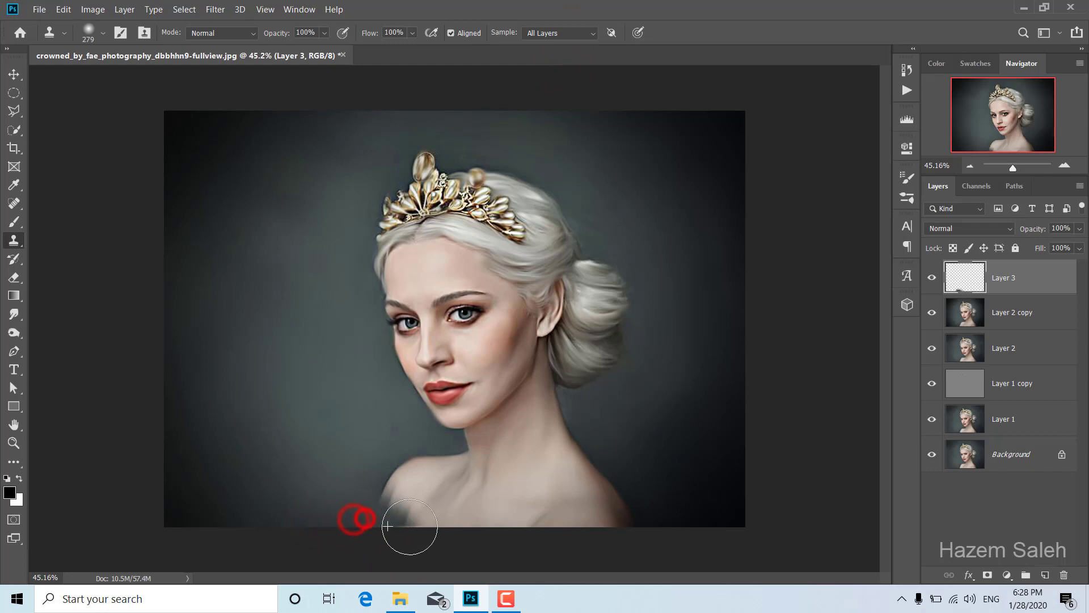
pyautogui.moveTo(433, 529); pyautogui.dragTo(414, 524)
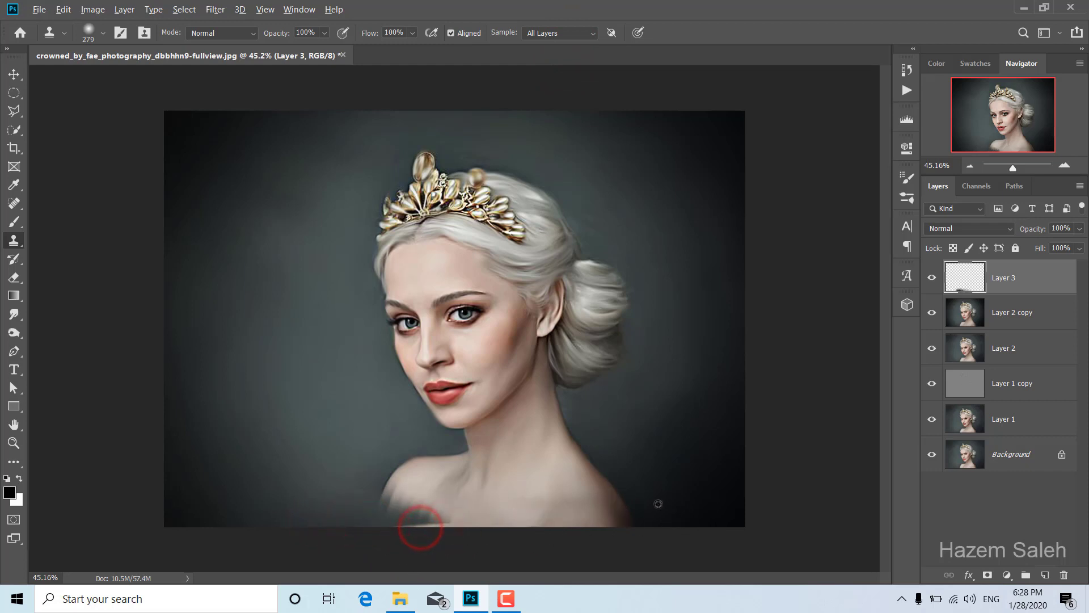
pyautogui.moveTo(636, 518)
pyautogui.mouseDown()
pyautogui.moveTo(443, 518)
pyautogui.moveTo(479, 524)
pyautogui.mouseUp()
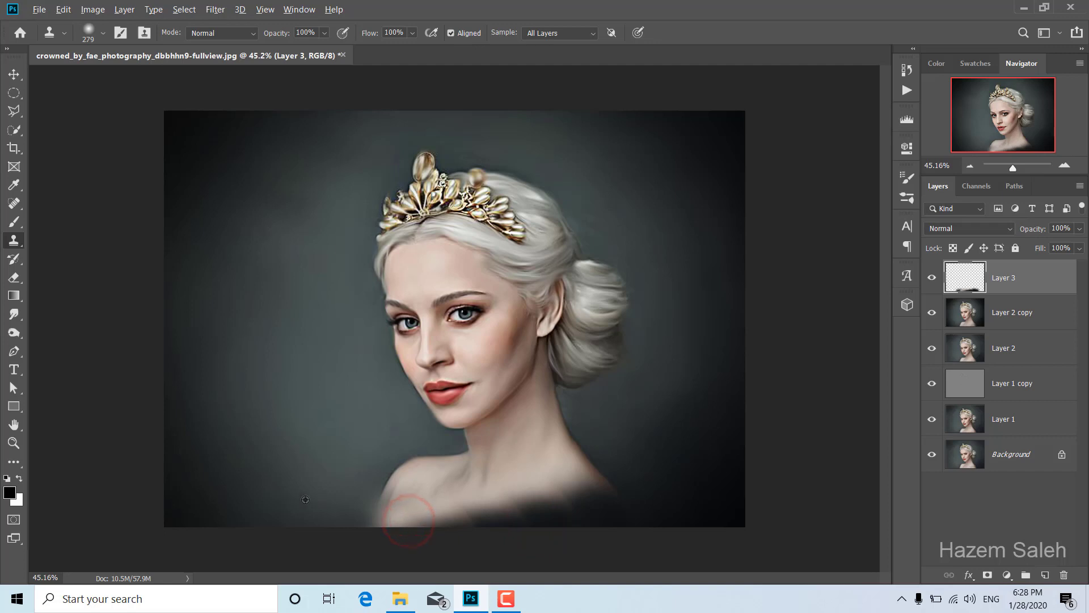
pyautogui.moveTo(359, 510)
pyautogui.mouseDown()
pyautogui.moveTo(517, 538)
pyautogui.moveTo(526, 527)
pyautogui.moveTo(583, 530)
pyautogui.moveTo(678, 512)
pyautogui.moveTo(518, 540)
pyautogui.moveTo(455, 529)
pyautogui.moveTo(542, 535)
pyautogui.mouseUp()
# Stamp one more patch on the lower shoulder edge, then zoom to review the fade
pyautogui.click(527, 527)
pyautogui.scroll(1, 681, 528)
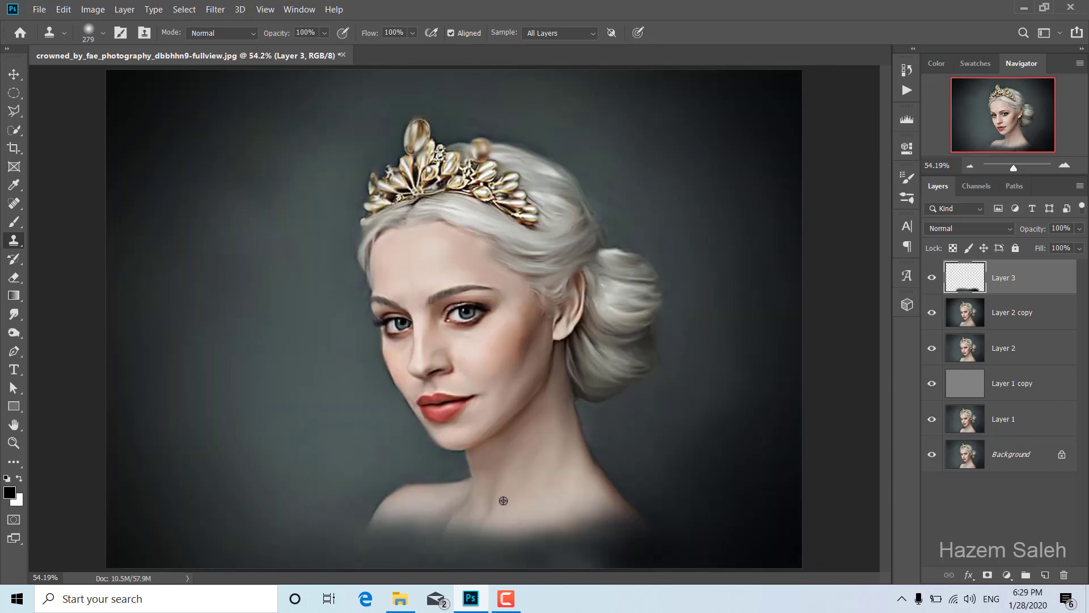
pyautogui.scroll(-2, 456, 319)
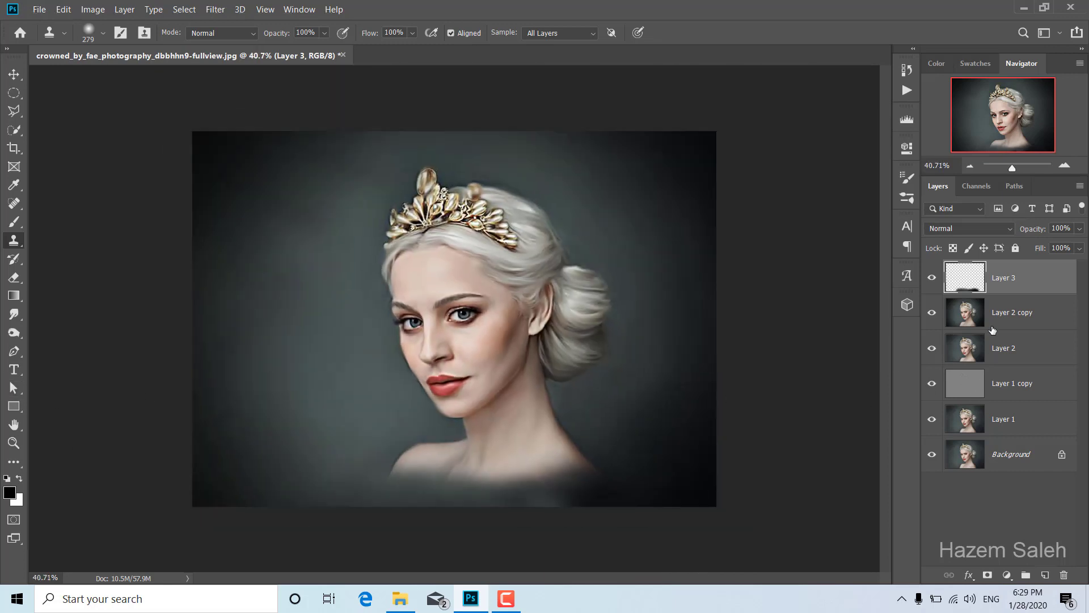